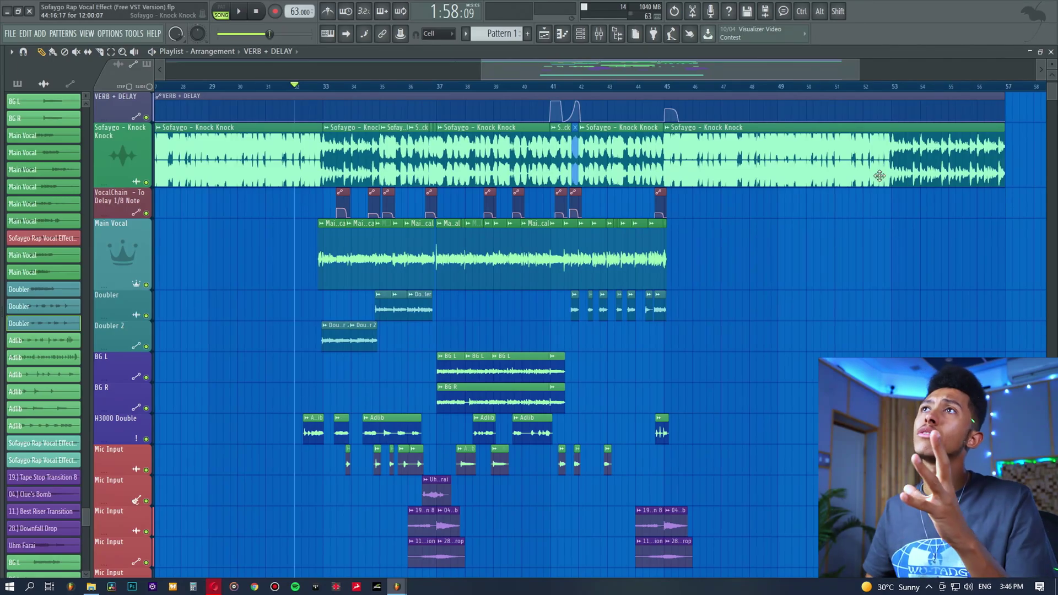
Show the mixer and examine the SSQ_x64 equalizer settings on the VocalChain track
left_click(602, 37)
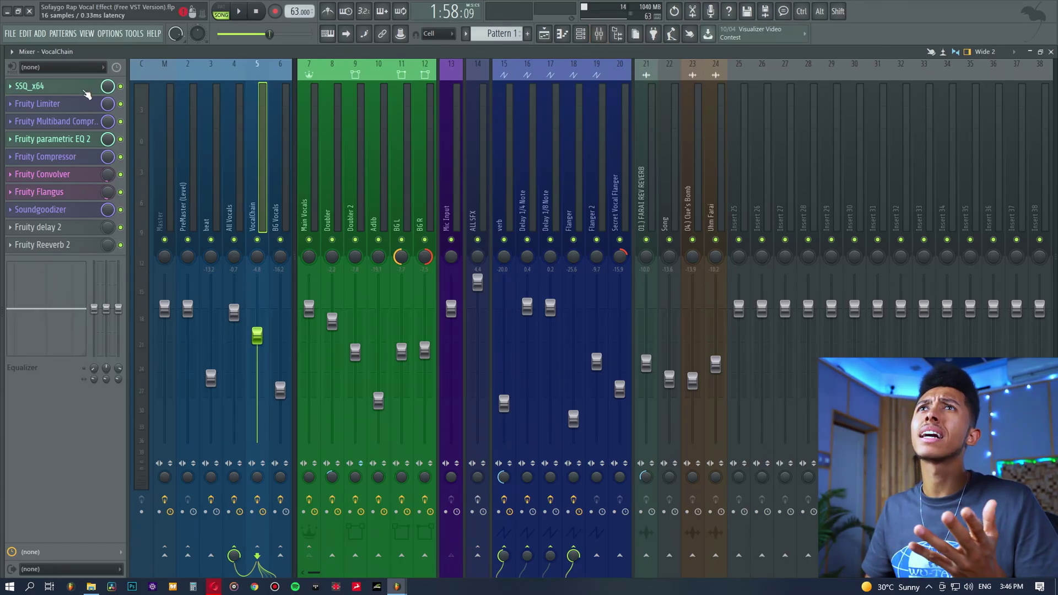
left_click(85, 91)
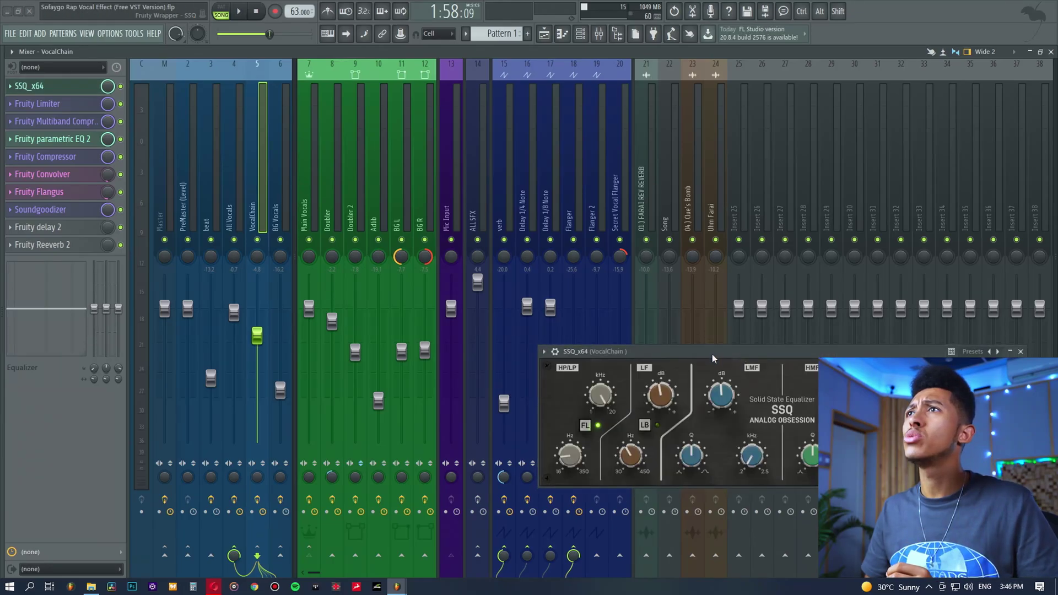
left_click_drag(713, 357, 528, 219)
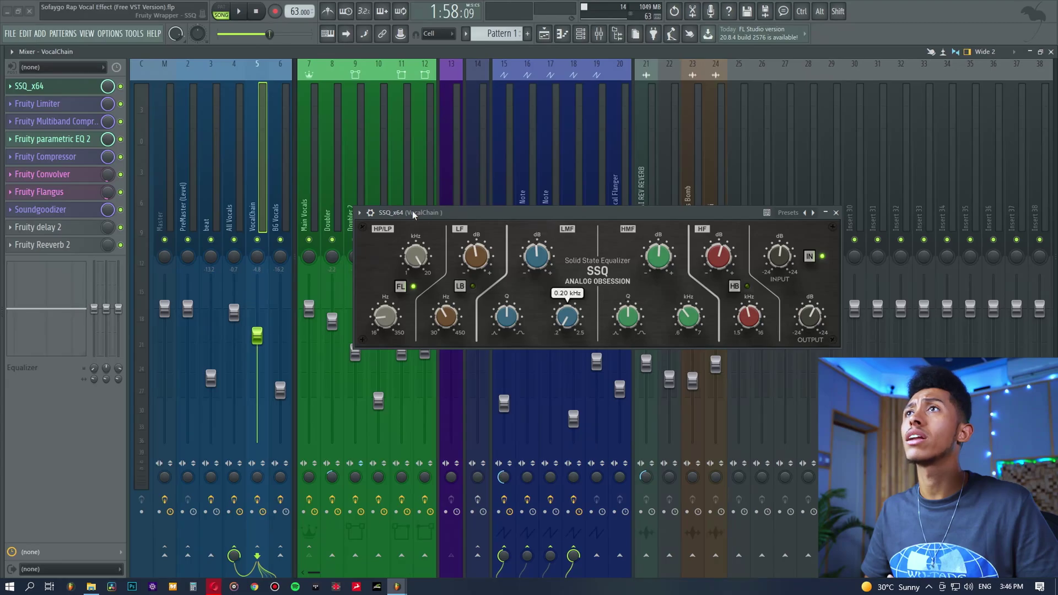
left_click(49, 90)
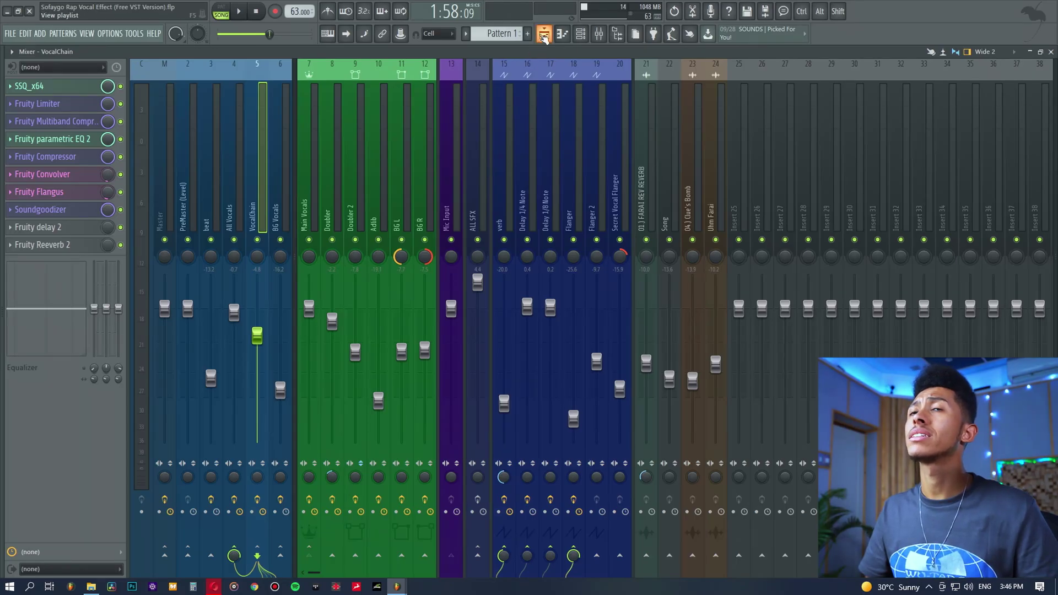
Play the arrangement and inspect Fruity parametric EQ 2 on the VocalChain mixer track
left_click(544, 35)
key("space")
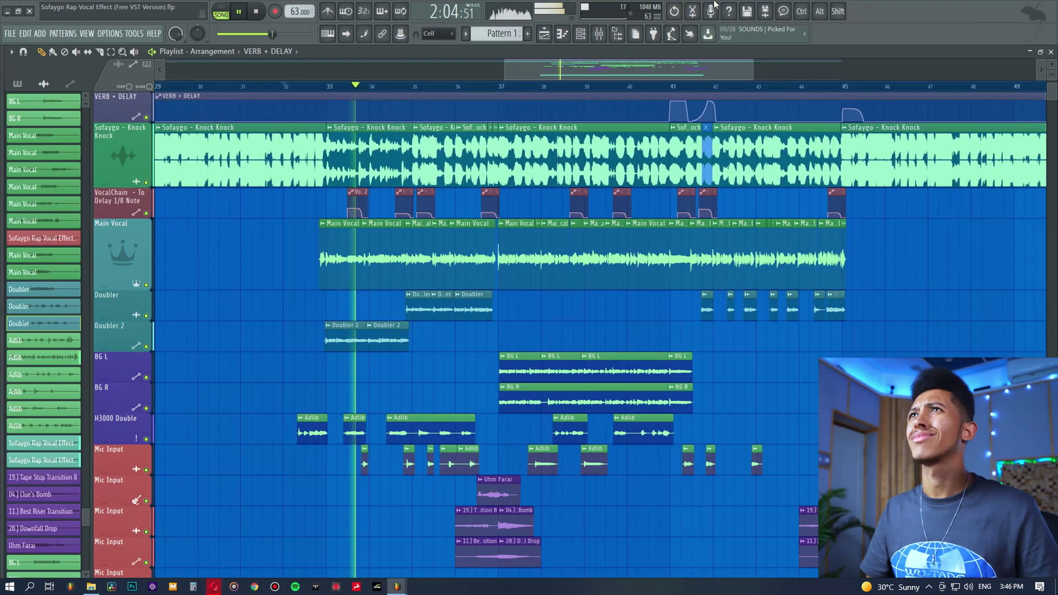
left_click(599, 38)
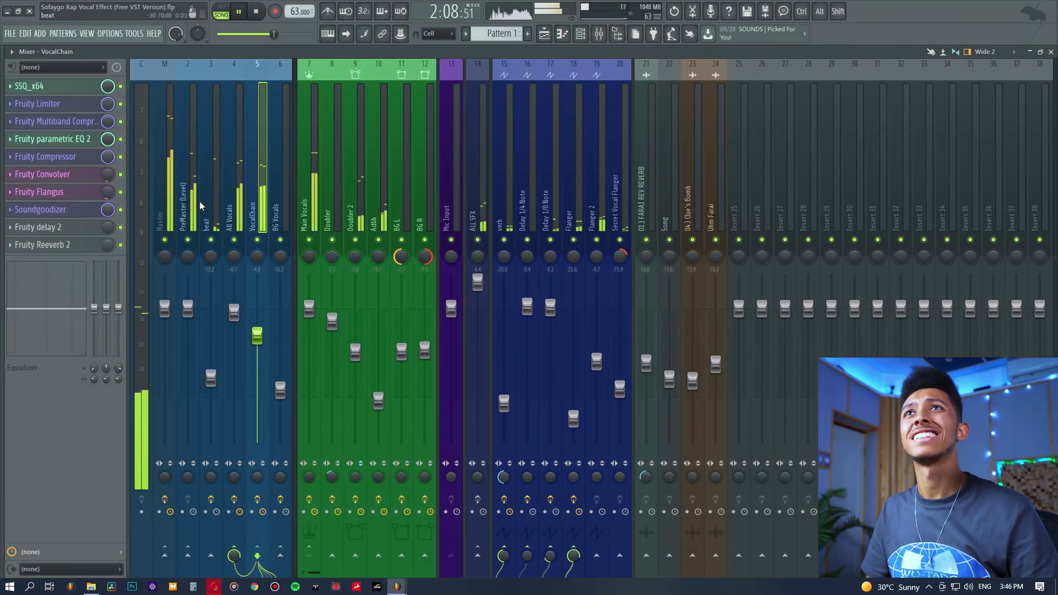
left_click(85, 140)
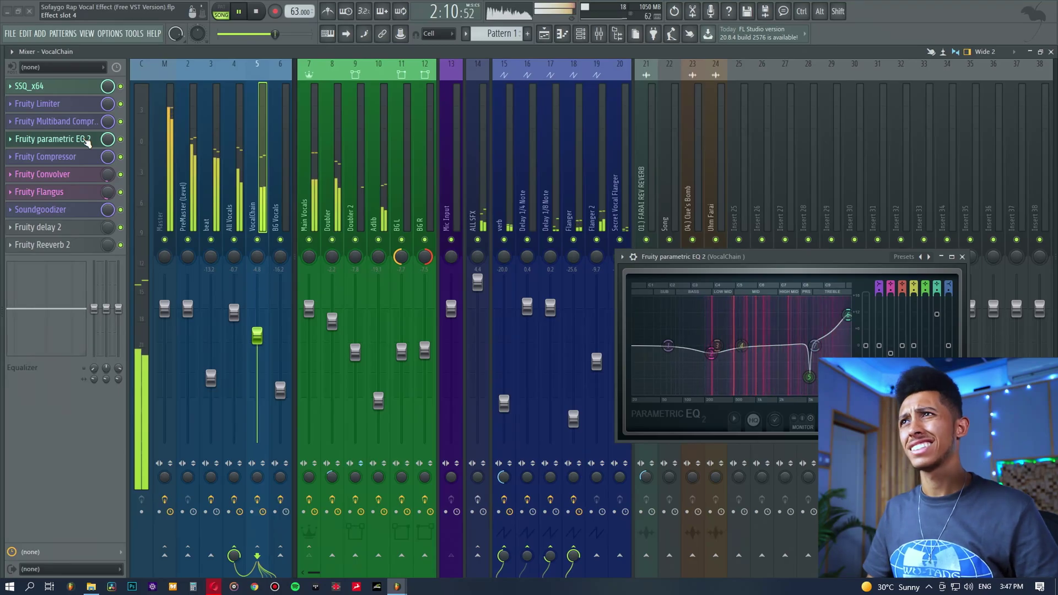
left_click(86, 140)
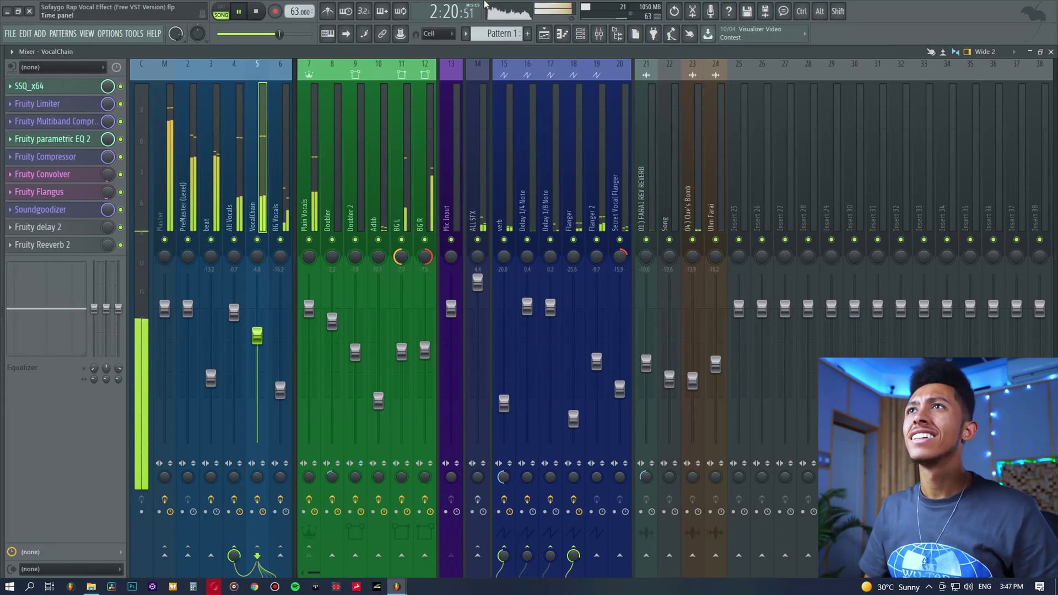
Review the Adlib mixer track's effects and inspect VocalChain's Fruity Multiband Compressor
left_click(383, 137)
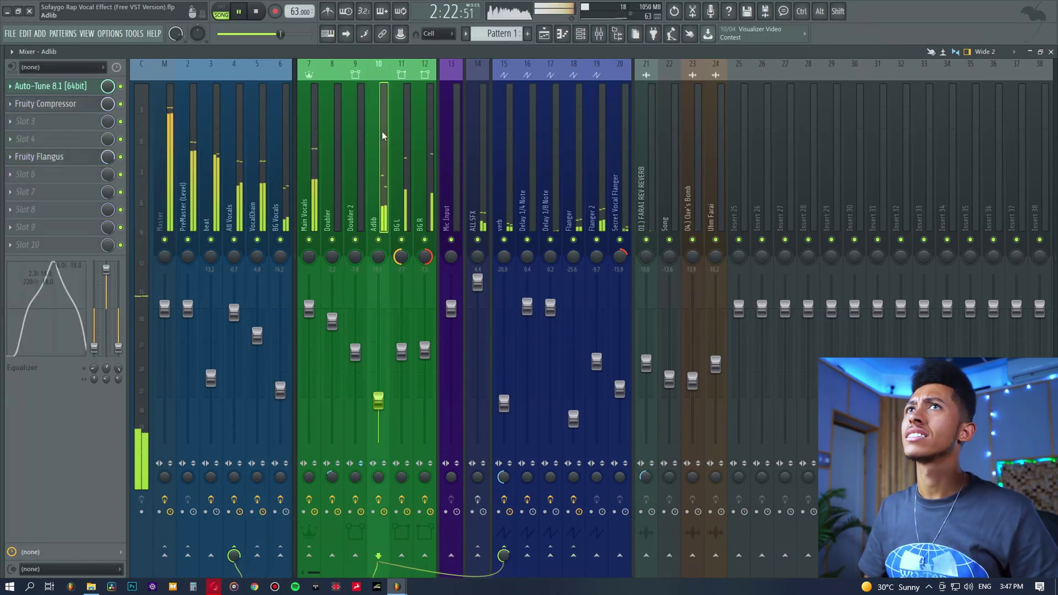
left_click(262, 131)
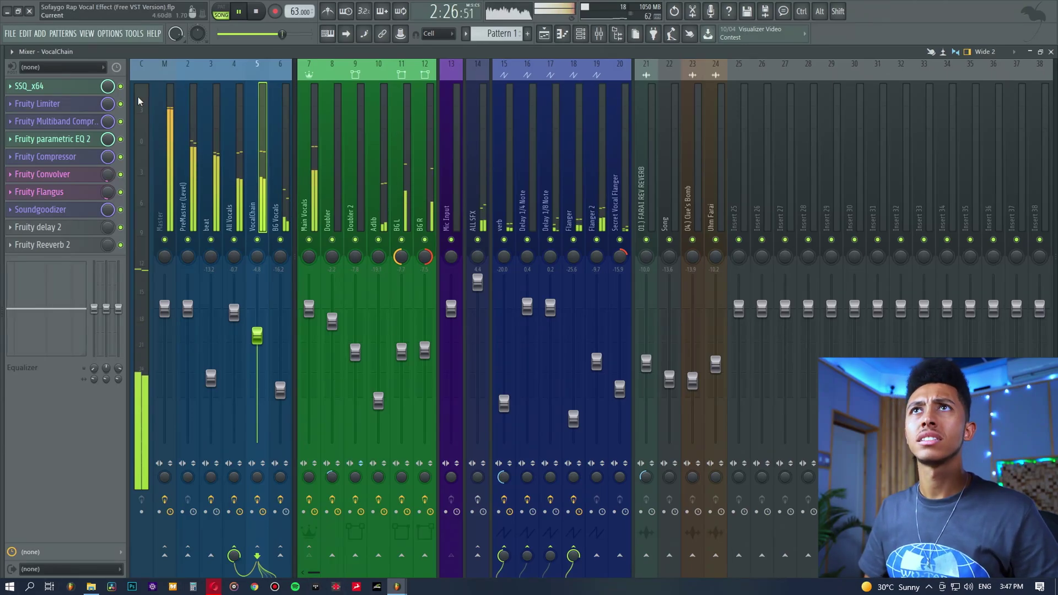
left_click(64, 123)
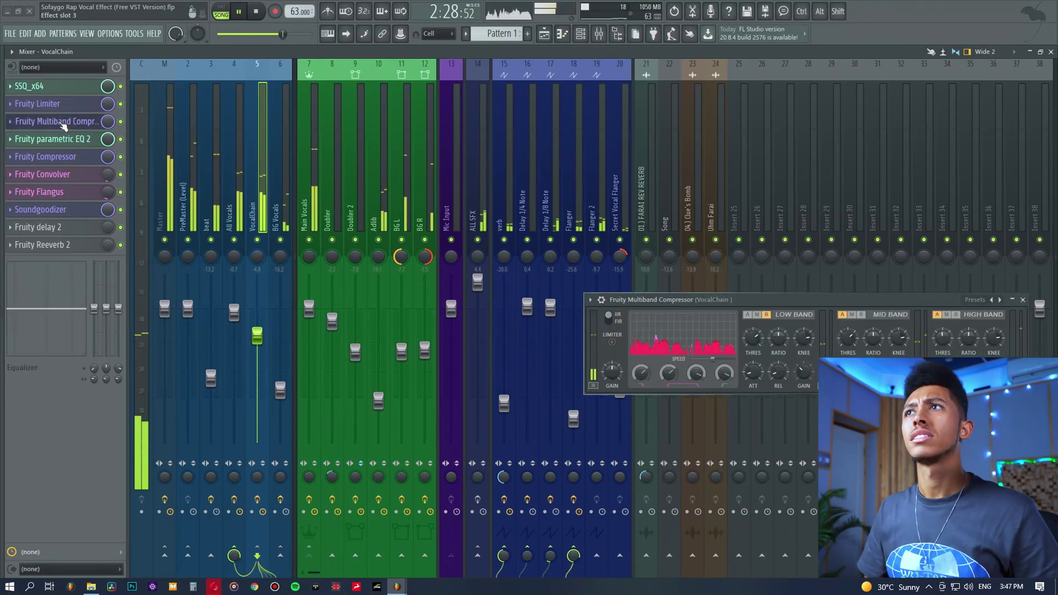
left_click(62, 124)
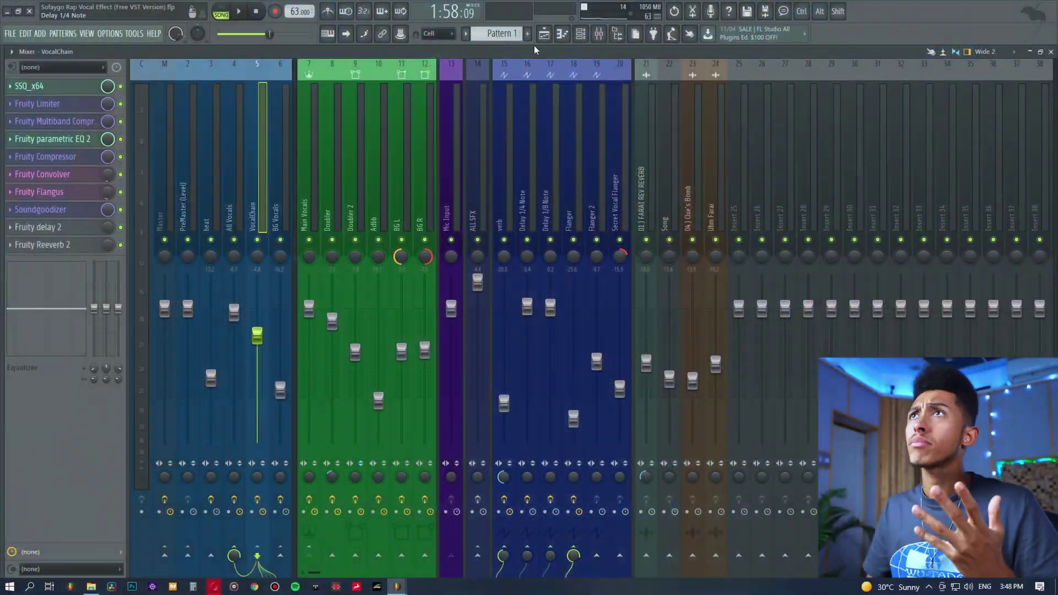
Return to the playlist arrangement and select the BG L and BG R clips to show the background vocals
left_click(544, 34)
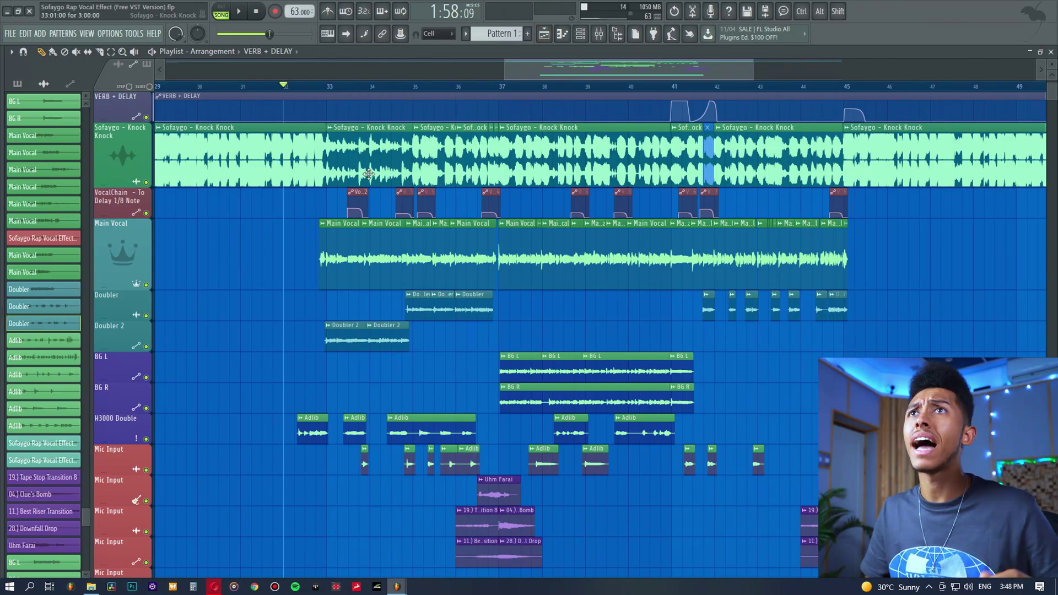
left_click(131, 242, "ctrl")
left_click(130, 207, "ctrl")
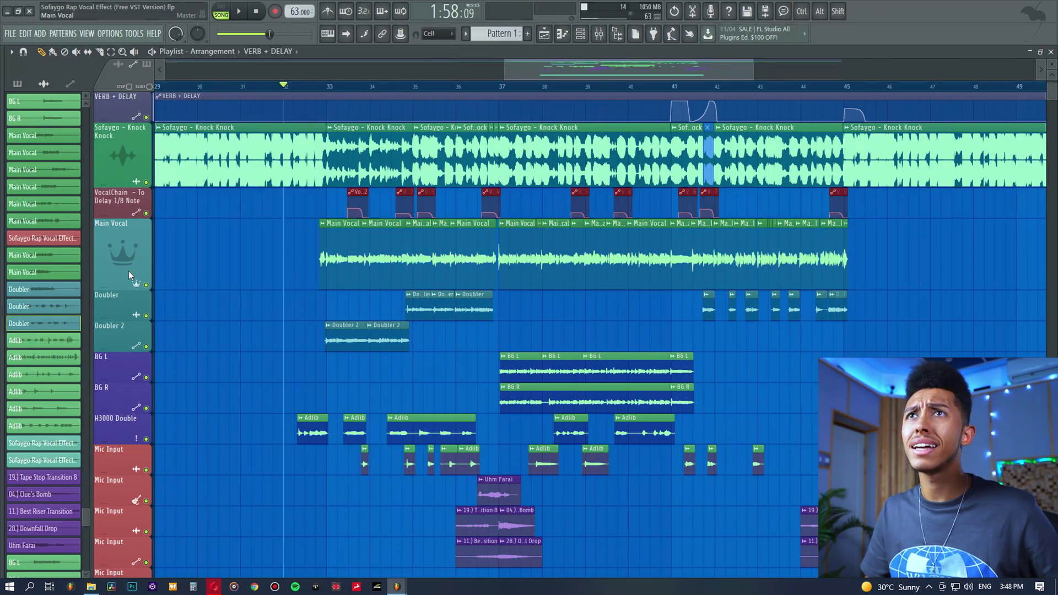
left_click_drag(123, 296, 124, 406)
left_click(232, 372, "ctrl")
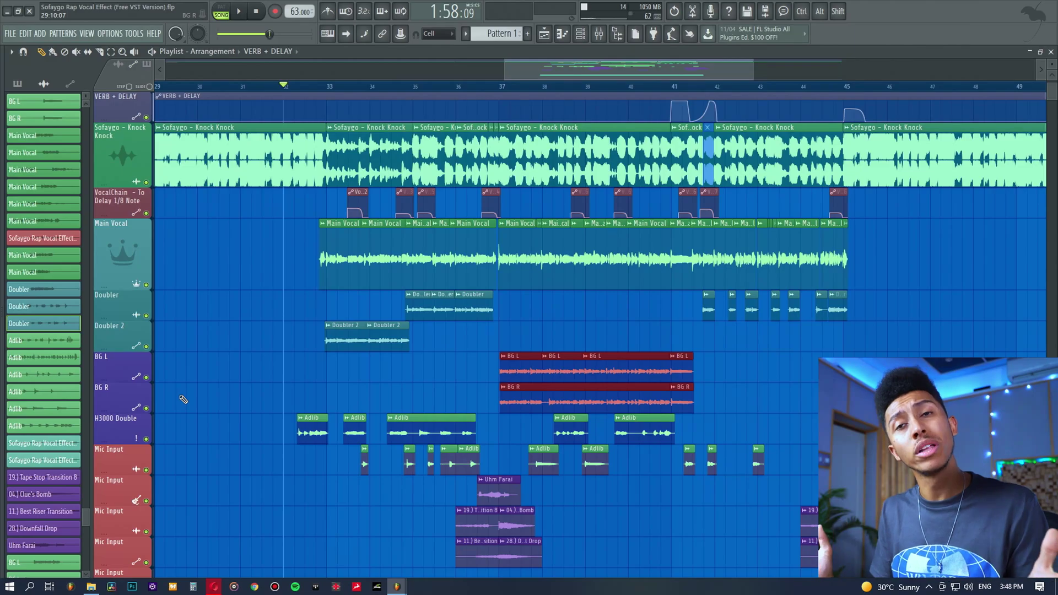
Auto-name the H3000 Double playlist track and the four Mic Input tracks directly below it after their clips
right_click(114, 424)
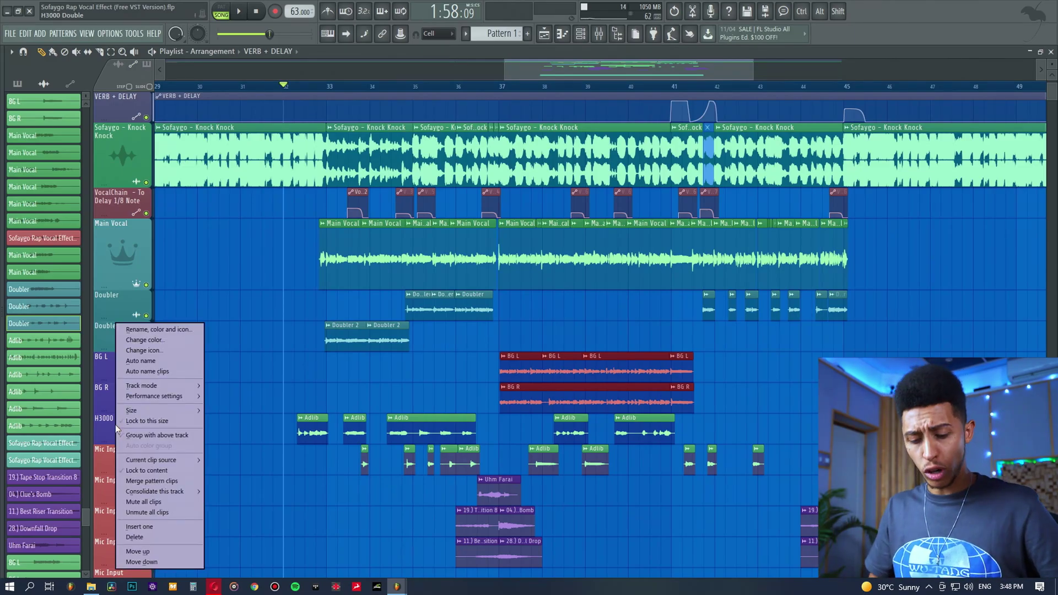
left_click(140, 361)
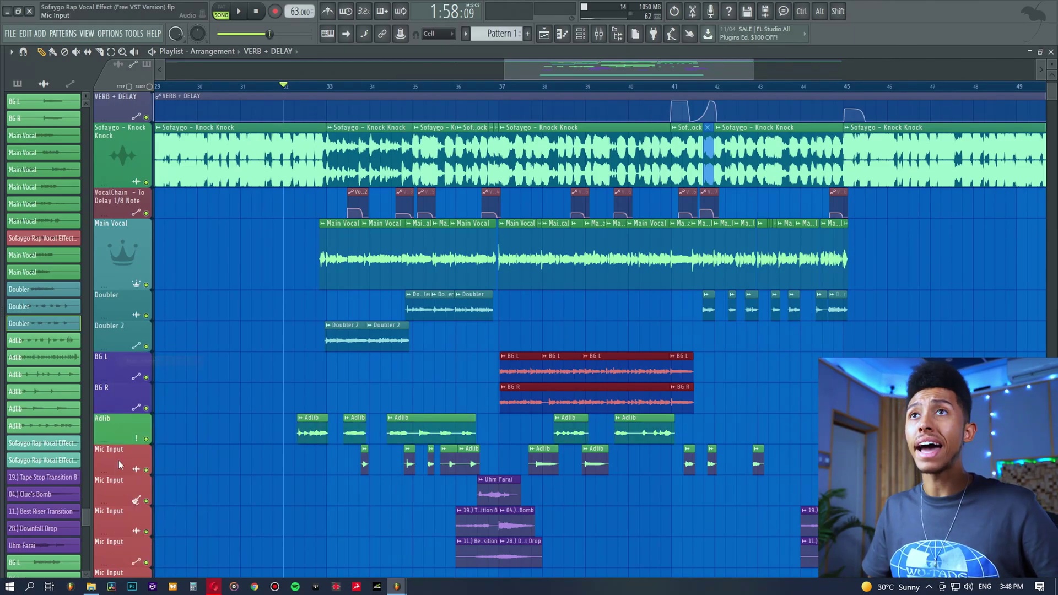
right_click(121, 491)
key("a")
right_click(114, 518)
key("a")
right_click(118, 543)
key("a")
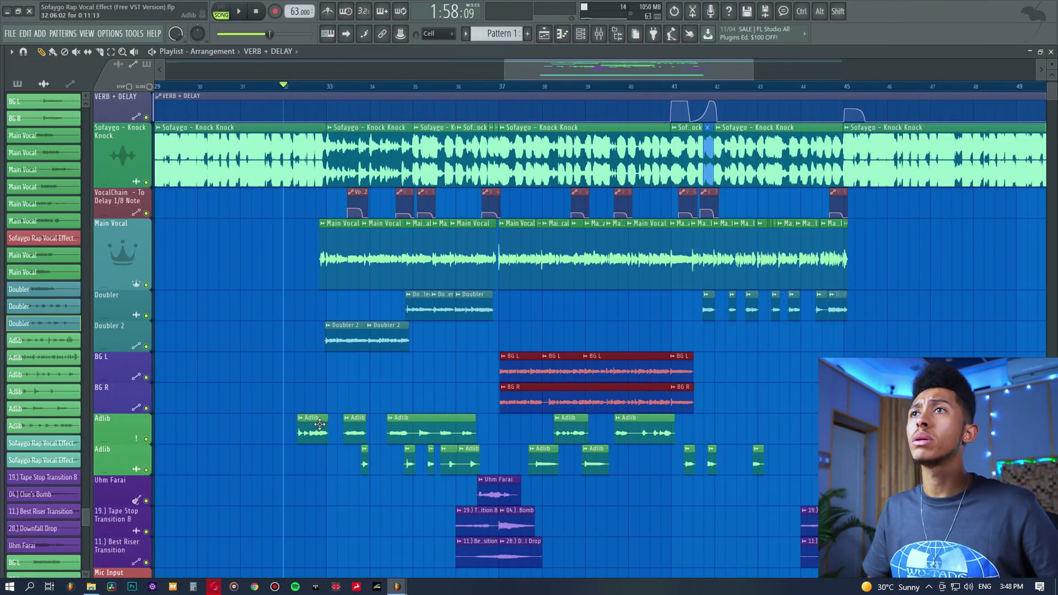
Isolate the effects tracks from Uhm Farai down to Track 17 and play them from the start of the Uhm Farai clip
left_click_drag(439, 489, 576, 556)
scroll(593, 529, "down", 3)
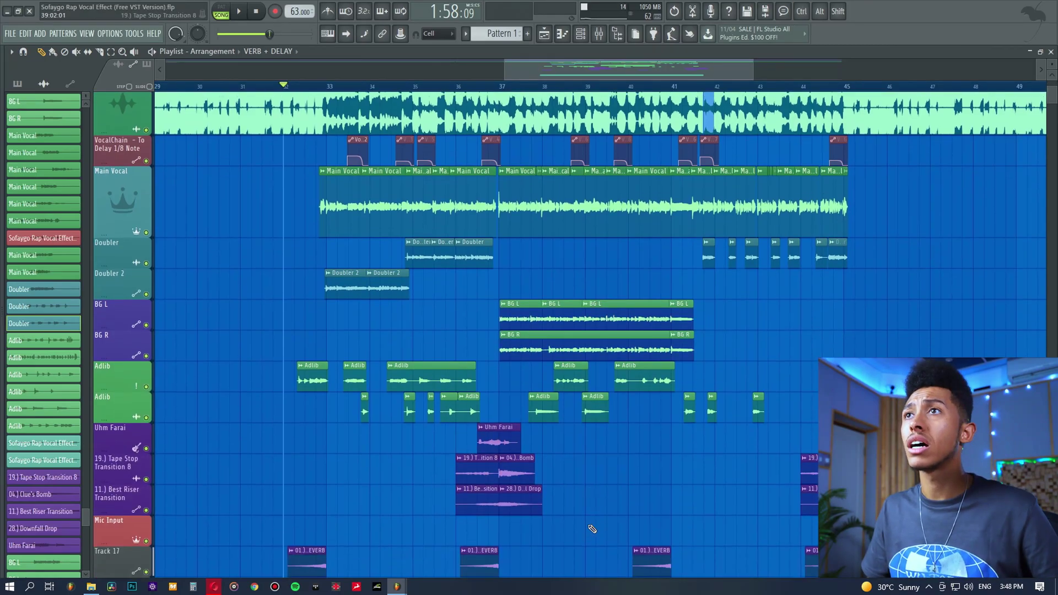
left_click(479, 87)
scroll(483, 88, "up", 1)
scroll(482, 86, "up", 5)
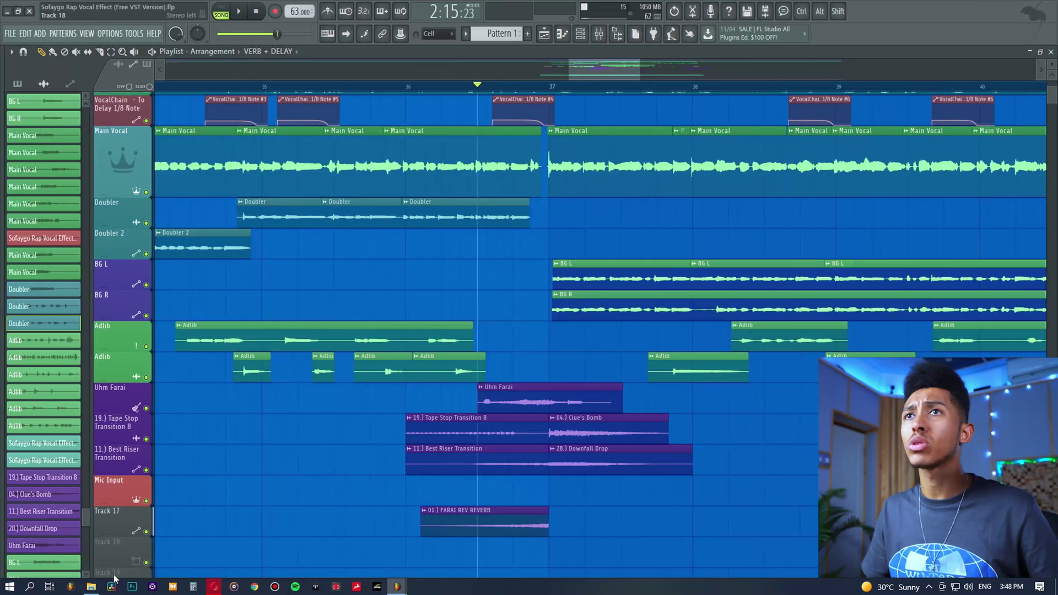
right_click(146, 532)
left_click(147, 501)
left_click(146, 470)
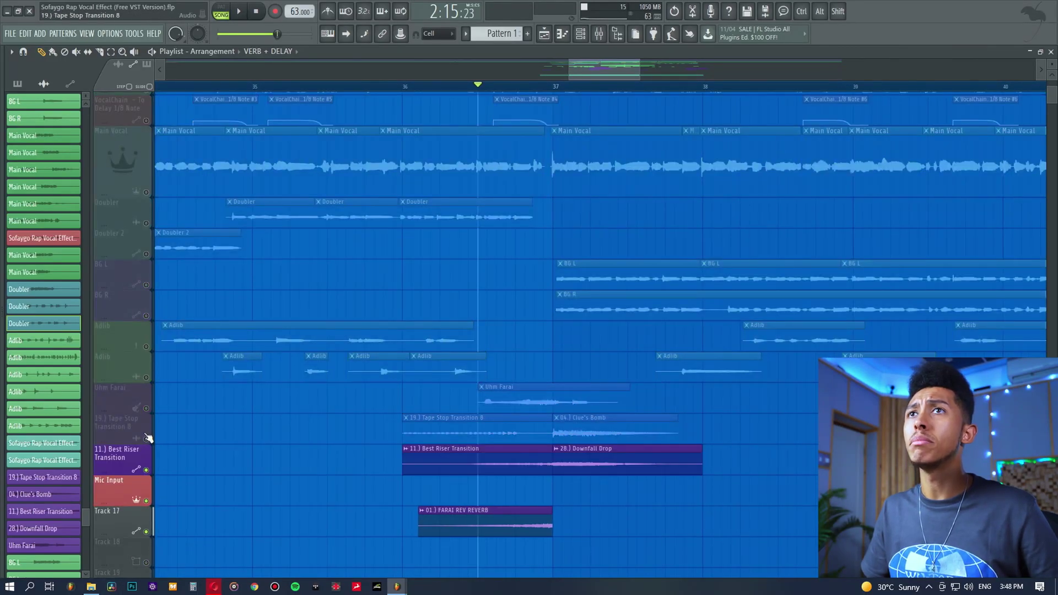
left_click(146, 439)
left_click(146, 409)
key("space")
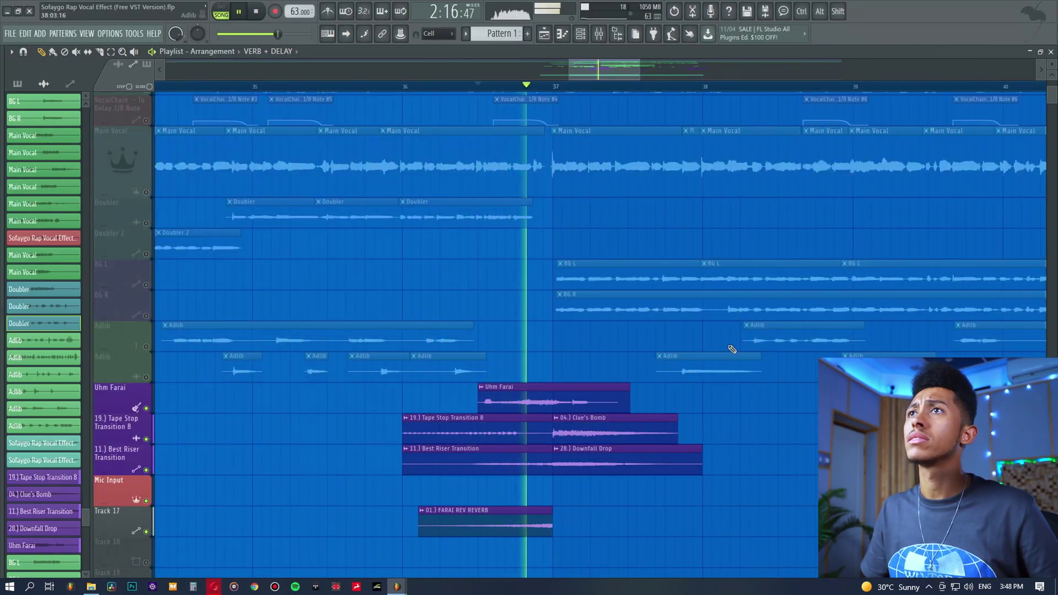
key("space")
Mute the Uhm Farai clip and re-enable all the other playlist tracks
left_click_drag(544, 392, 581, 417)
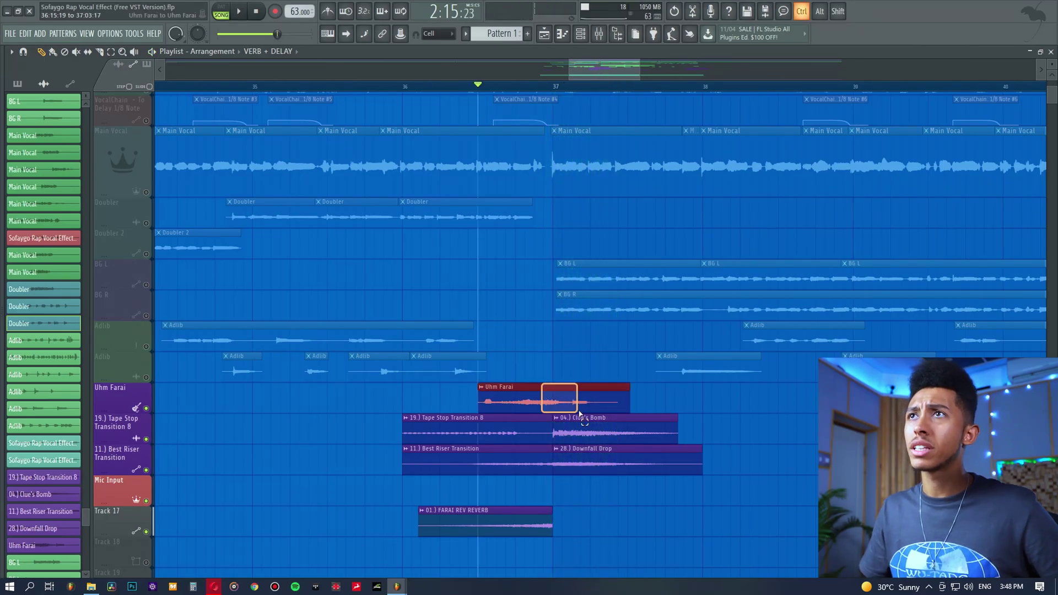
left_click(536, 405)
left_click(527, 86)
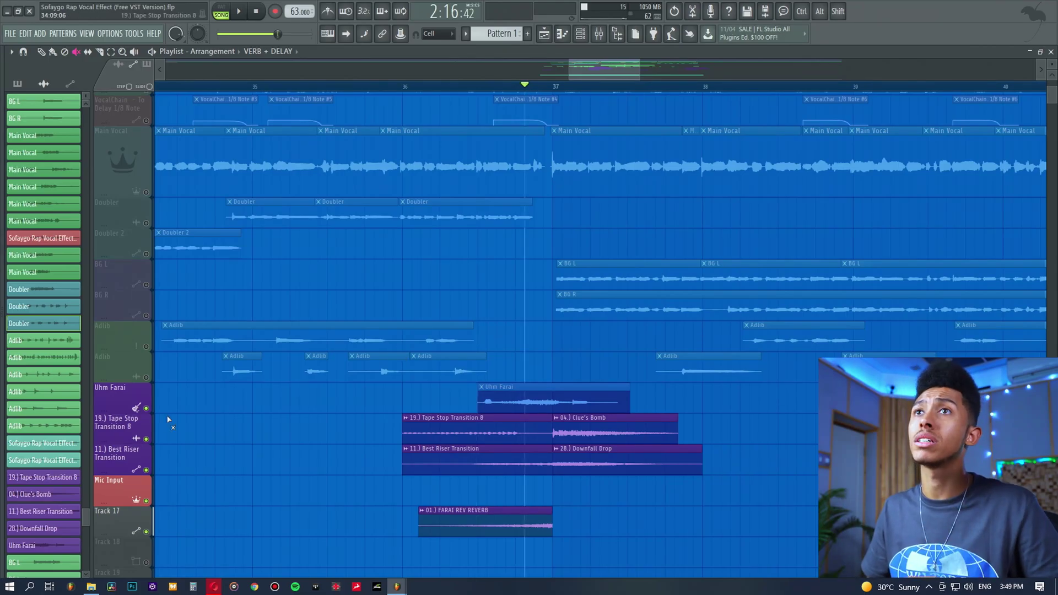
left_click(146, 408, "ctrl")
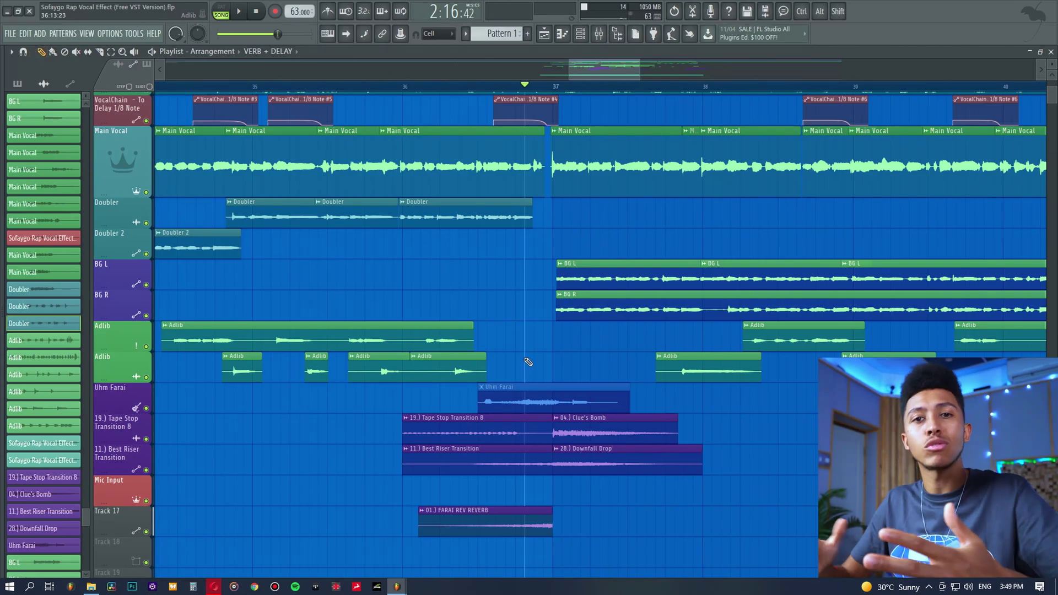
scroll(536, 86, "down", 7)
scroll(569, 202, "up", 3)
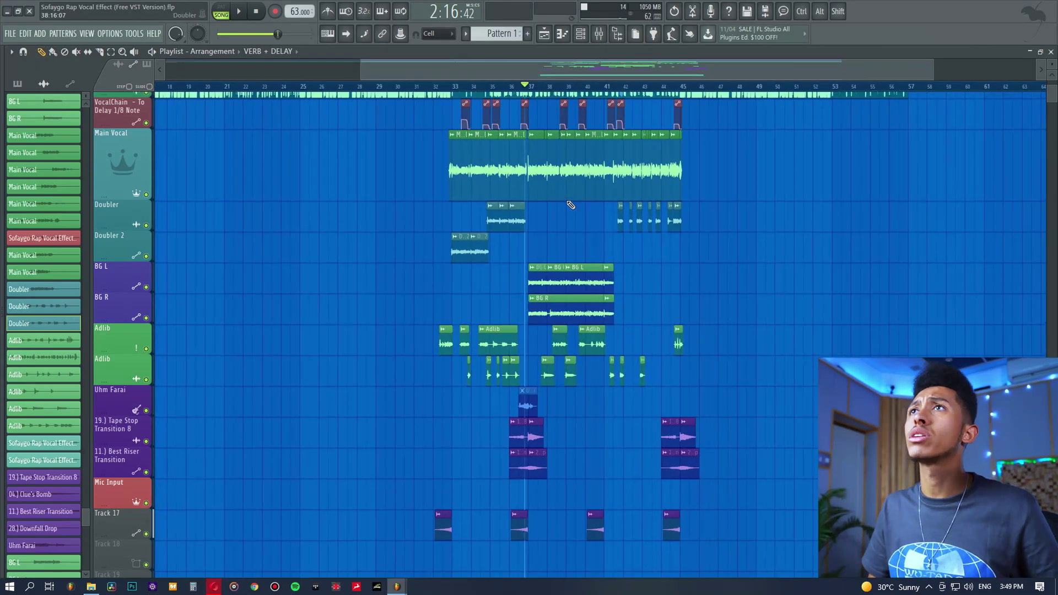
scroll(451, 91, "up", 3)
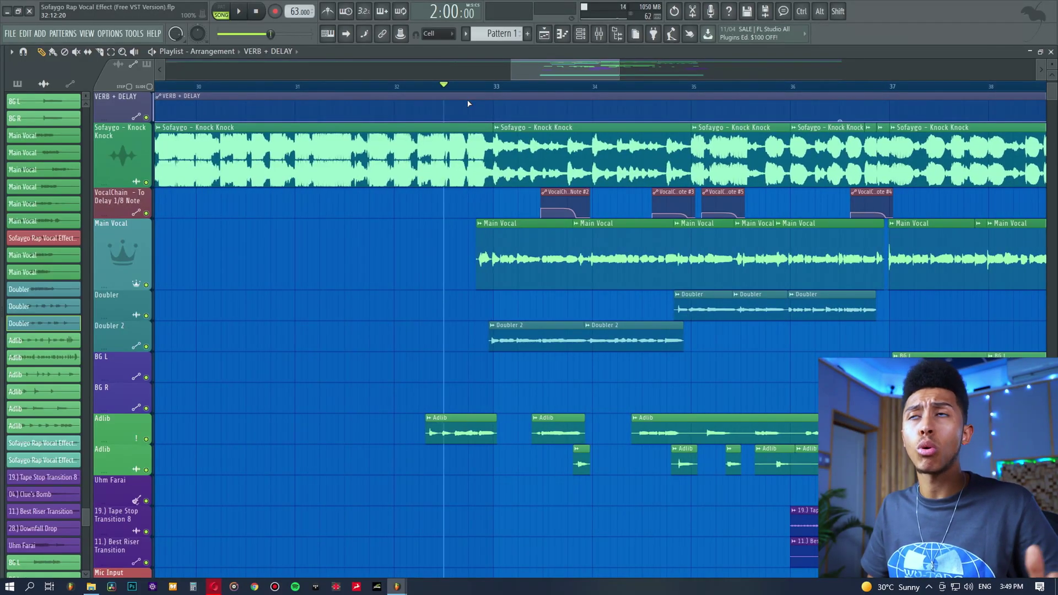
Select the Main Vocals track in the mixer and view its Auto-Tune 8.1 settings
left_click(603, 38)
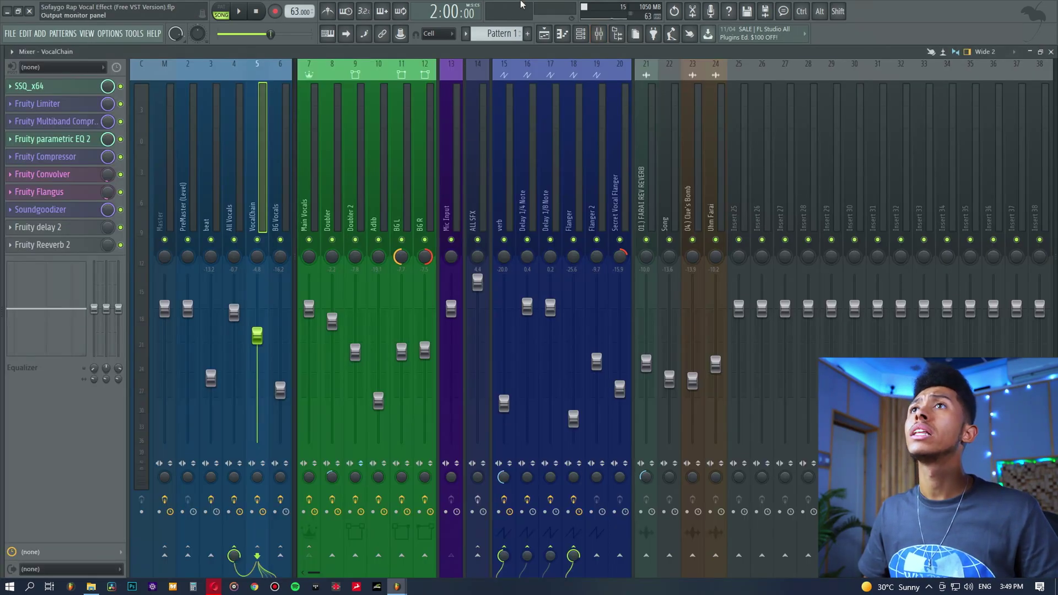
left_click(316, 107)
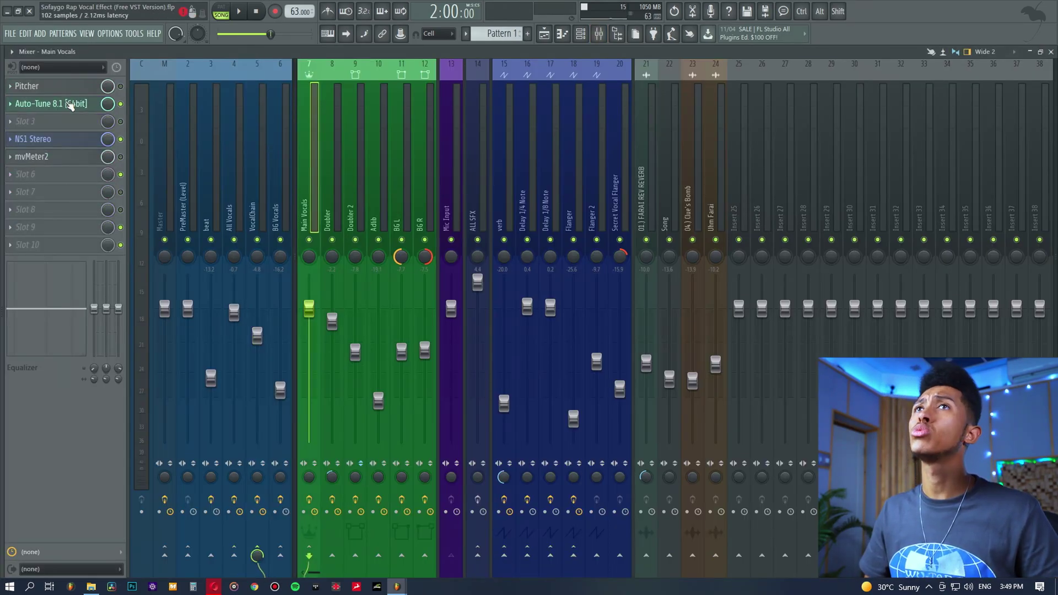
left_click(70, 104)
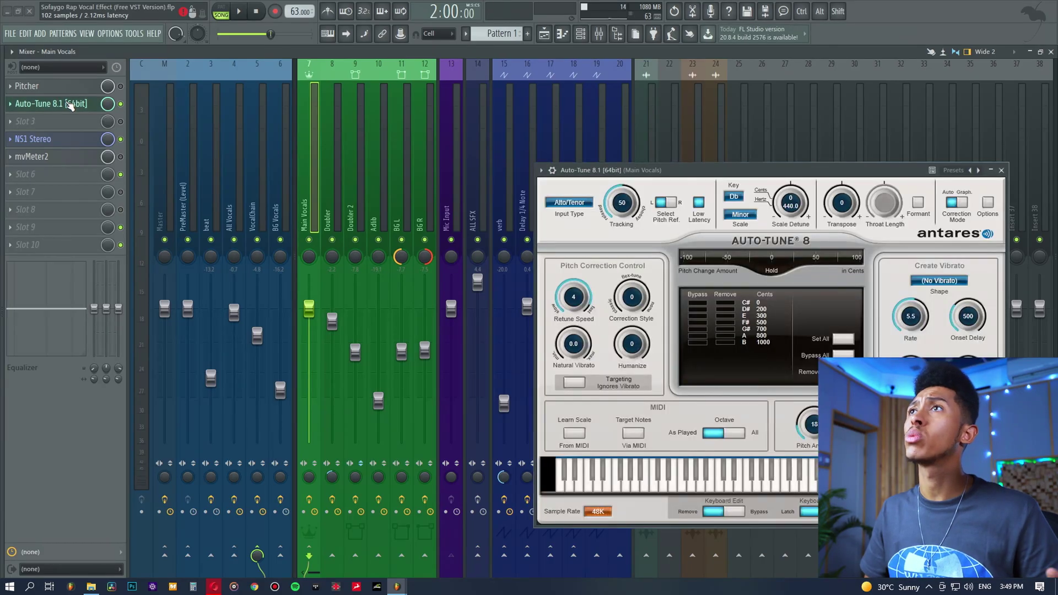
left_click(70, 105)
Audition the NS1 Stereo noise suppressor on Main Vocals during song playback
left_click(69, 140)
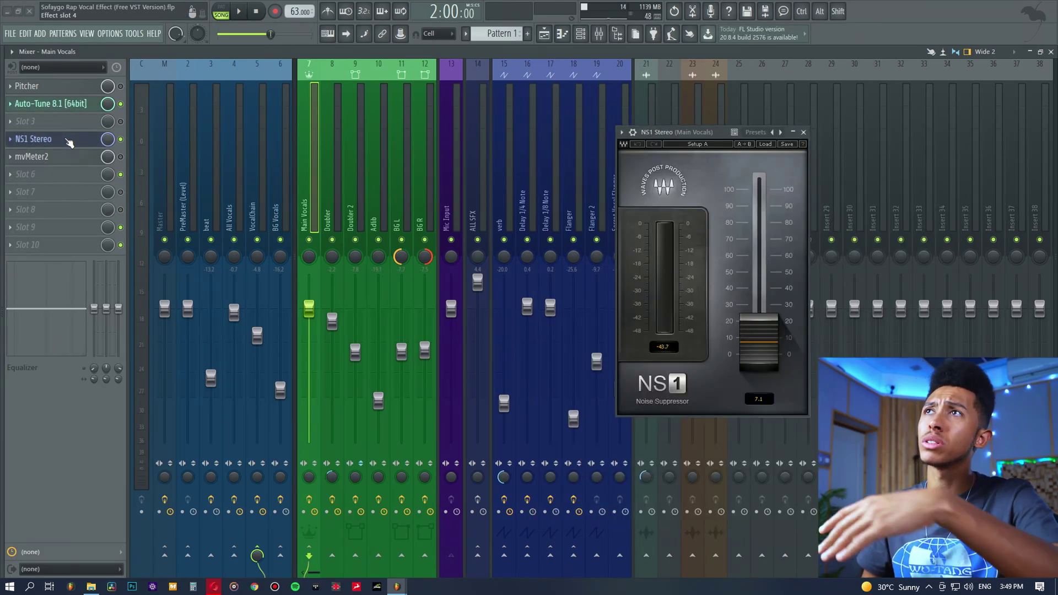
key("space")
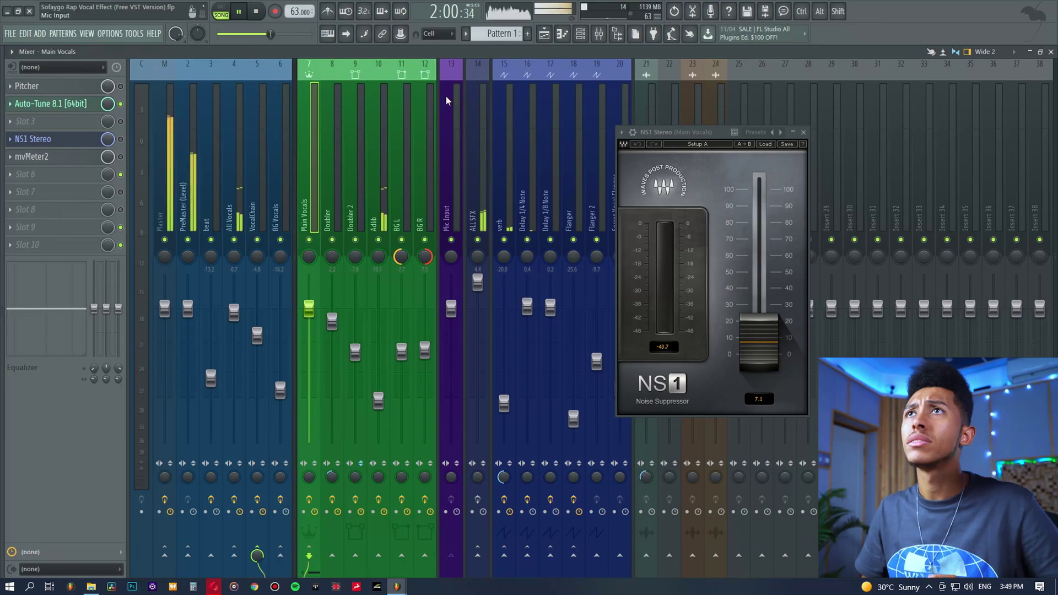
left_click(122, 139)
key("space")
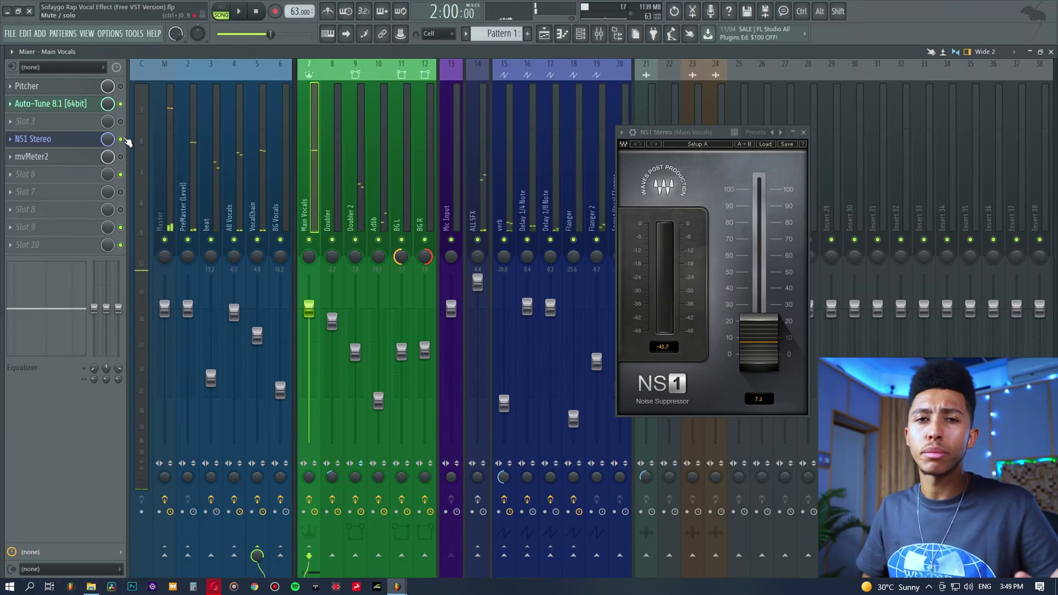
left_click(59, 139)
Reopen Auto-Tune 8.1 on Main Vocals and move its window so that all its controls can be examined
left_click(78, 104)
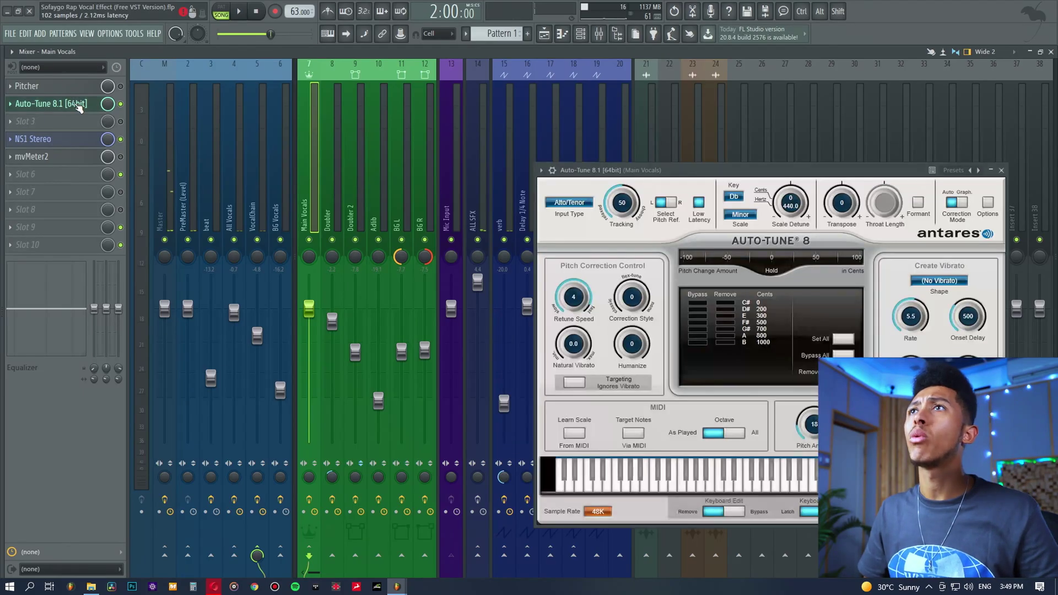
left_click_drag(639, 174, 460, 118)
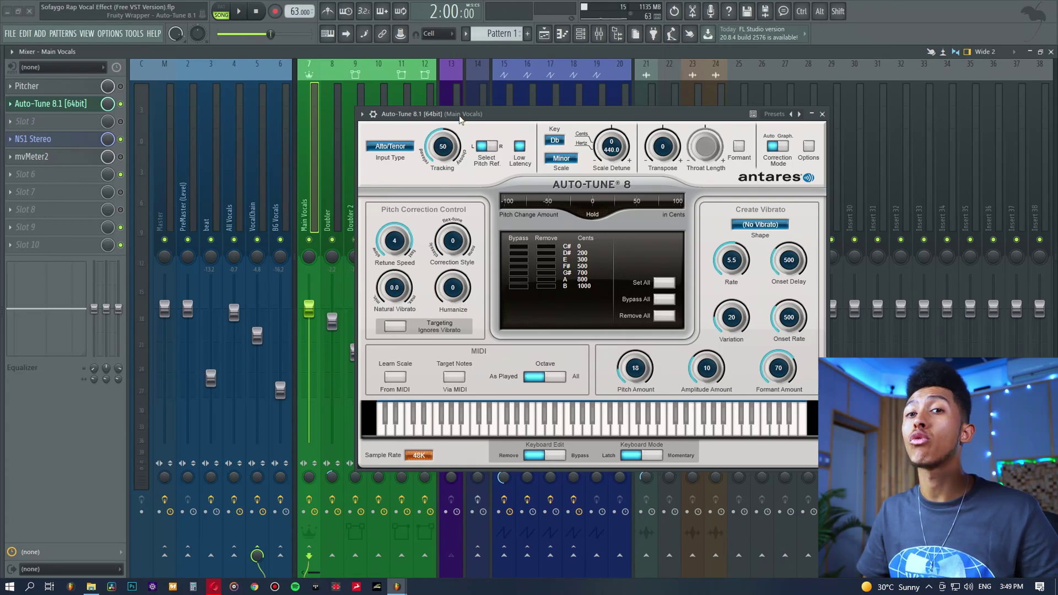
View the bypassed Pitcher plugin on Main Vocals, compare it with Auto-Tune 8.1, and close both plugin windows
left_click(61, 87)
left_click_drag(496, 180, 435, 138)
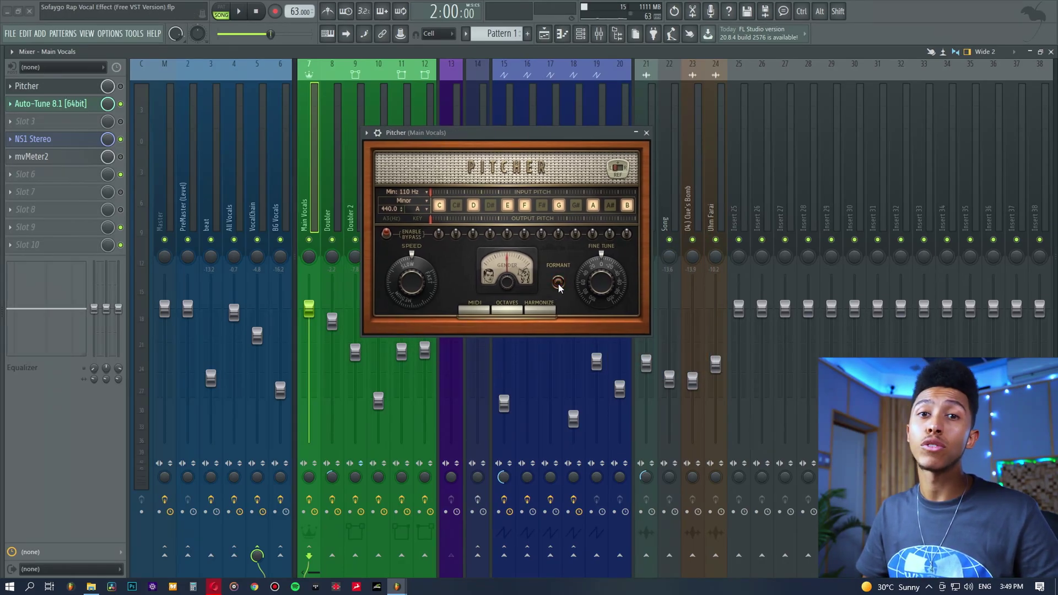
left_click(78, 88)
left_click(59, 105)
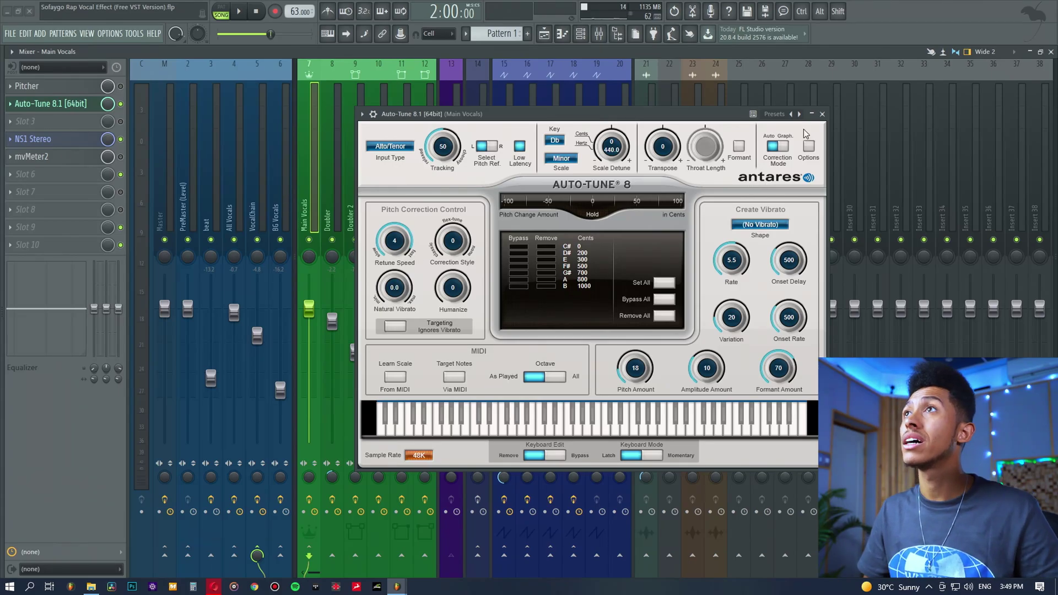
left_click(821, 115)
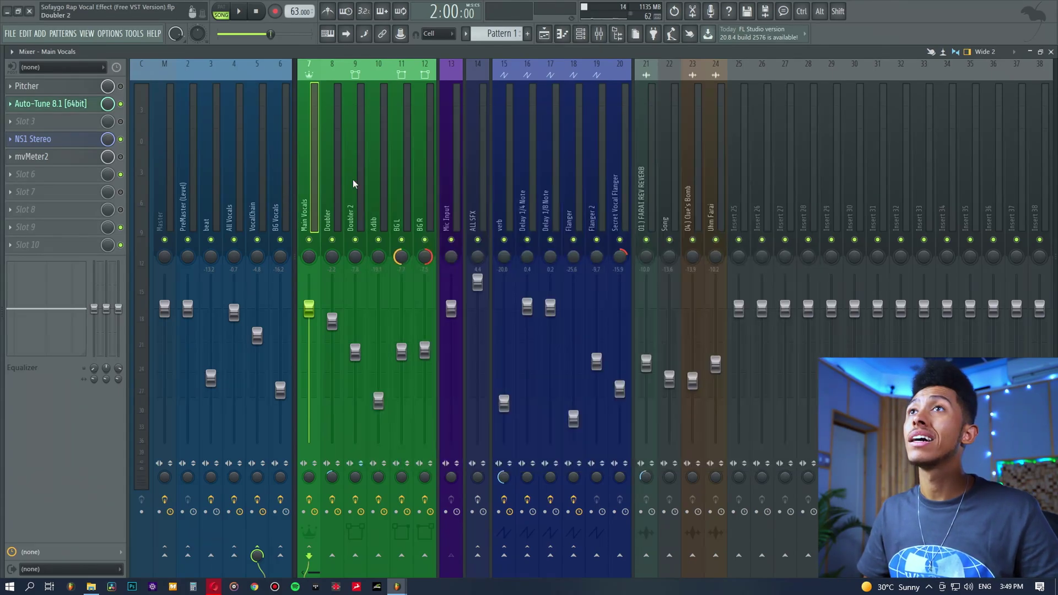
Select the VocalChain mixer track and play the song to watch how signal passes through it
left_click(261, 178)
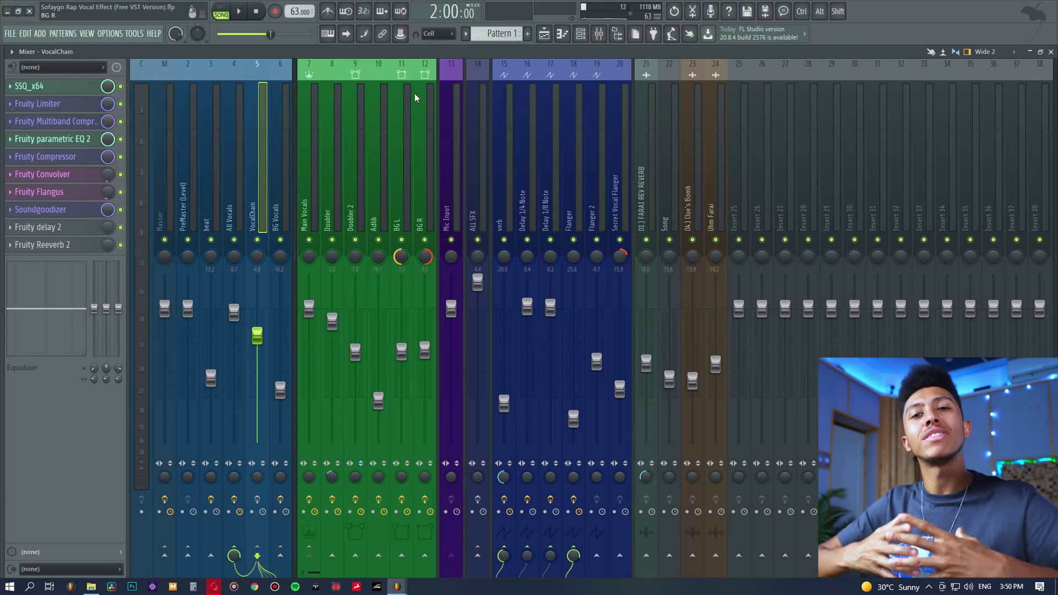
key("space")
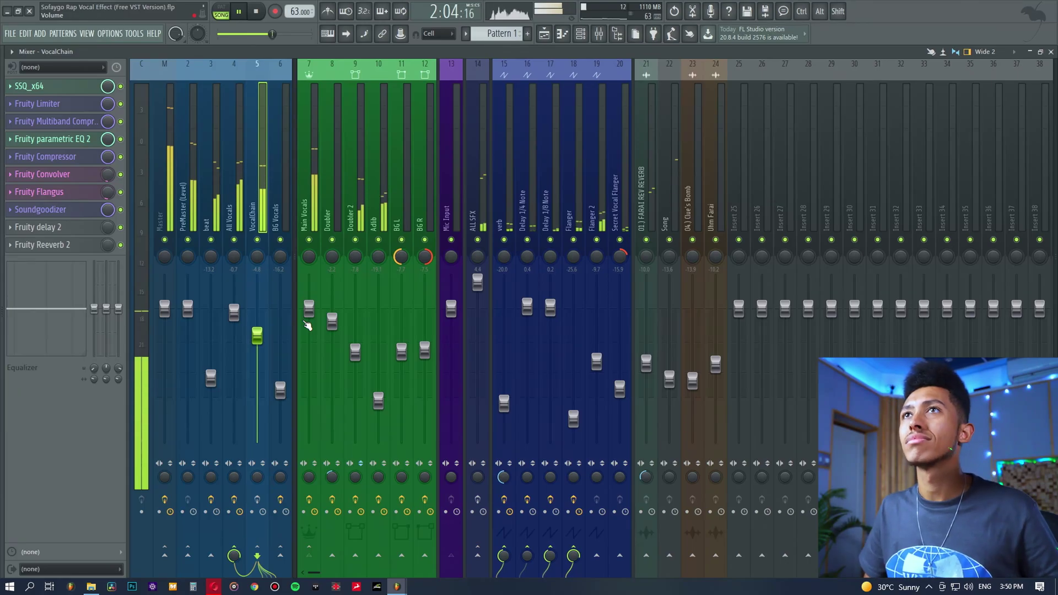
key("space")
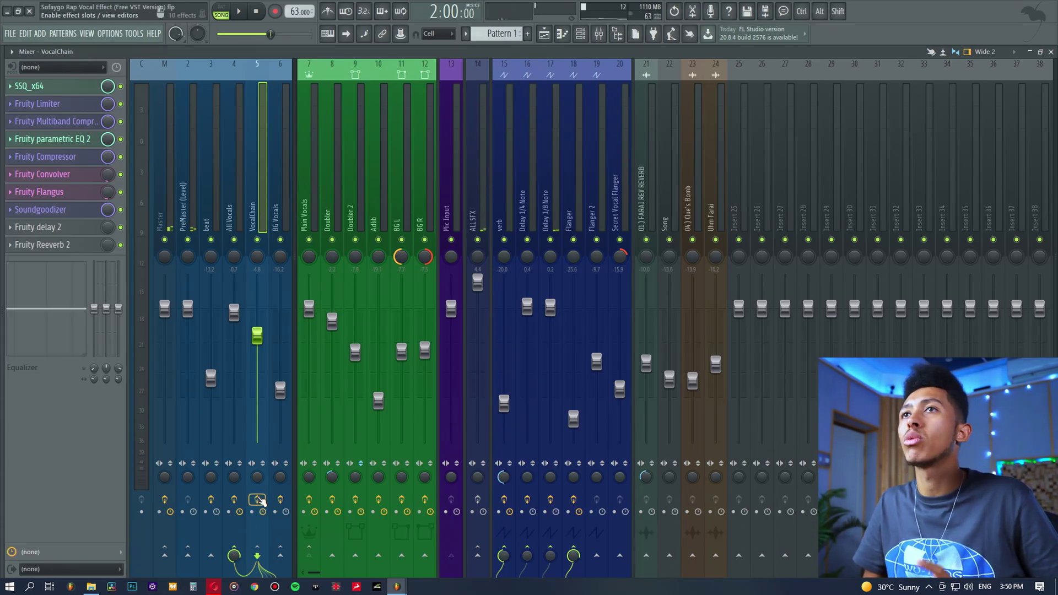
Audition the song from bar 33 in the playlist and return to the mixer
left_click(544, 34)
left_click(499, 87)
key("space")
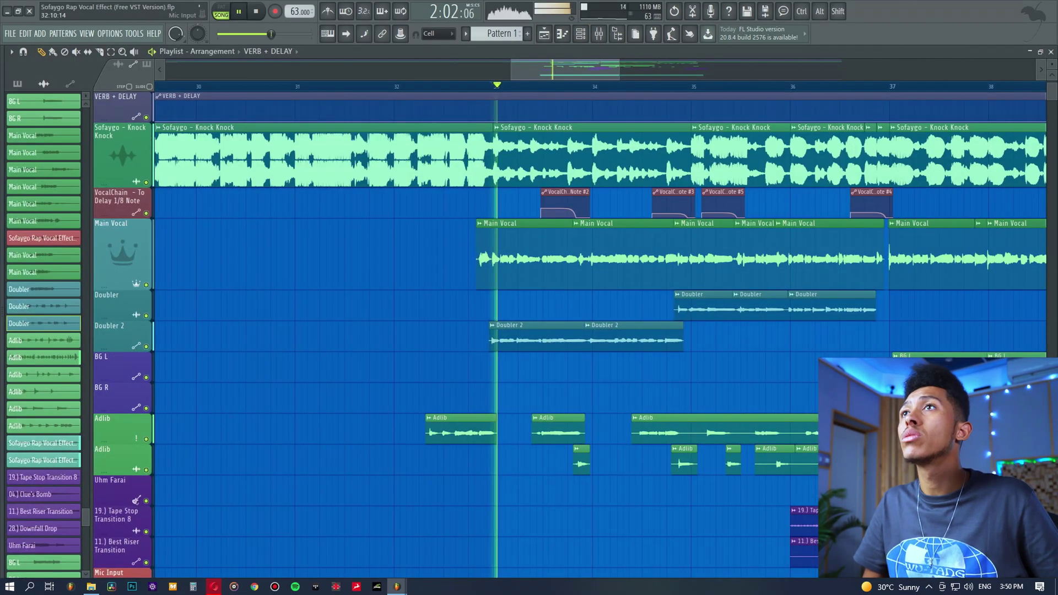
left_click(598, 34)
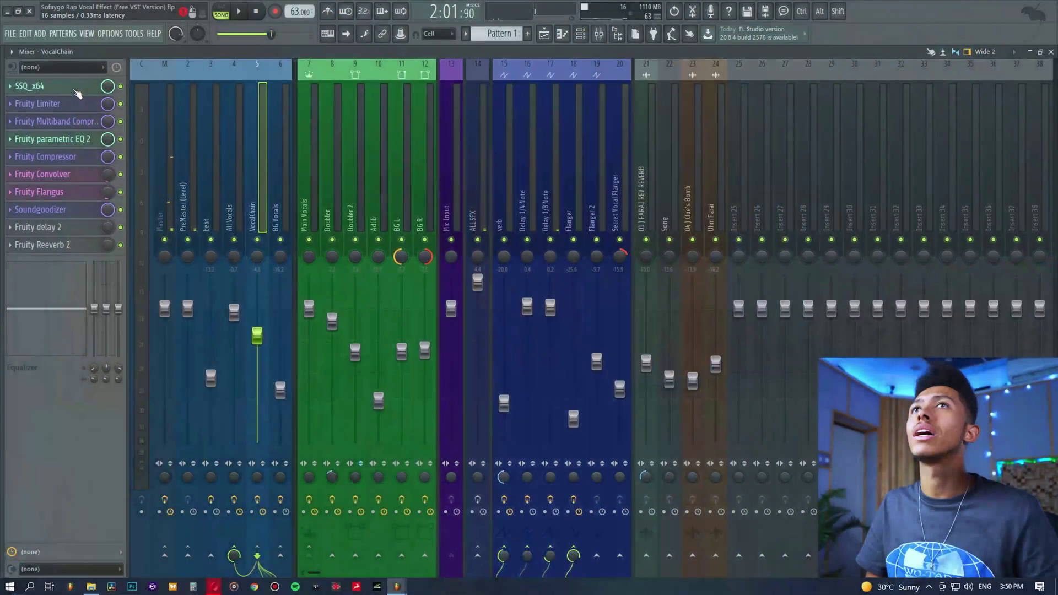
Open the SSQ_x64 equalizer on VocalChain, move its window up and examine its band controls
left_click(77, 91)
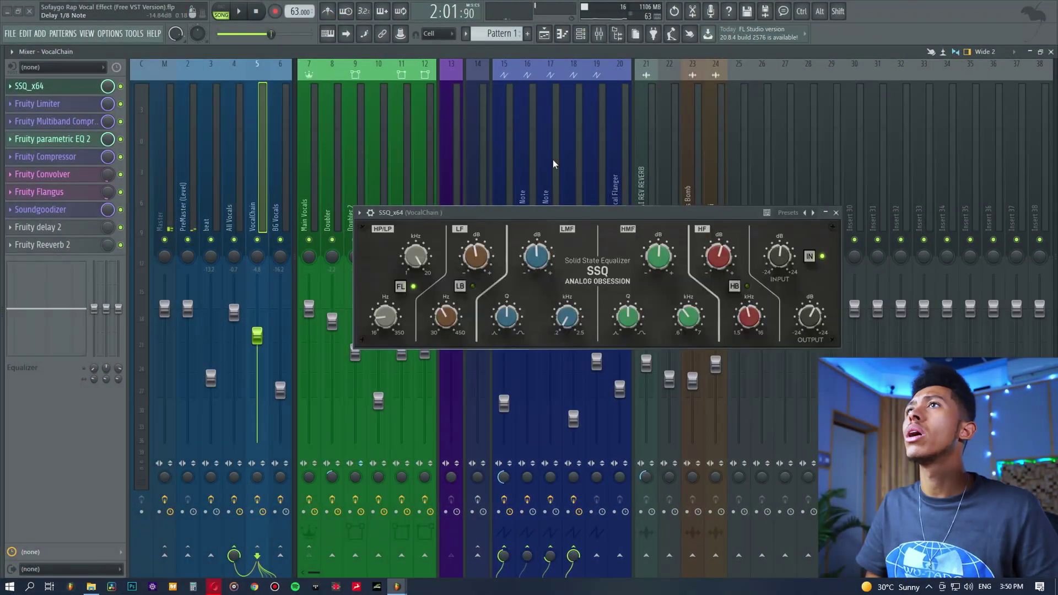
left_click_drag(551, 216, 520, 147)
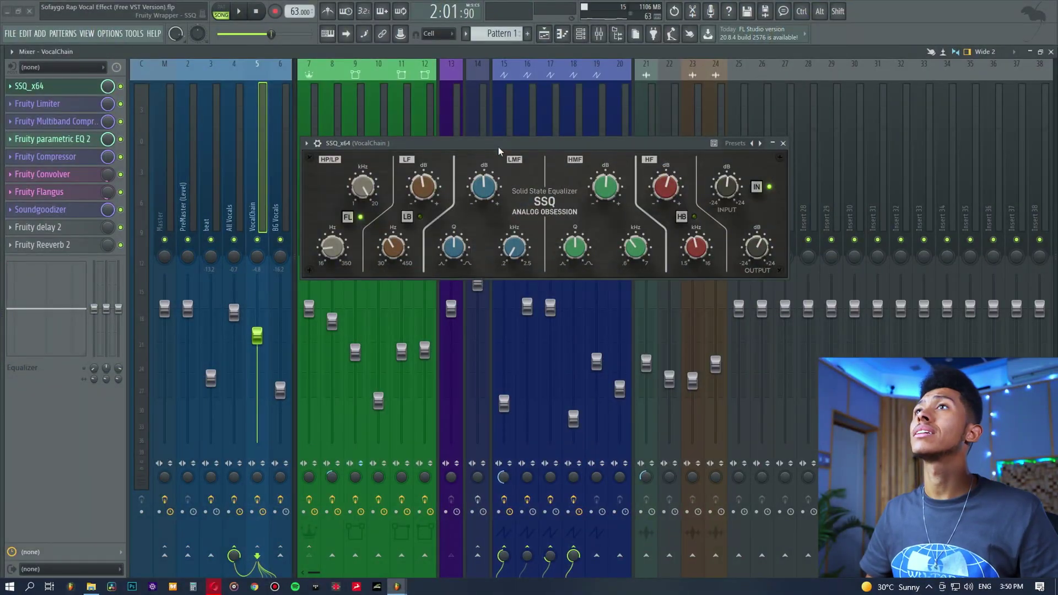
mouse_move(590, 223)
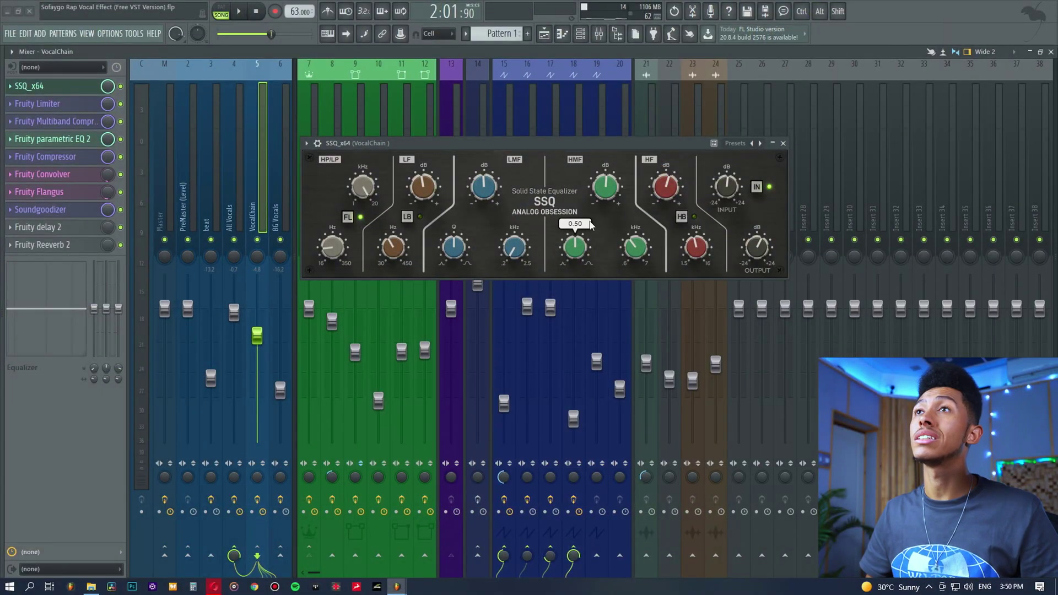
mouse_move(616, 197)
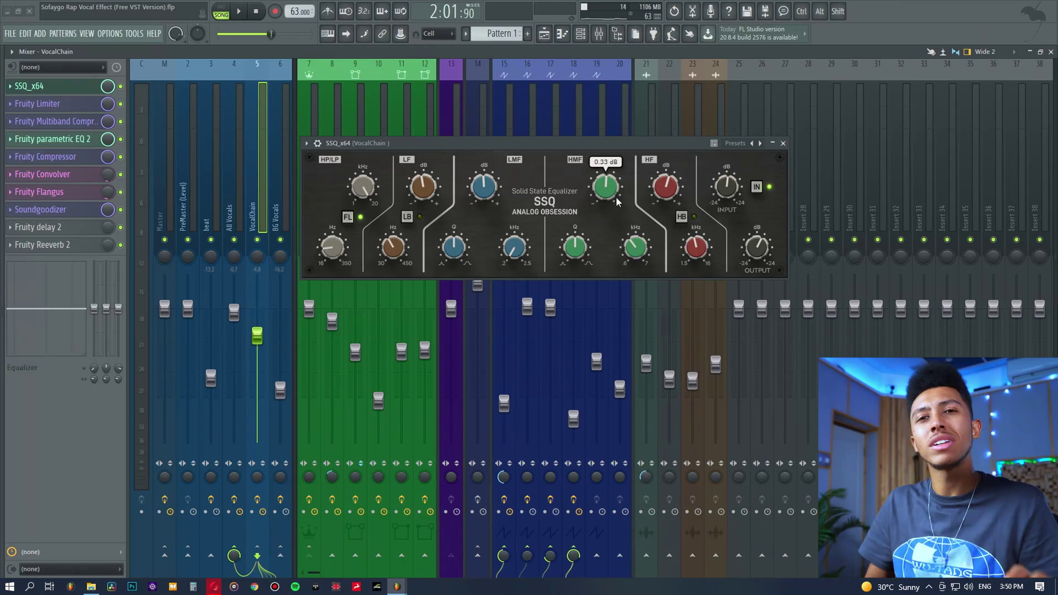
mouse_move(332, 252)
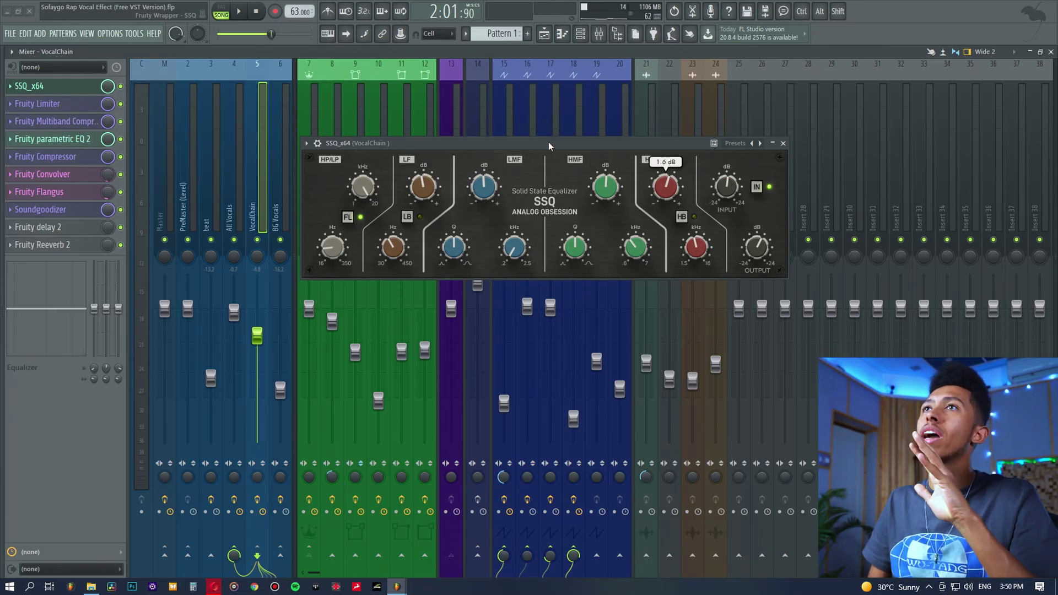
left_click_drag(548, 147, 548, 128)
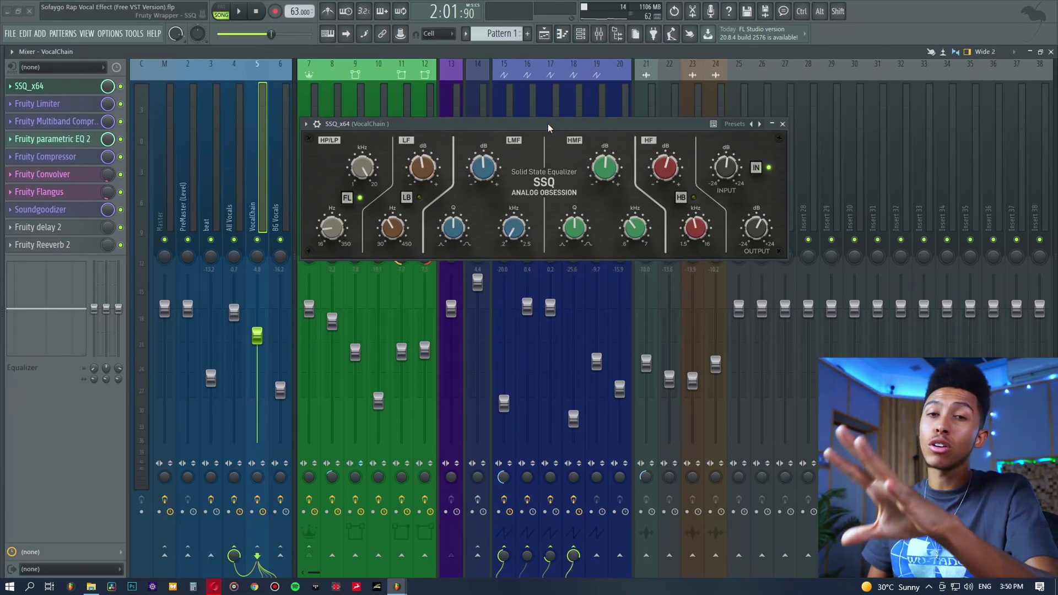
Compare the SSQ equalizer with Fruity Parametric EQ 2 on VocalChain and close the parametric EQ
left_click(69, 142)
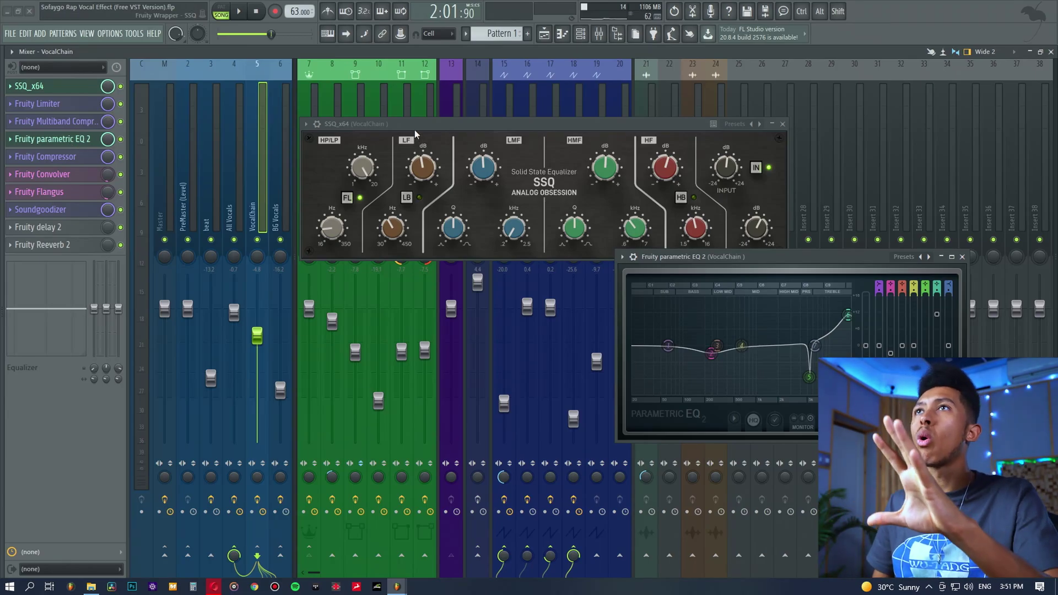
left_click_drag(414, 126, 398, 104)
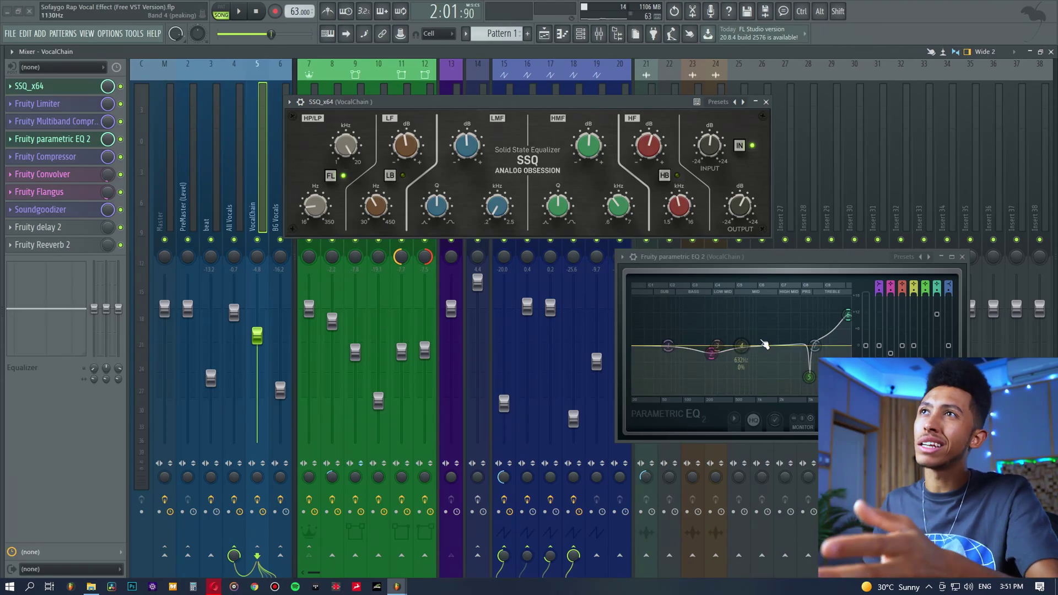
left_click(55, 141)
Examine the SSQ equalizer's low, high-mid and high frequency bands and its input and output gains
left_click_drag(402, 104, 406, 133)
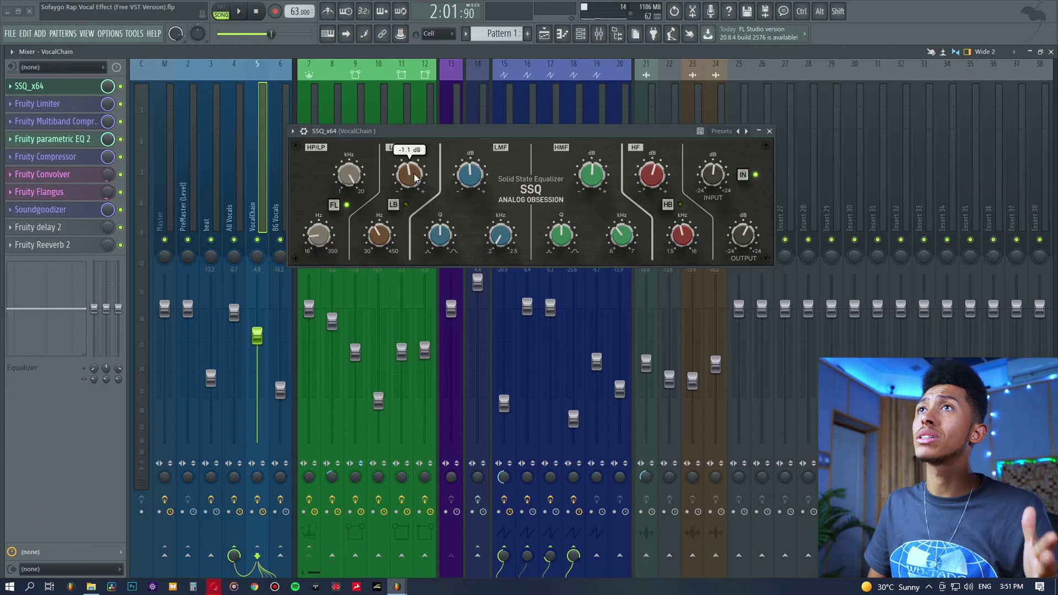
mouse_move(627, 235)
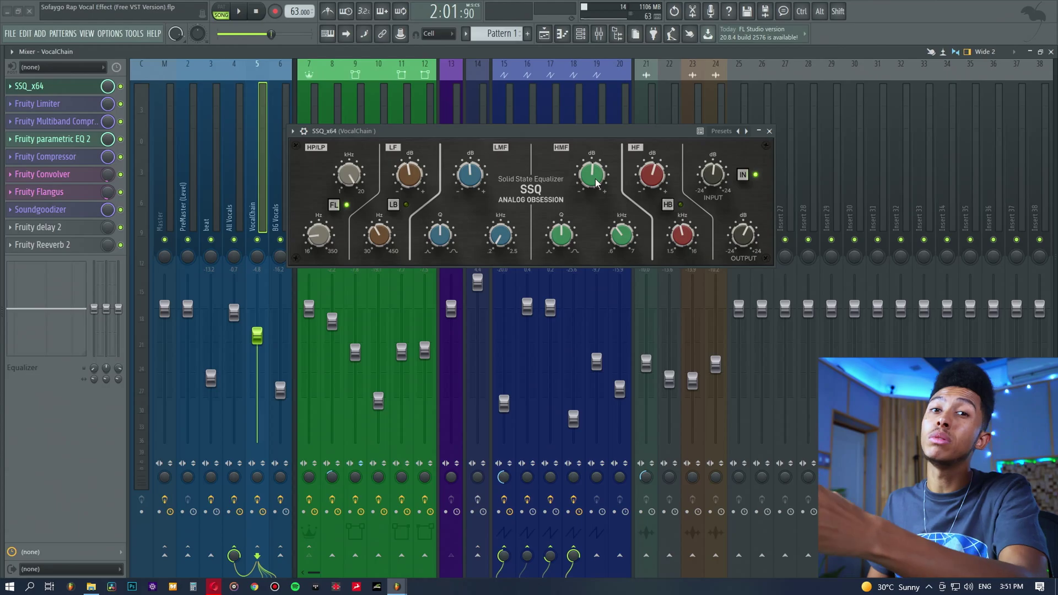
mouse_move(693, 238)
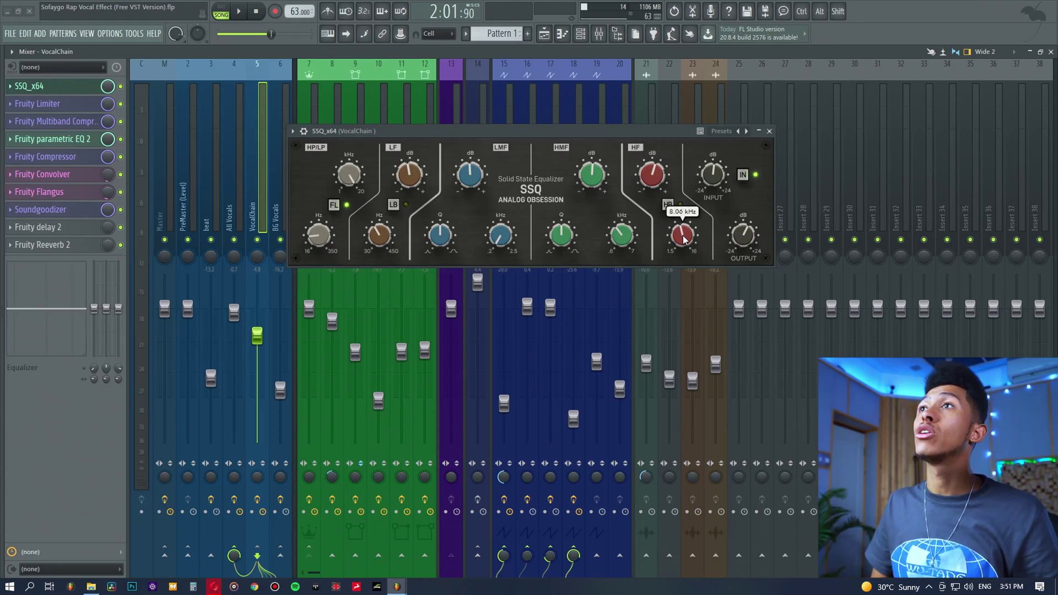
mouse_move(660, 181)
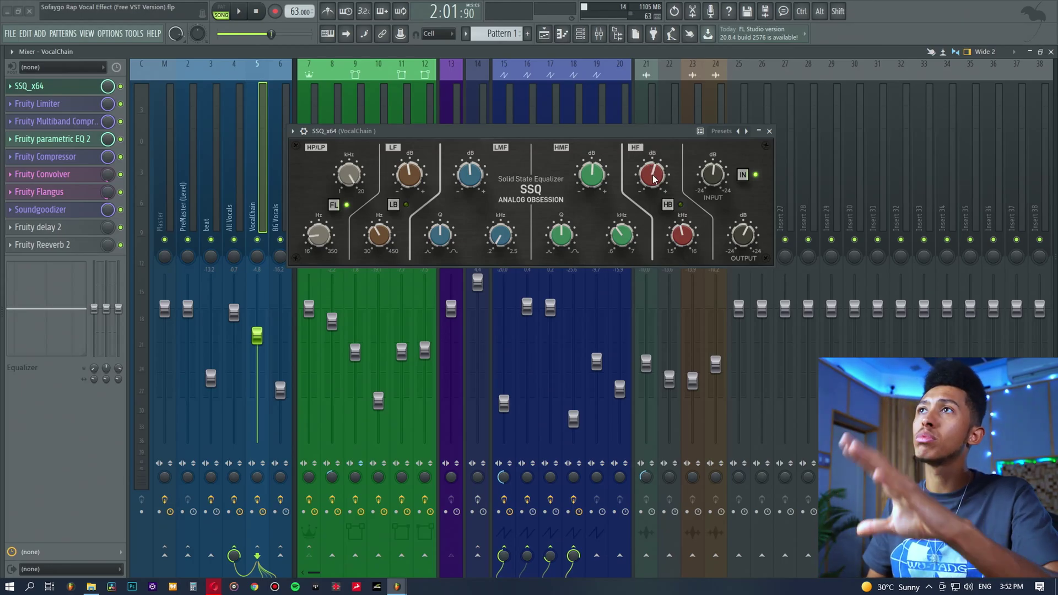
mouse_move(765, 246)
mouse_move(718, 164)
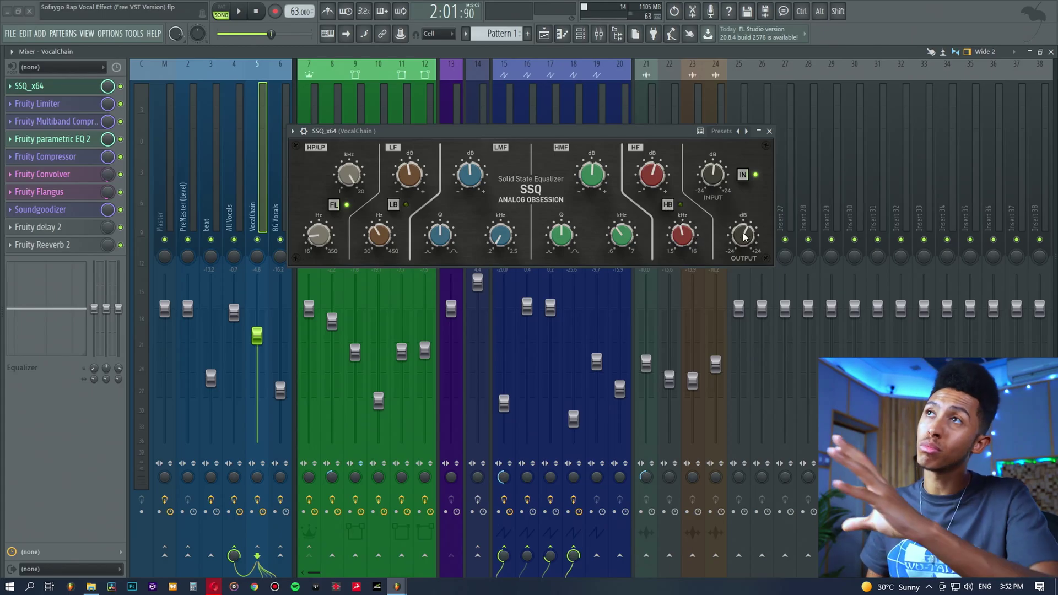
Close the SSQ equalizer and open the Fruity Limiter on VocalChain, moving its window higher
left_click(33, 85)
left_click(62, 108)
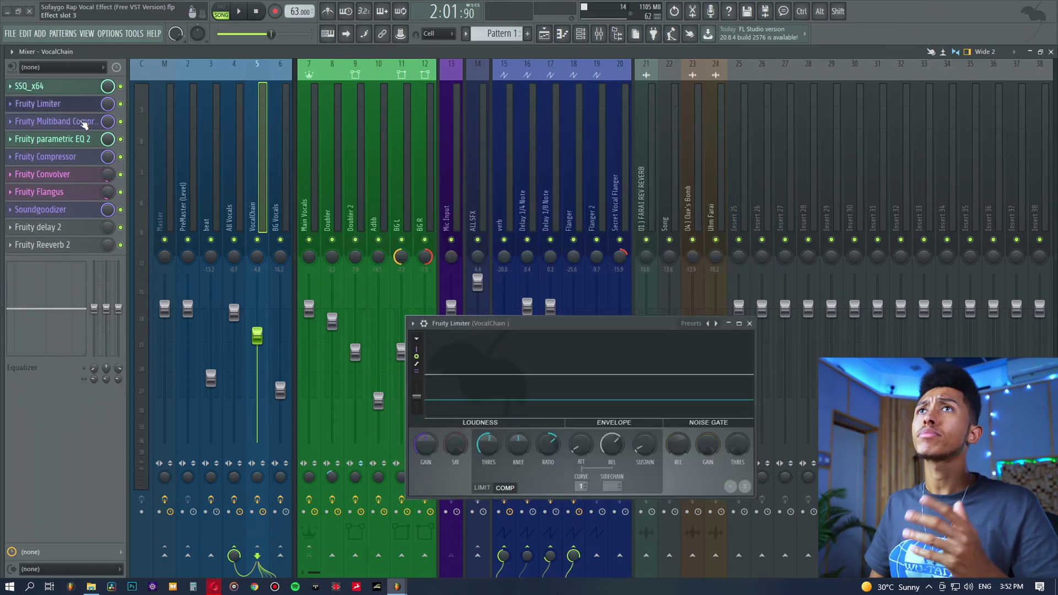
left_click_drag(467, 322, 500, 162)
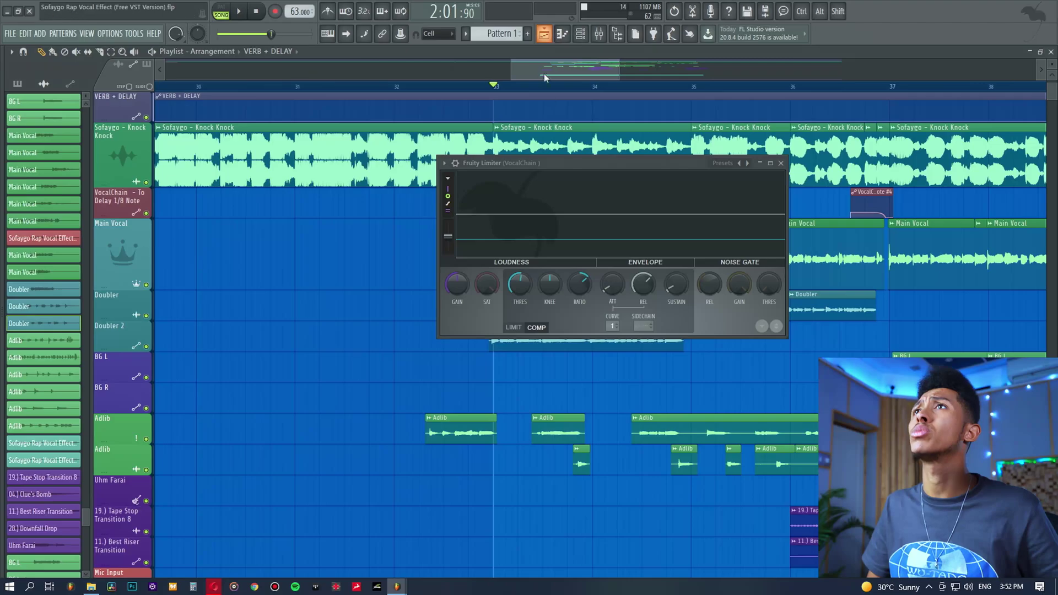
Play the song from bar 35 in the playlist while watching the Fruity Limiter's response to the vocals
left_click(544, 33)
left_click(695, 87)
key("space")
scroll(695, 87, "down", 4)
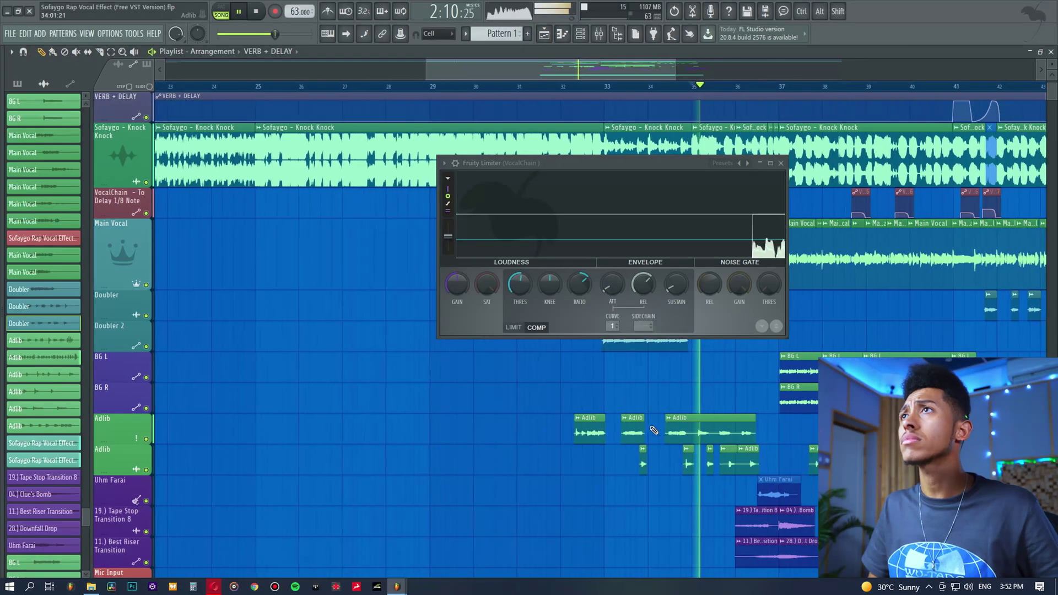
left_click_drag(628, 168, 528, 189)
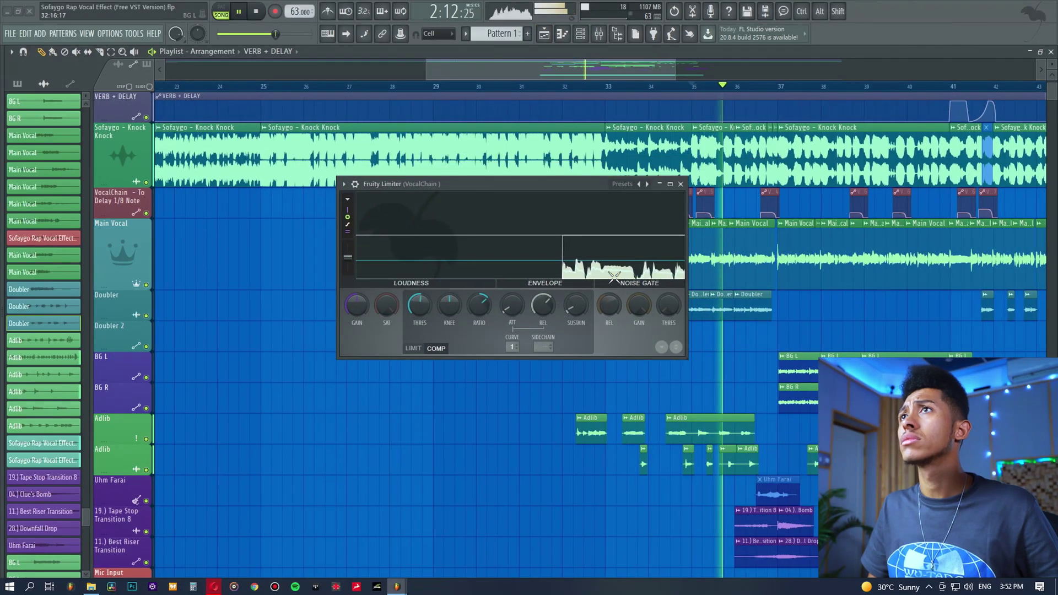
key("space")
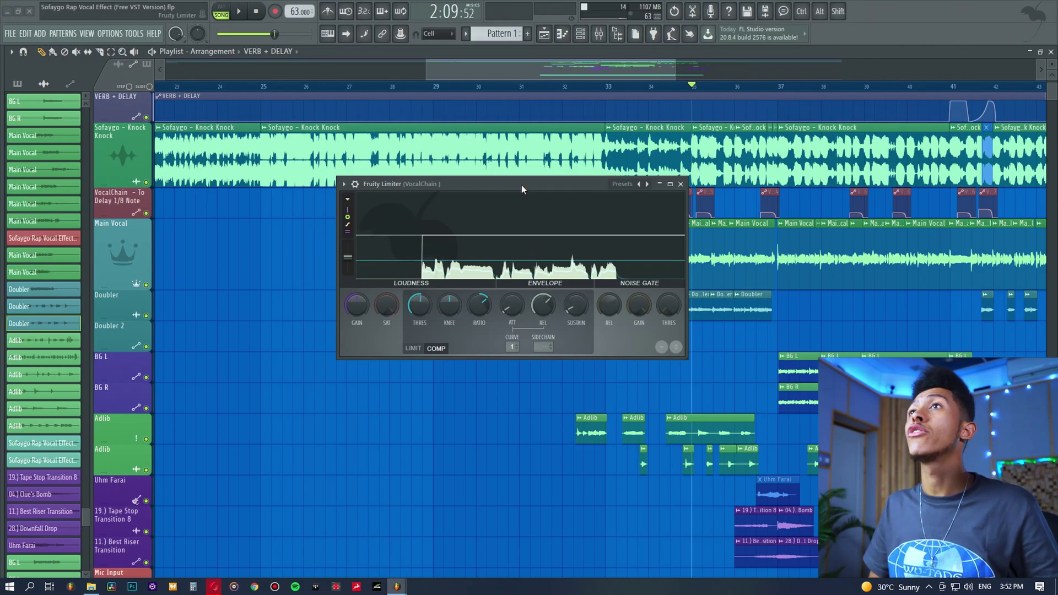
Set the Fruity Limiter's soft saturation threshold to 0.0 dB and close the limiter
left_click_drag(496, 184, 575, 201)
left_click_drag(465, 323, 464, 259)
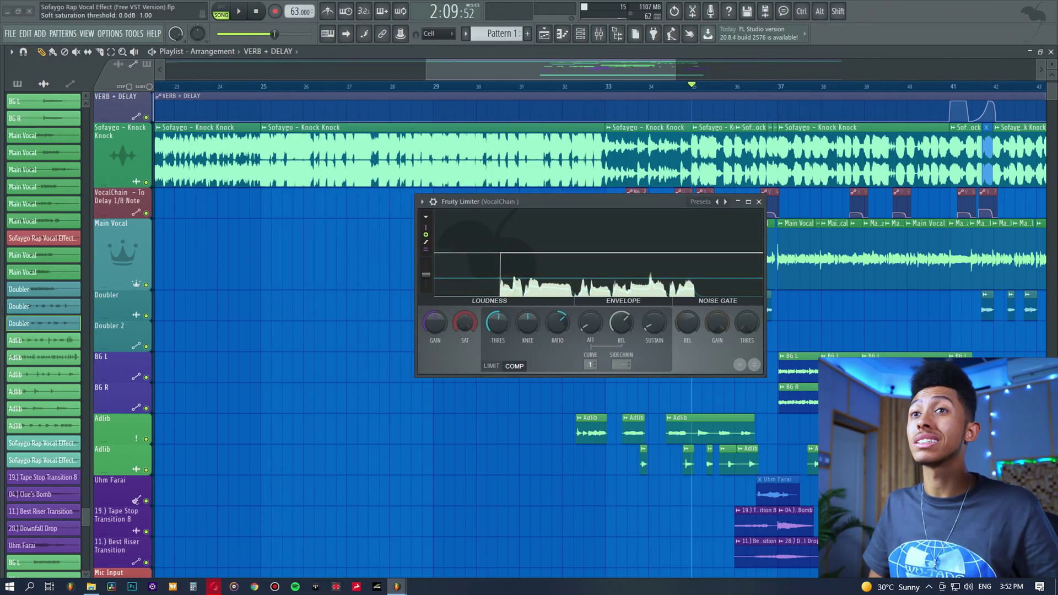
left_click(760, 202)
Open the Fruity Multiband Compressor on VocalChain in the mixer and position its window so all three bands can be examined
key("F9")
left_click(87, 125)
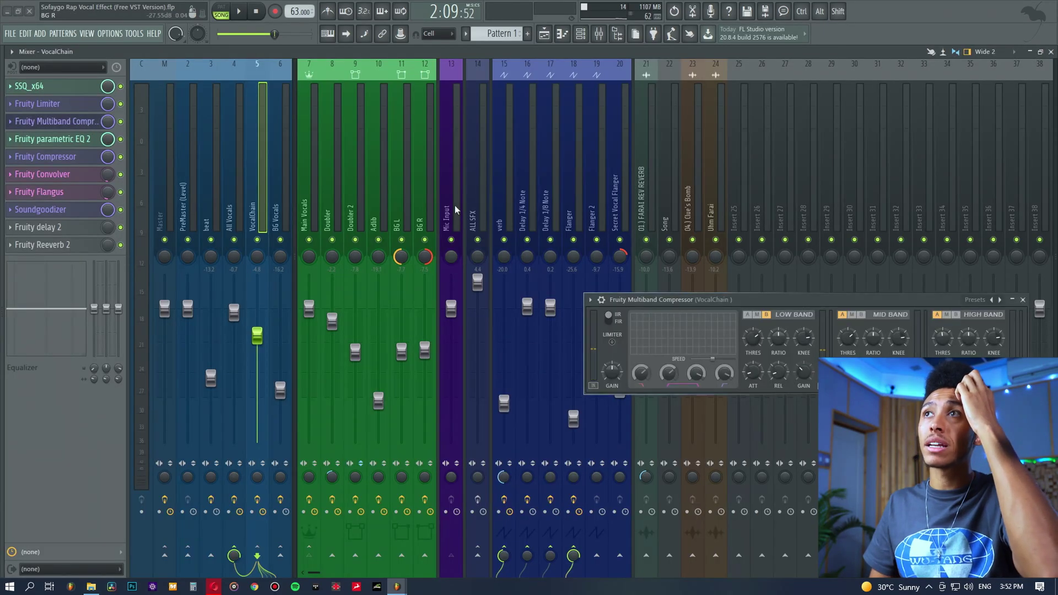
left_click_drag(692, 299, 429, 219)
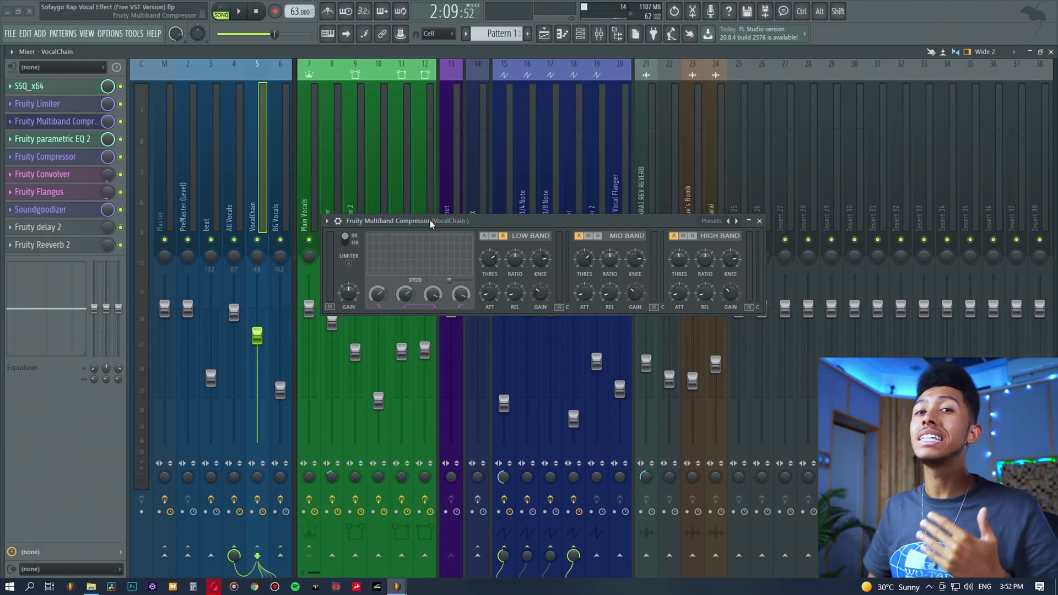
left_click_drag(444, 223, 545, 236)
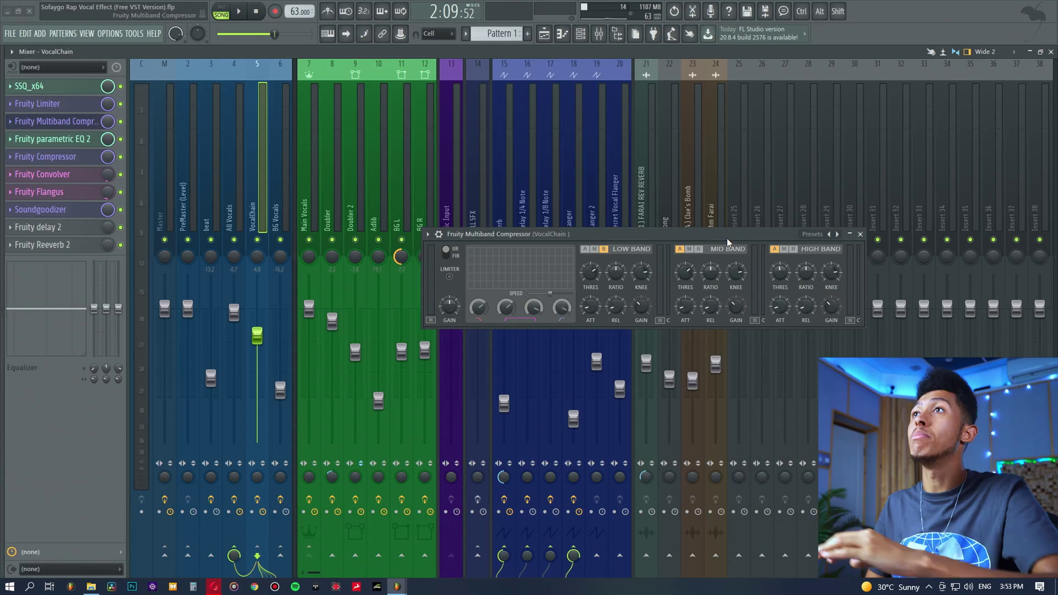
left_click_drag(726, 235, 723, 227)
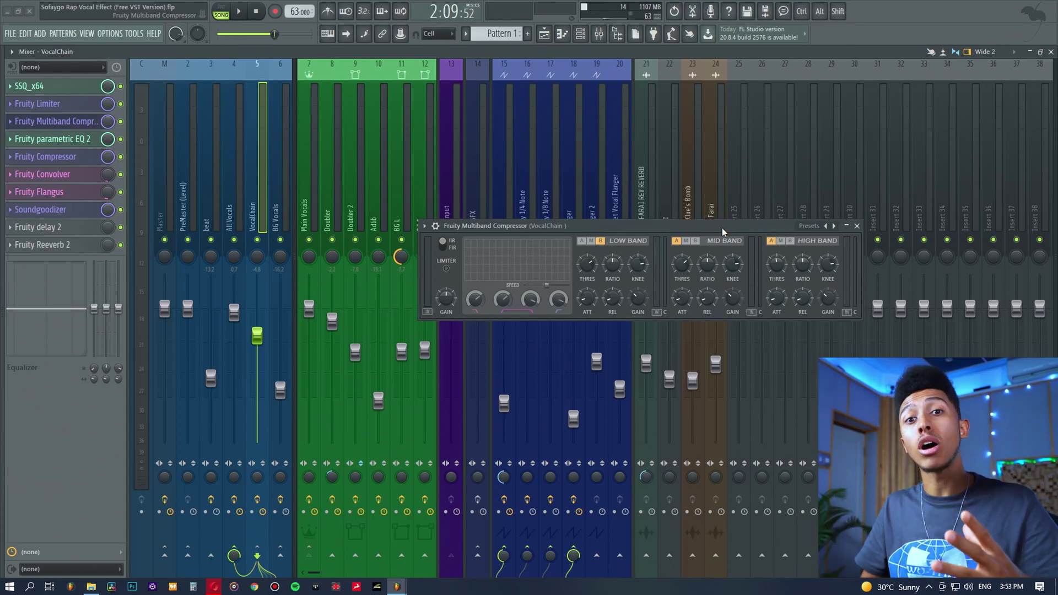
Audition the Fruity Multiband Compressor during song playback and examine its high band settings
key("space")
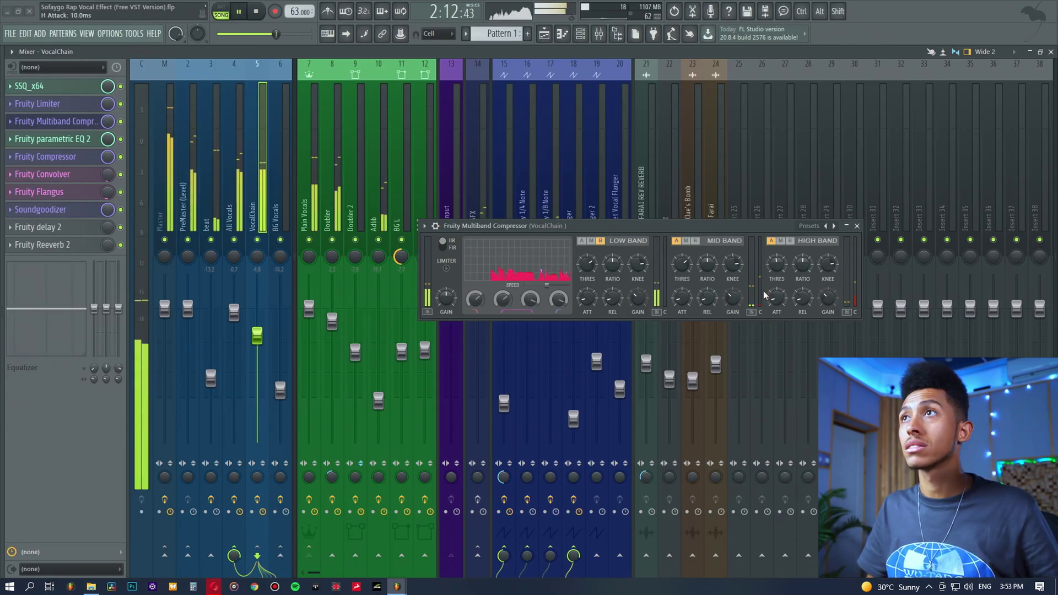
left_click_drag(753, 225, 732, 199)
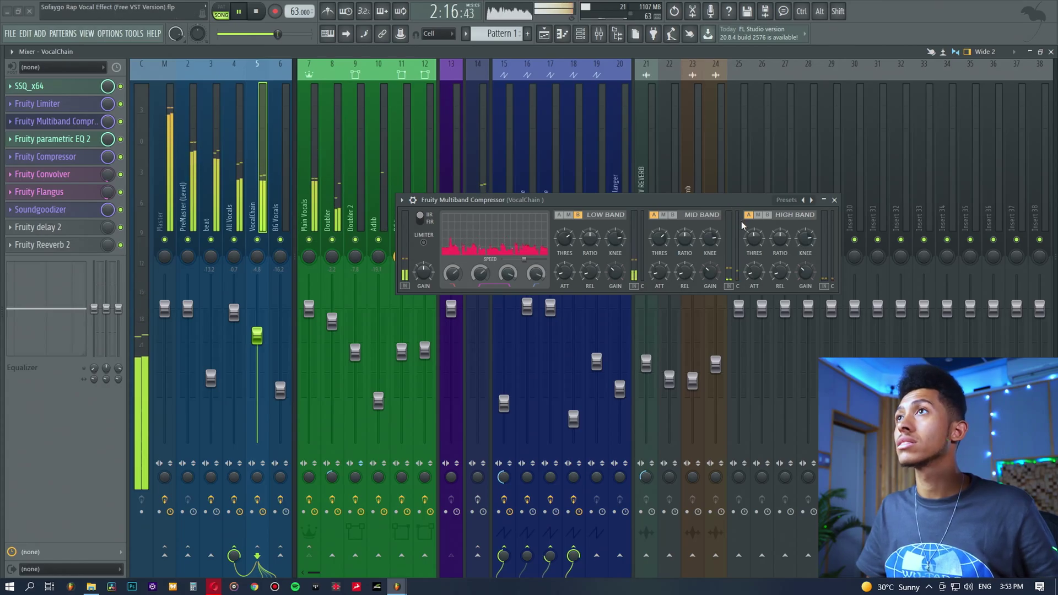
key("space")
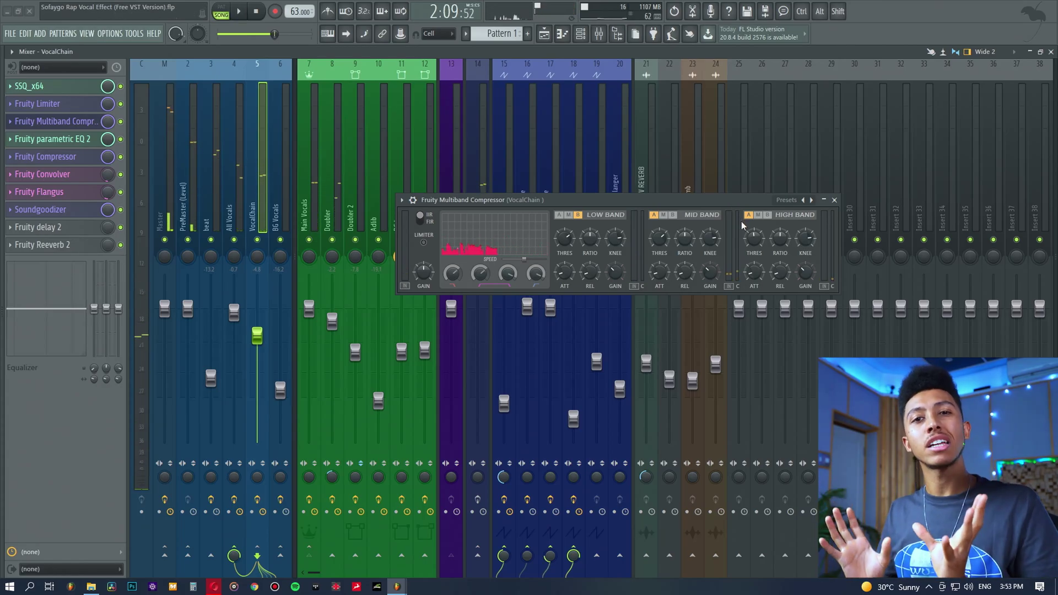
left_click_drag(712, 201, 690, 184)
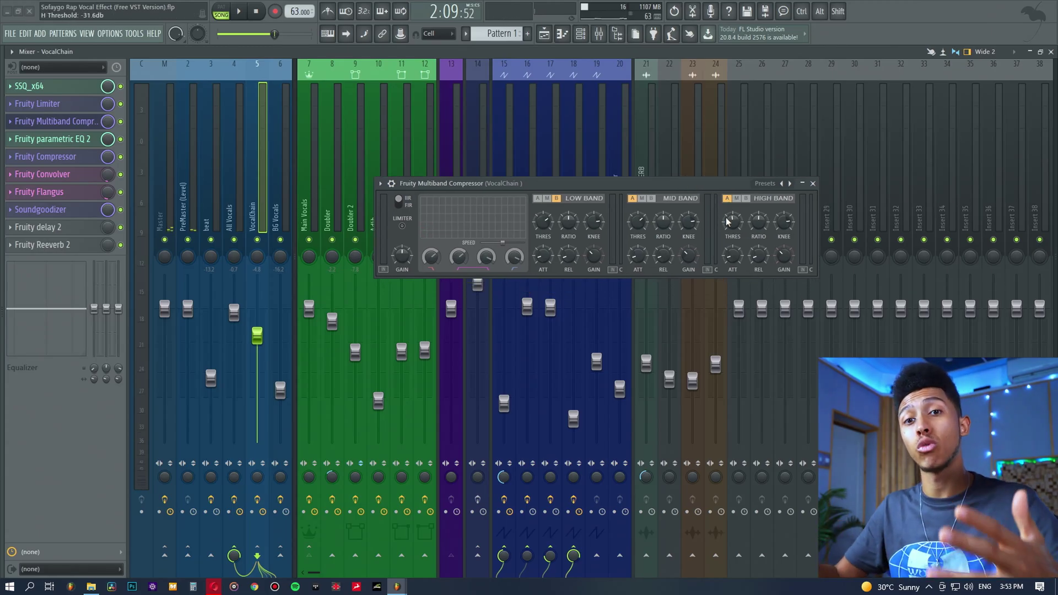
Open the Fruity parametric EQ 2 on VocalChain and position its window so the EQ curve and bands can be examined
left_click_drag(707, 184, 703, 168)
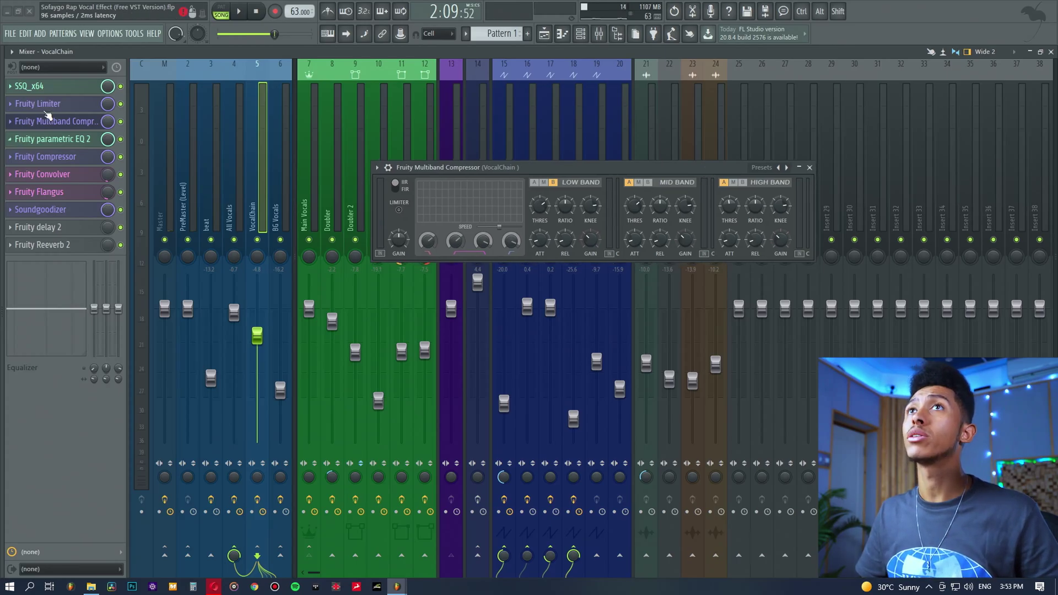
left_click(49, 139)
left_click_drag(727, 258, 524, 164)
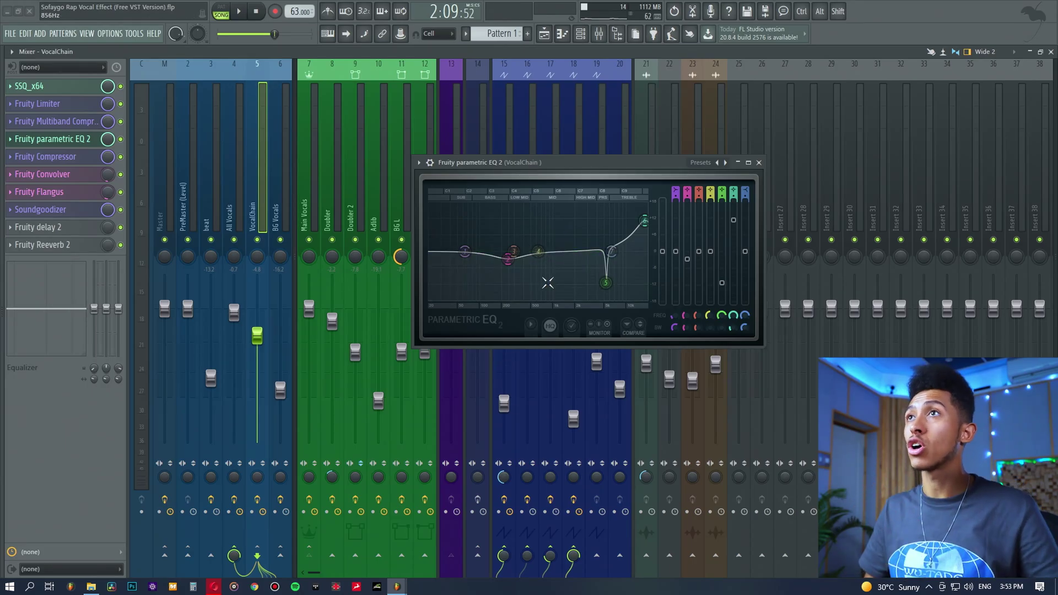
left_click_drag(536, 160, 525, 145)
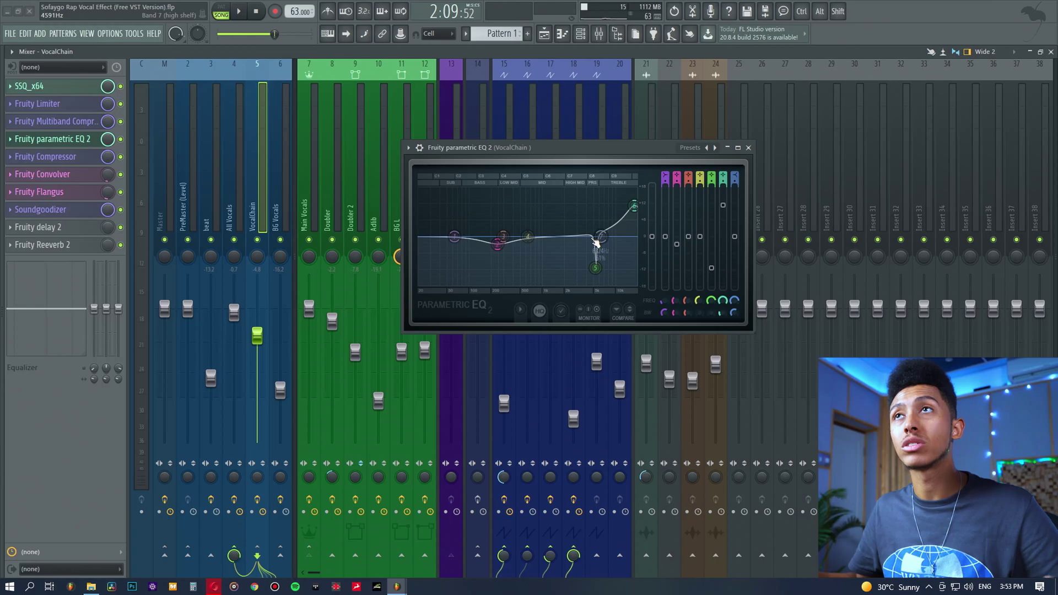
left_click(81, 123)
left_click(82, 124)
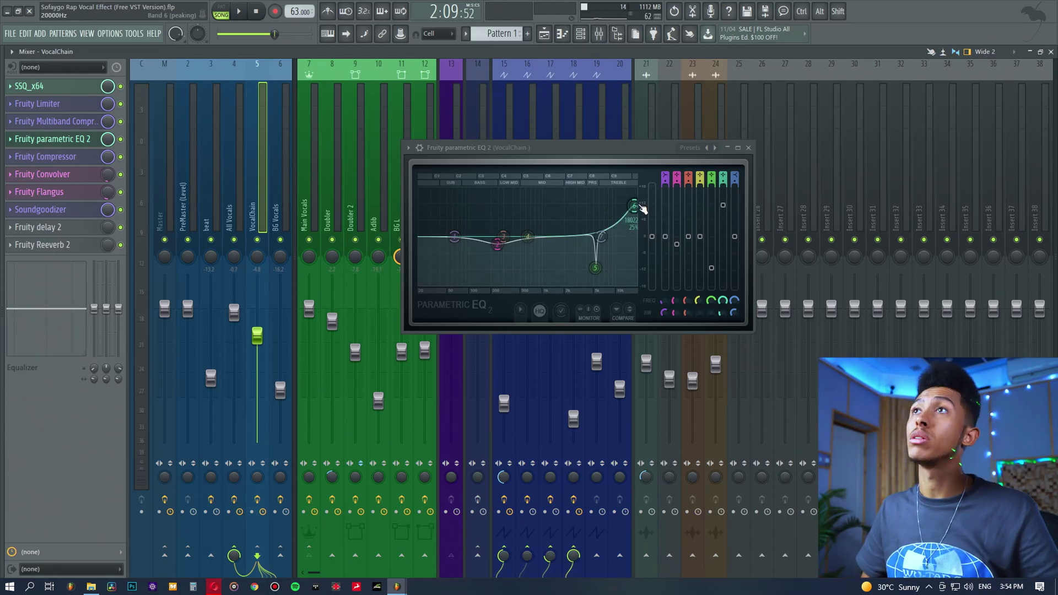
left_click_drag(626, 147, 673, 149)
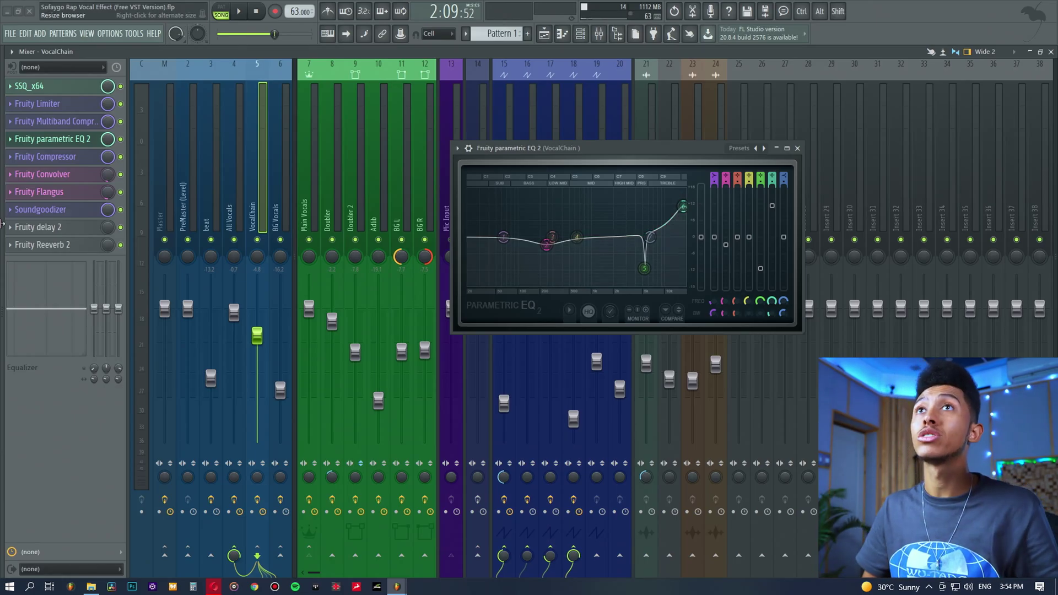
Close the EQ, open the Fruity Compressor on VocalChain, and examine its threshold, ratio, gain, attack, release and type settings
left_click(63, 140)
left_click(64, 158)
left_click_drag(755, 305, 591, 217)
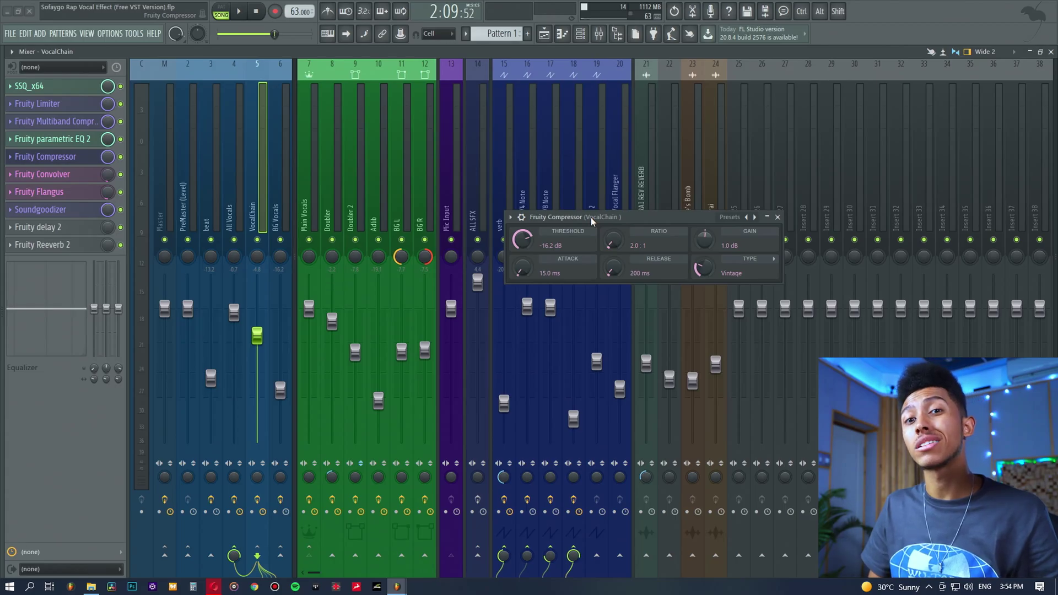
left_click_drag(646, 216, 637, 194)
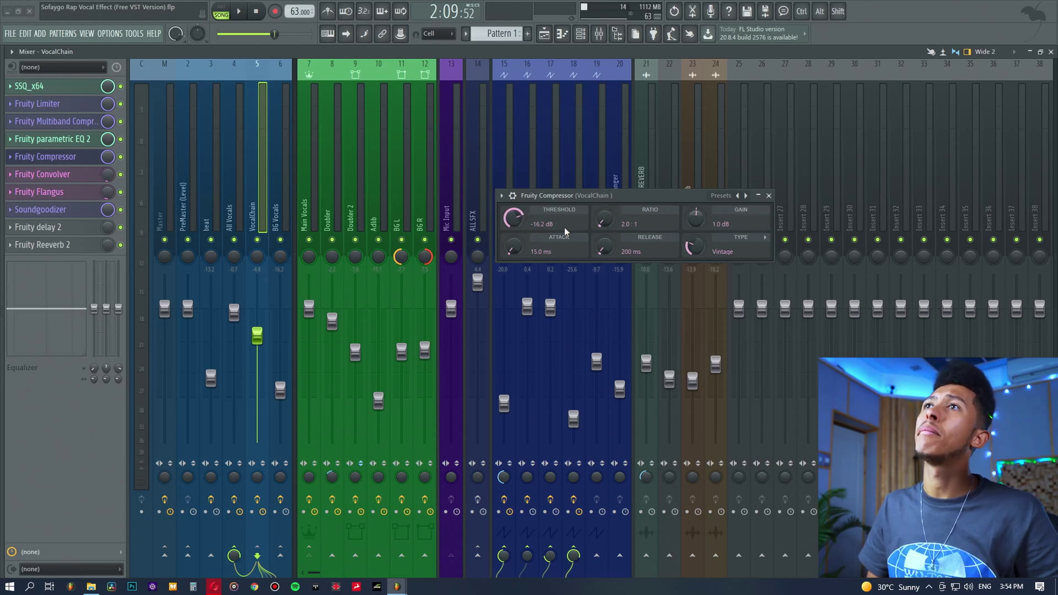
left_click_drag(590, 196, 562, 184)
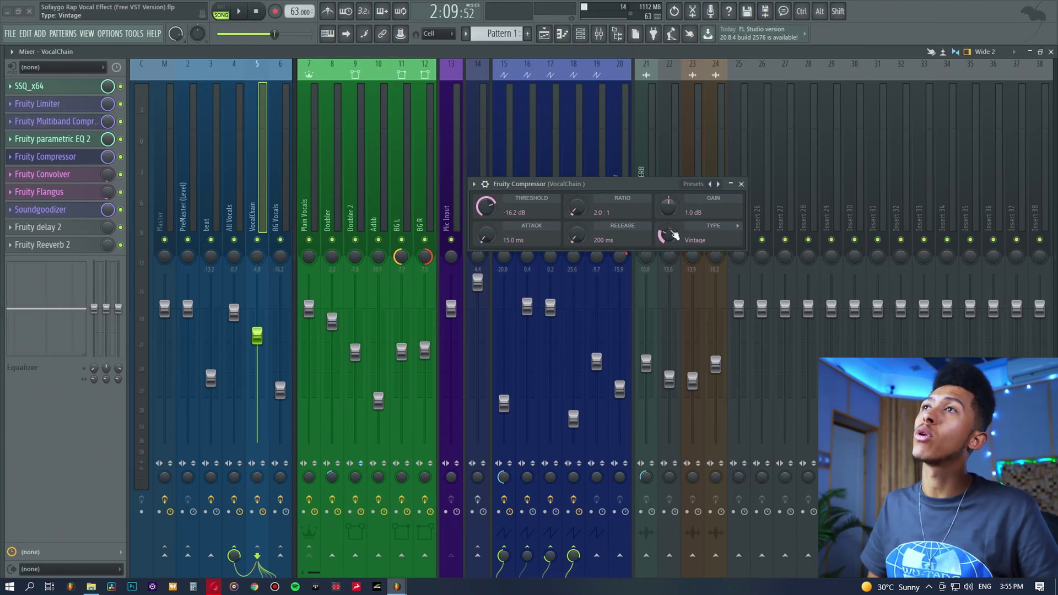
left_click(737, 226)
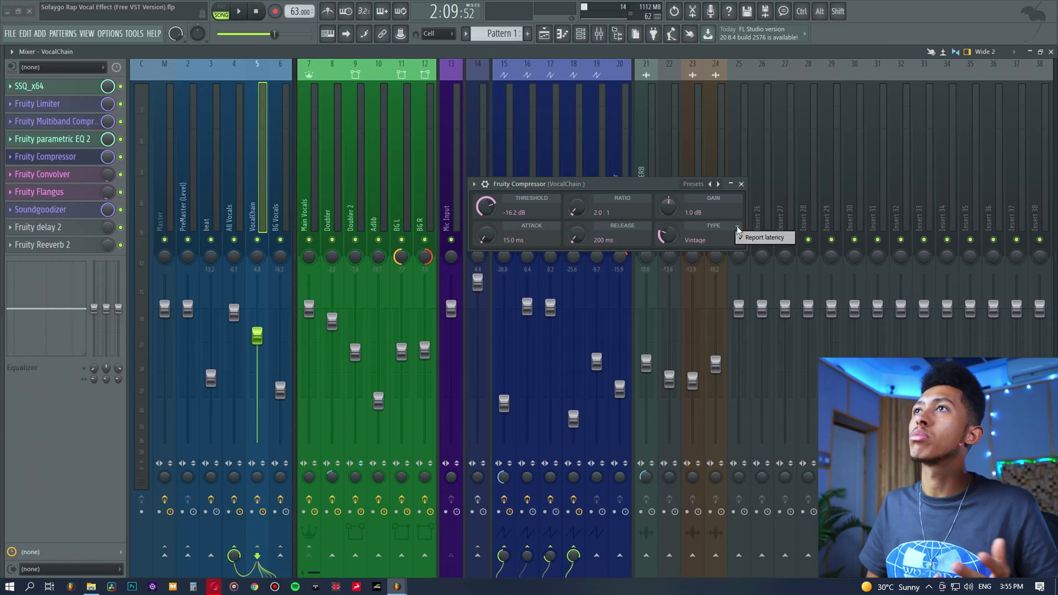
left_click(698, 241)
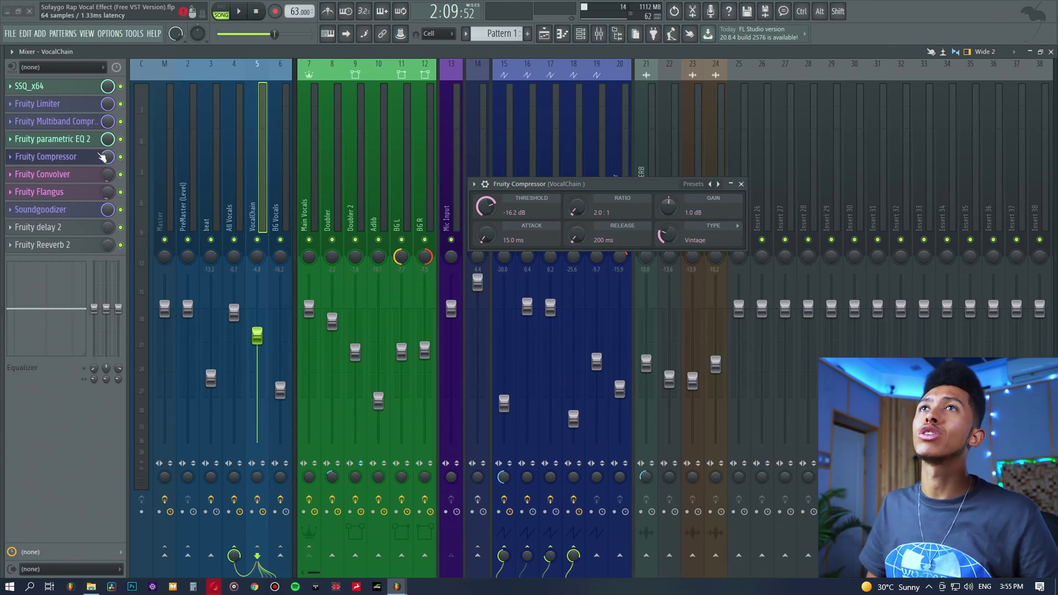
Compare song playback with VocalChain's Fruity Limiter and Fruity Compressor enabled and bypassed, leave both enabled, and close the compressor
key("space")
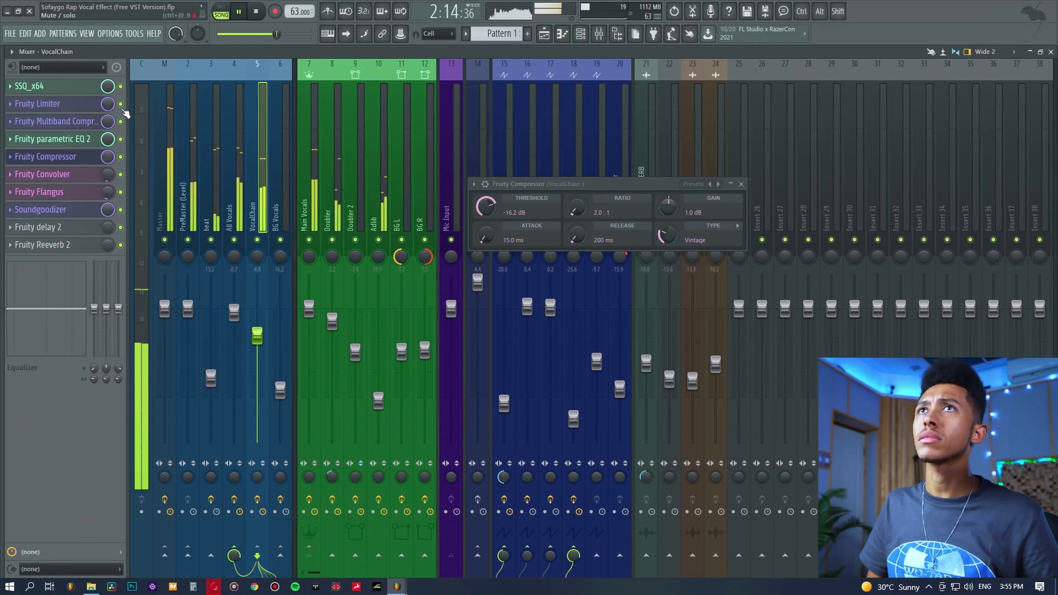
key("space")
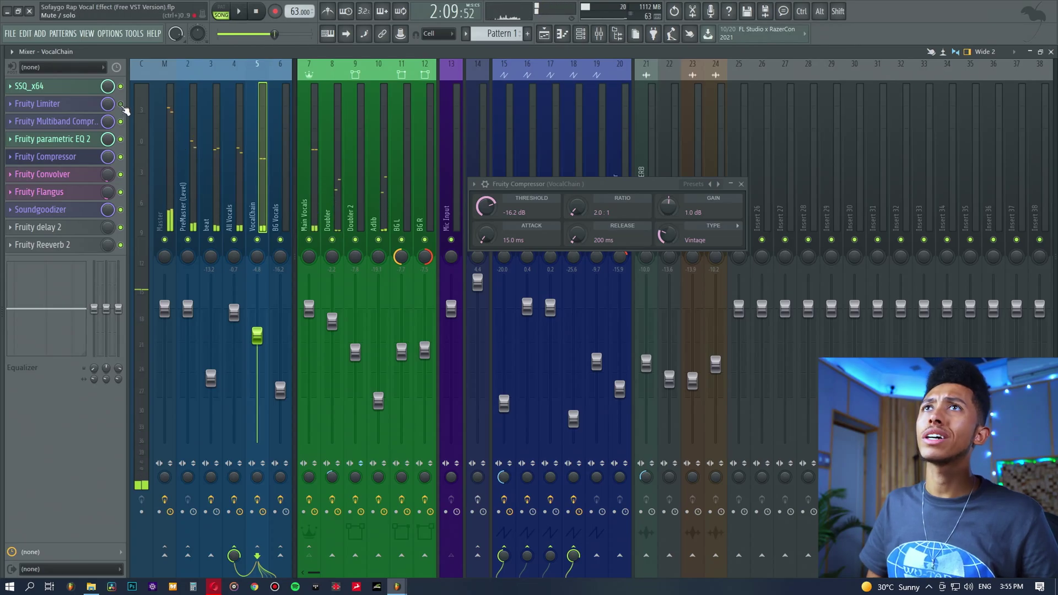
key("space")
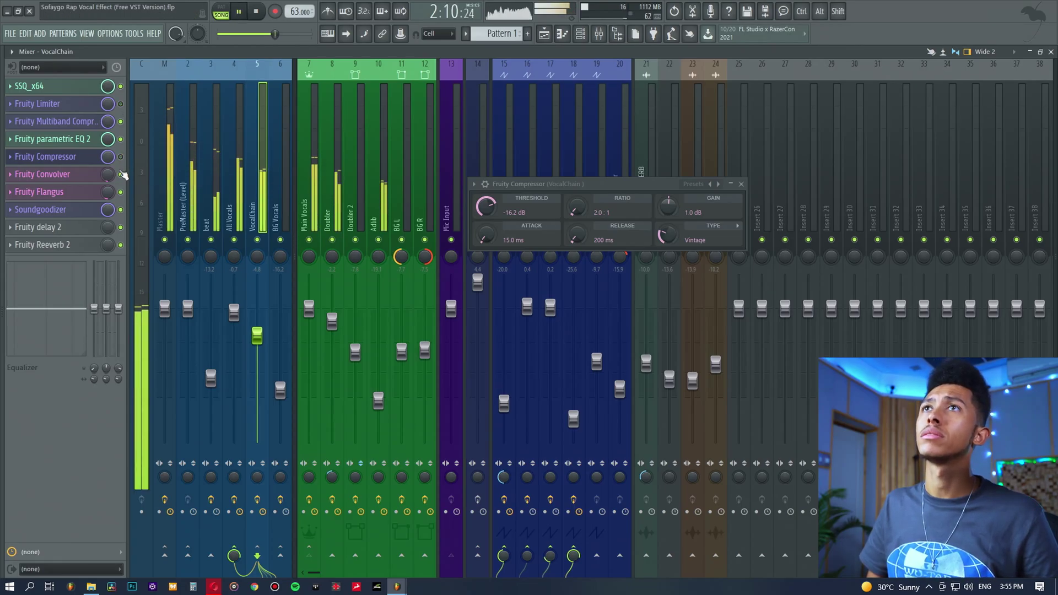
key("space")
left_click(121, 157)
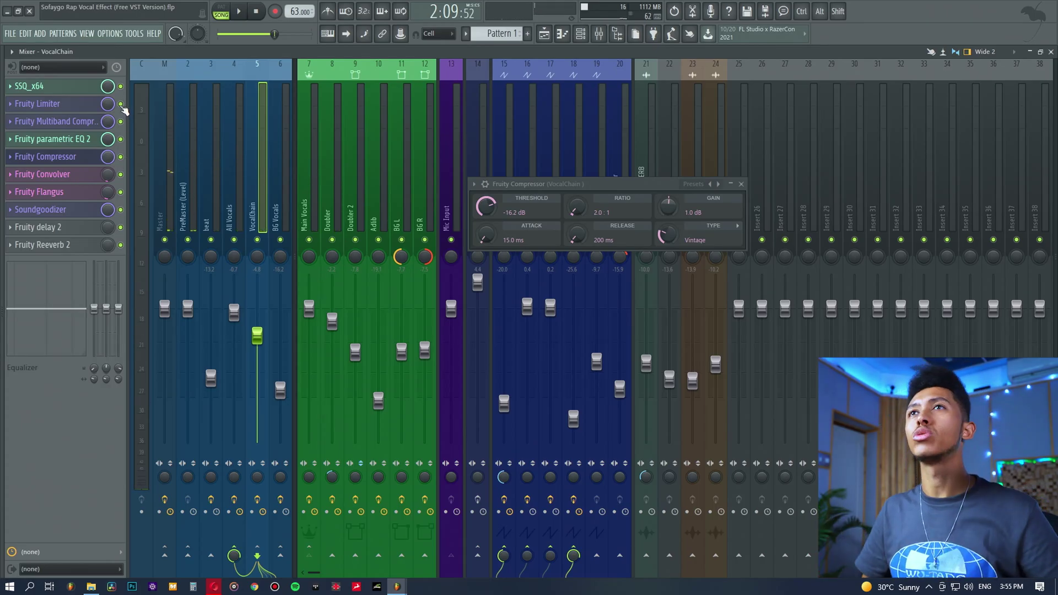
left_click(79, 160)
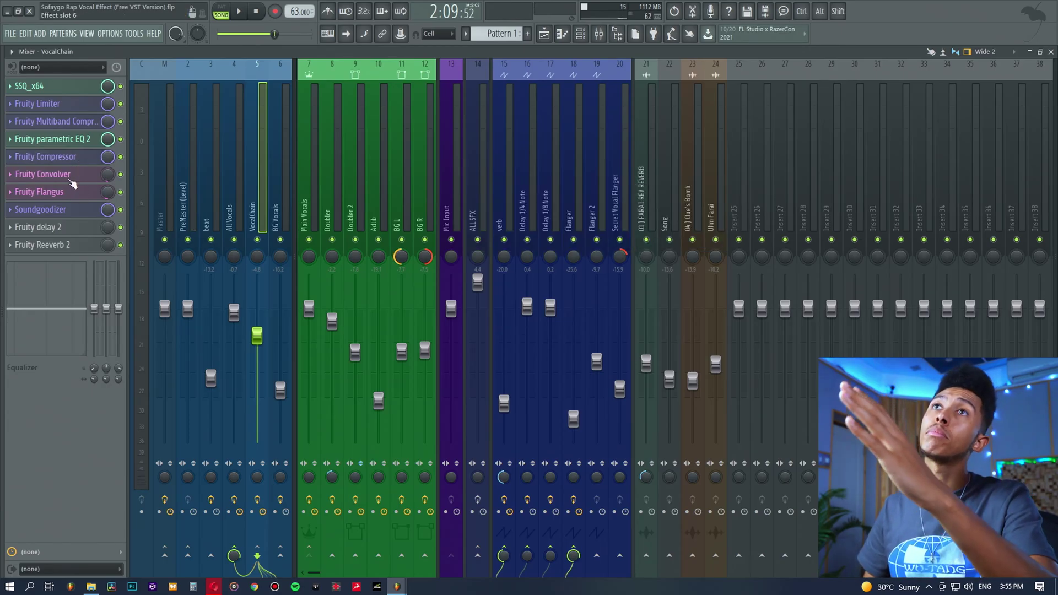
Open the Fruity Convolver and Fruity Flangus on VocalChain and arrange their windows so they do not overlap
left_click(70, 175)
left_click(50, 192)
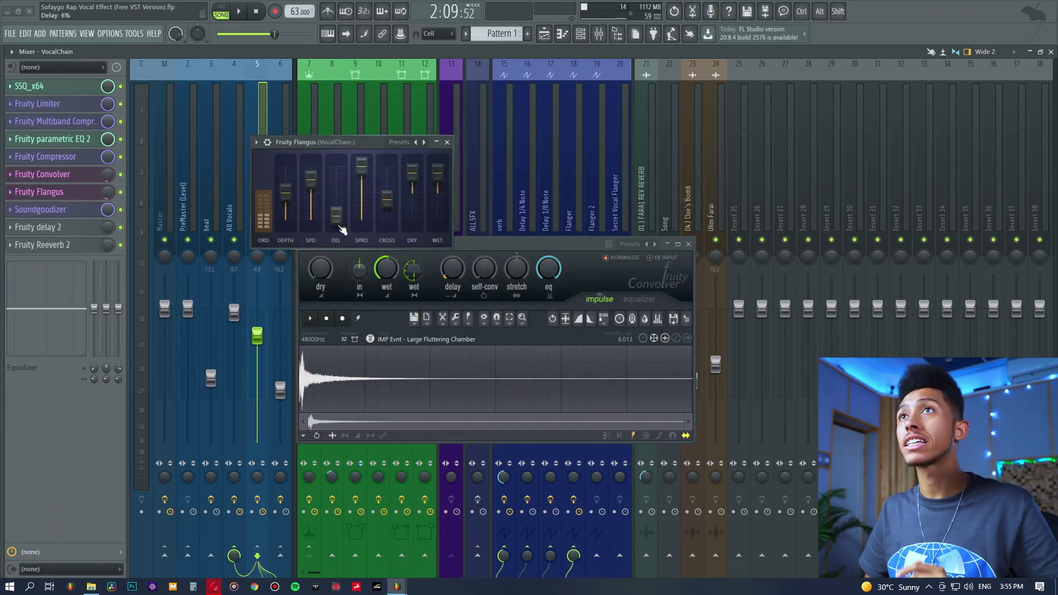
left_click_drag(315, 141, 839, 284)
left_click_drag(519, 243, 521, 188)
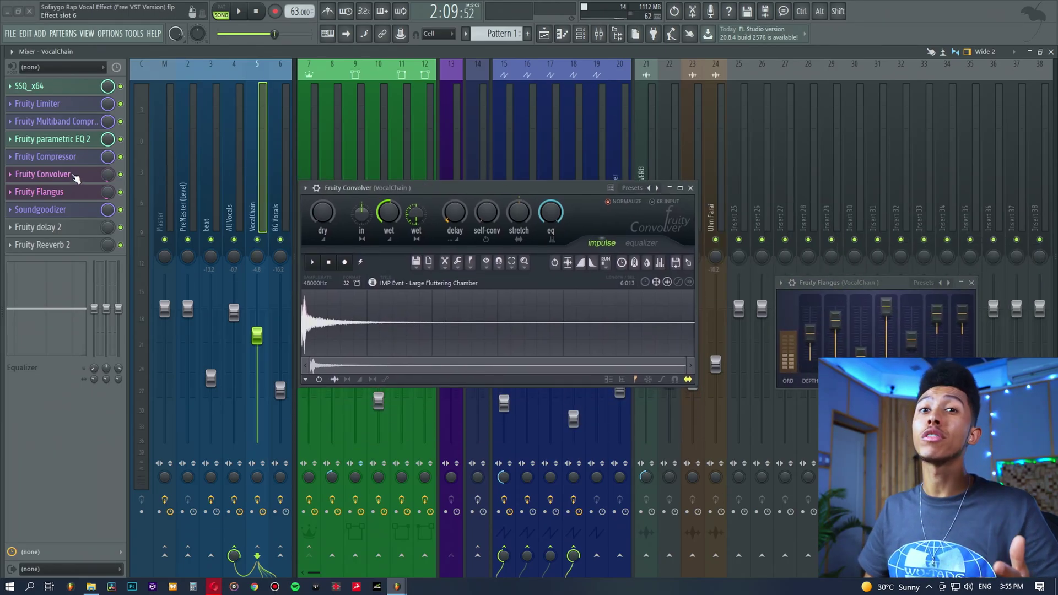
Try a higher mix level for the Fruity Convolver on VocalChain during song playback, and undo the mix level change
right_click(108, 175)
left_click(152, 296)
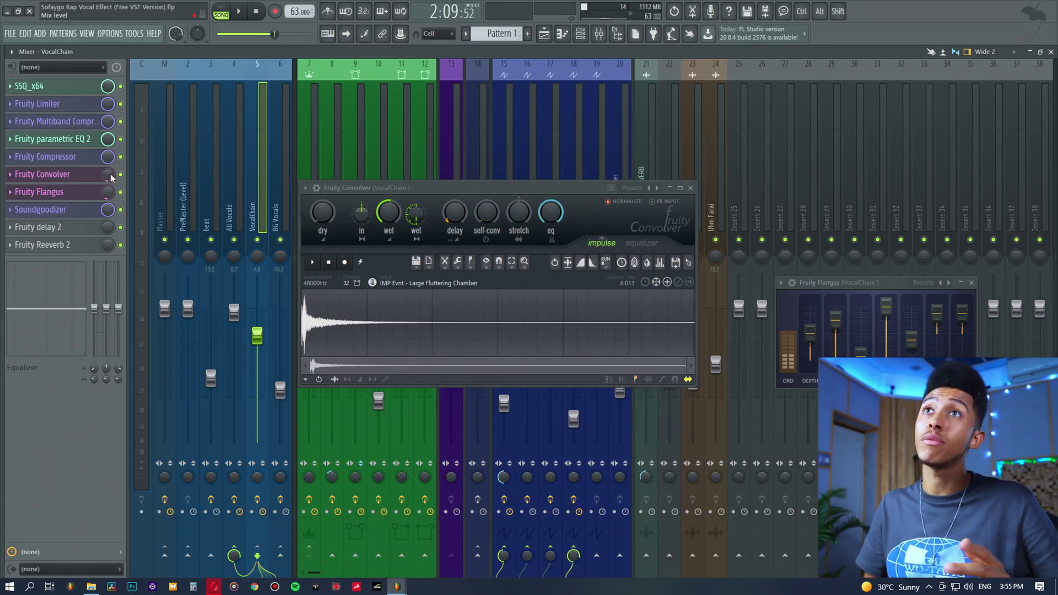
key("space")
left_click_drag(109, 175, 109, 170)
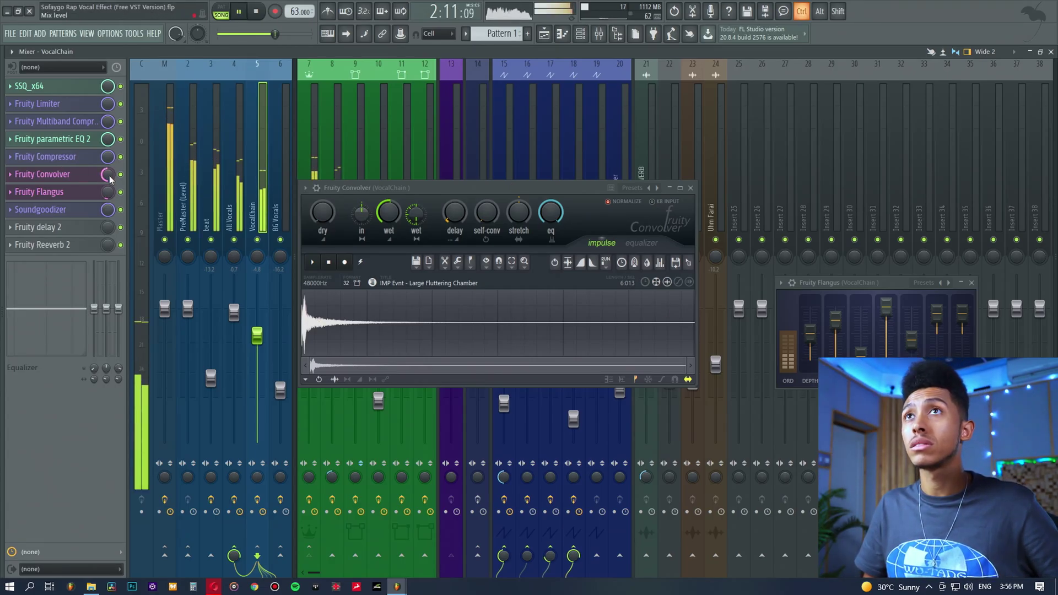
key("space")
key("ctrl+z")
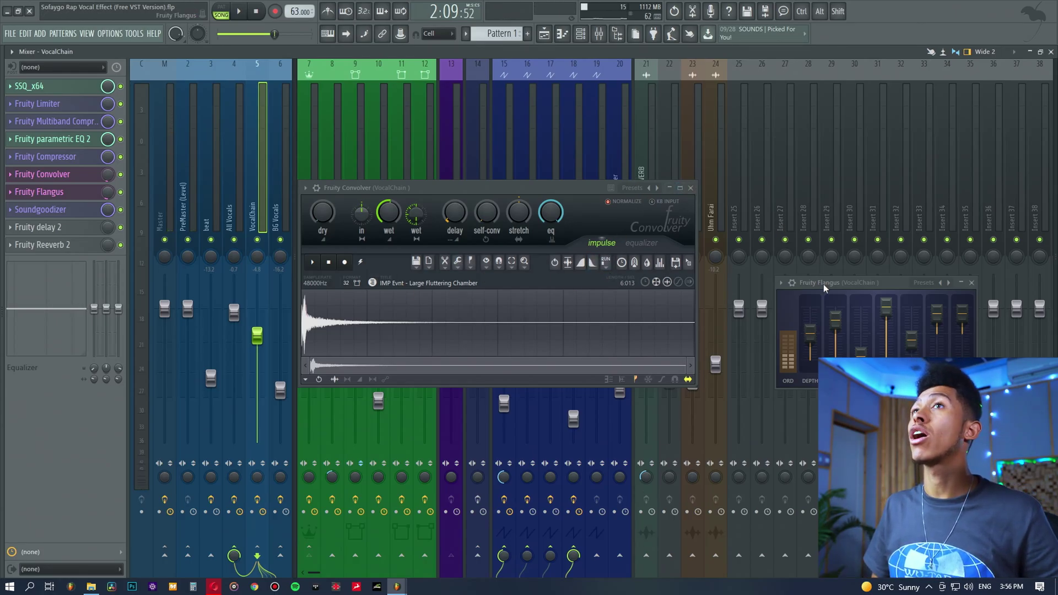
Move the Fruity Flangus beside the Convolver to examine its sliders, and close both effect windows
left_click_drag(823, 283, 754, 222)
left_click(54, 199)
left_click(55, 198)
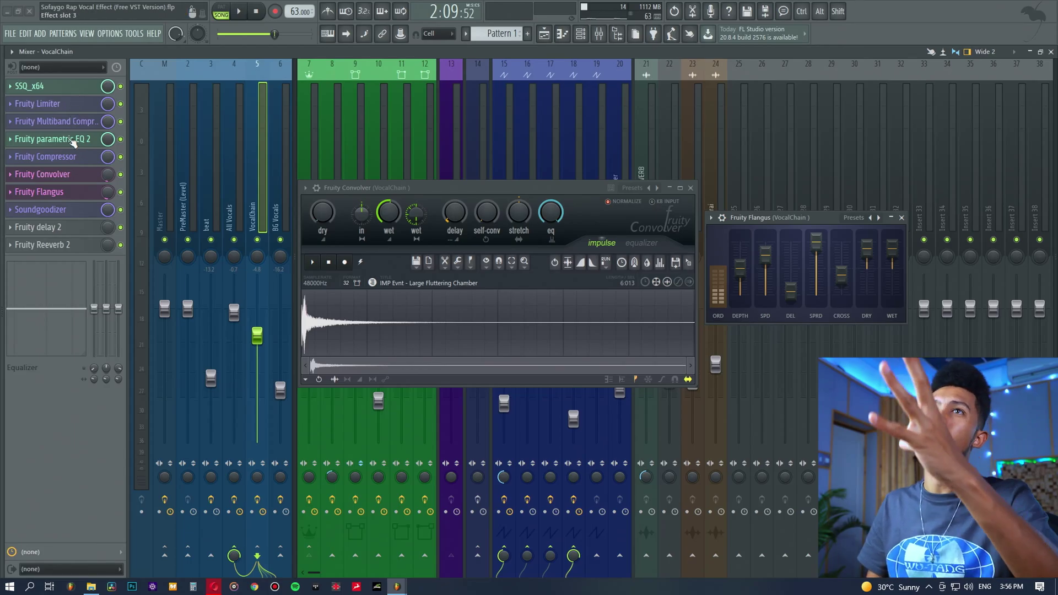
left_click(77, 192)
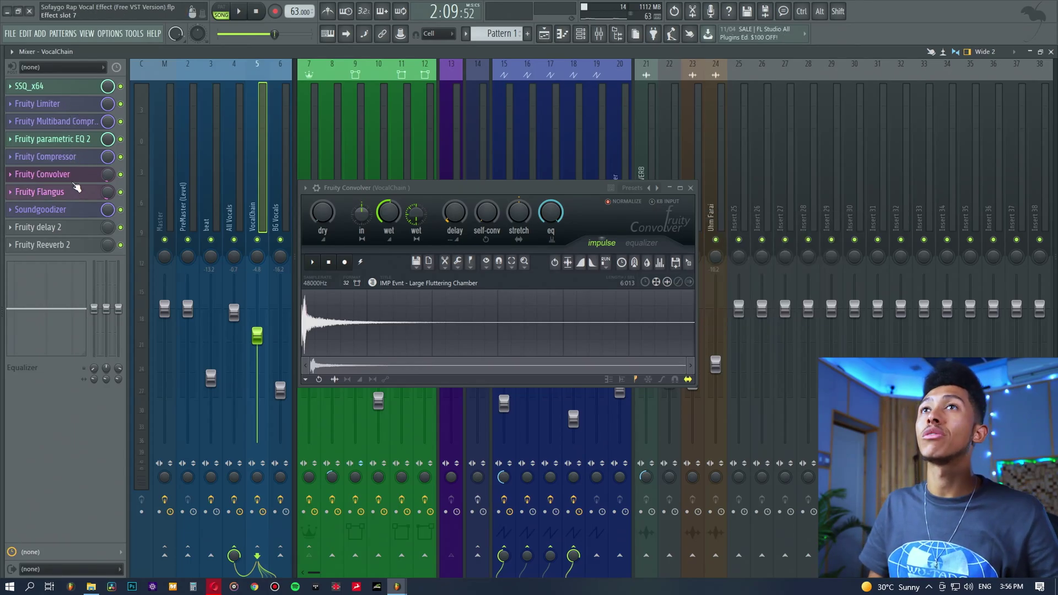
left_click(70, 173)
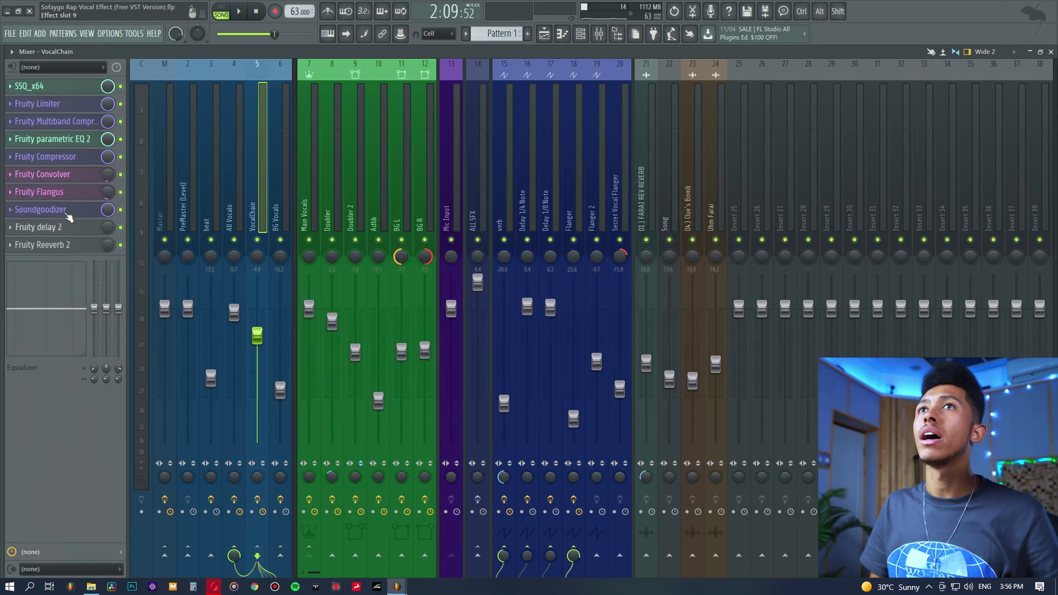
Open the Soundgoodizer on VocalChain, examine its amount and selected mode, and close it
left_click(66, 210)
left_click_drag(590, 323, 563, 183)
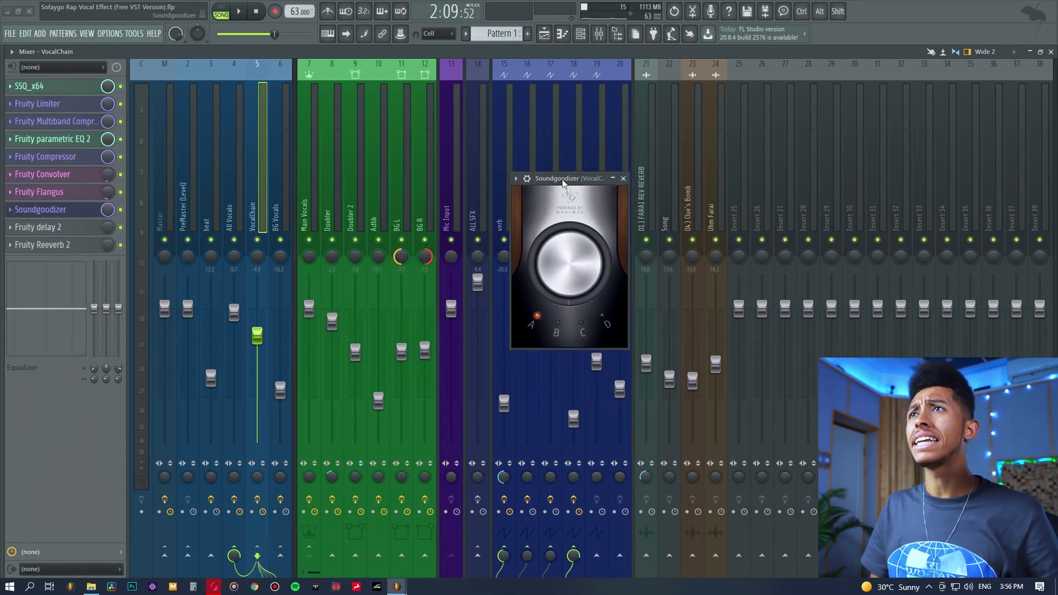
left_click_drag(562, 183, 496, 166)
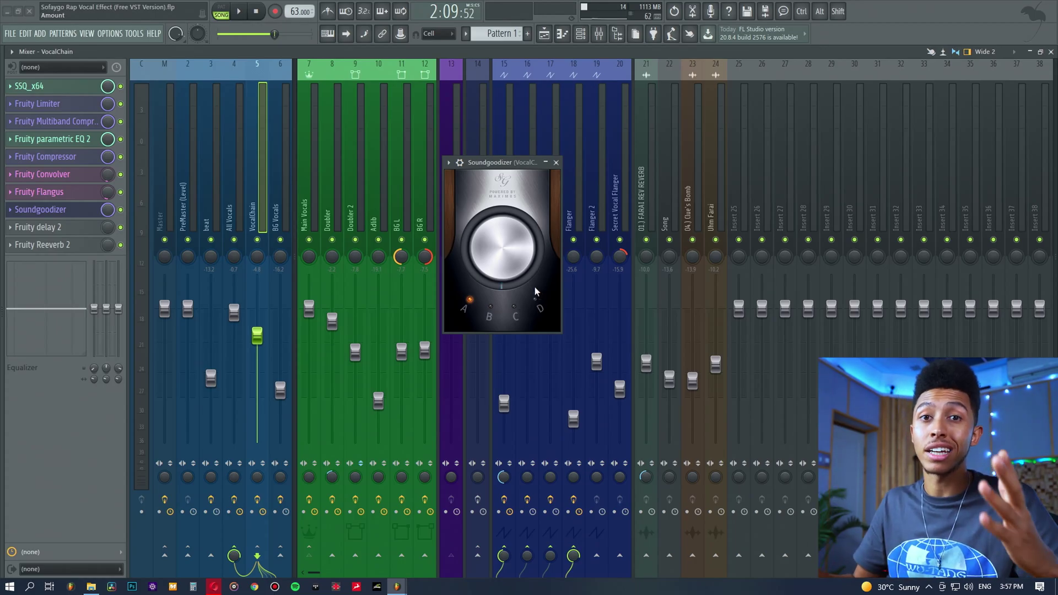
left_click(62, 209)
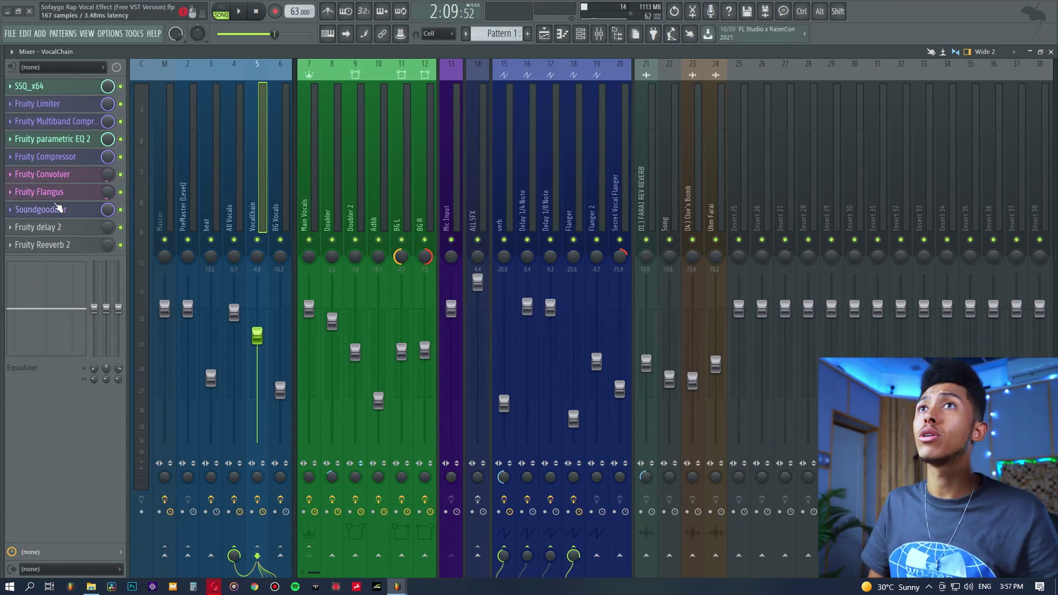
Open Fruity delay 2 and Fruity Reeverb 2 on VocalChain and bring up the playlist's VERB + DELAY automation alongside them
left_click(62, 227)
left_click(63, 244)
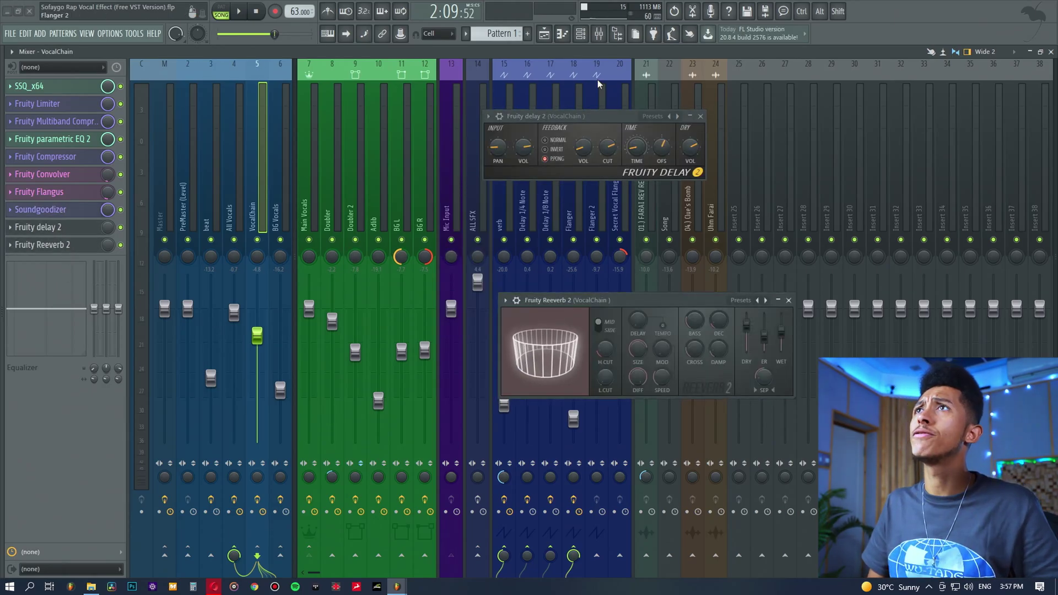
left_click(544, 34)
left_click_drag(566, 117, 588, 189)
left_click_drag(562, 70, 696, 65)
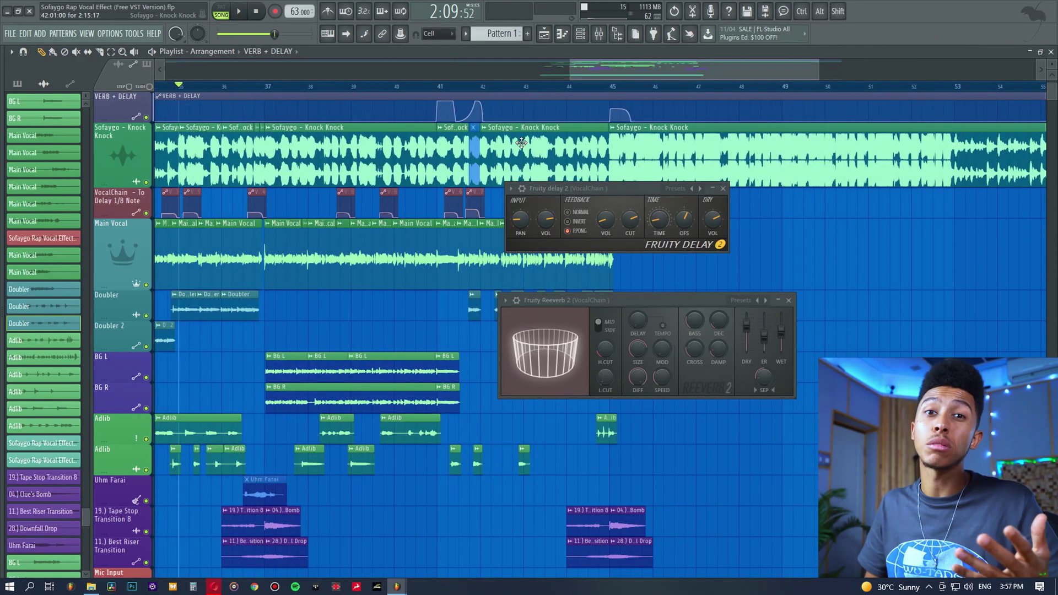
Play the song from bar 40 to hear the reverb and delay automation, return to the mixer, and stop playback
left_click(394, 86)
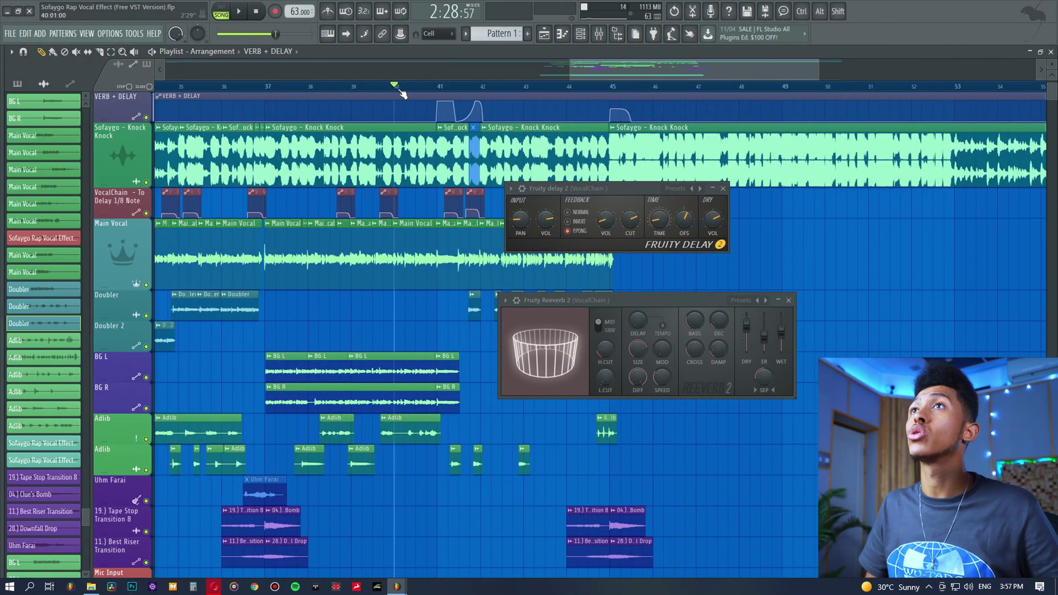
key("space")
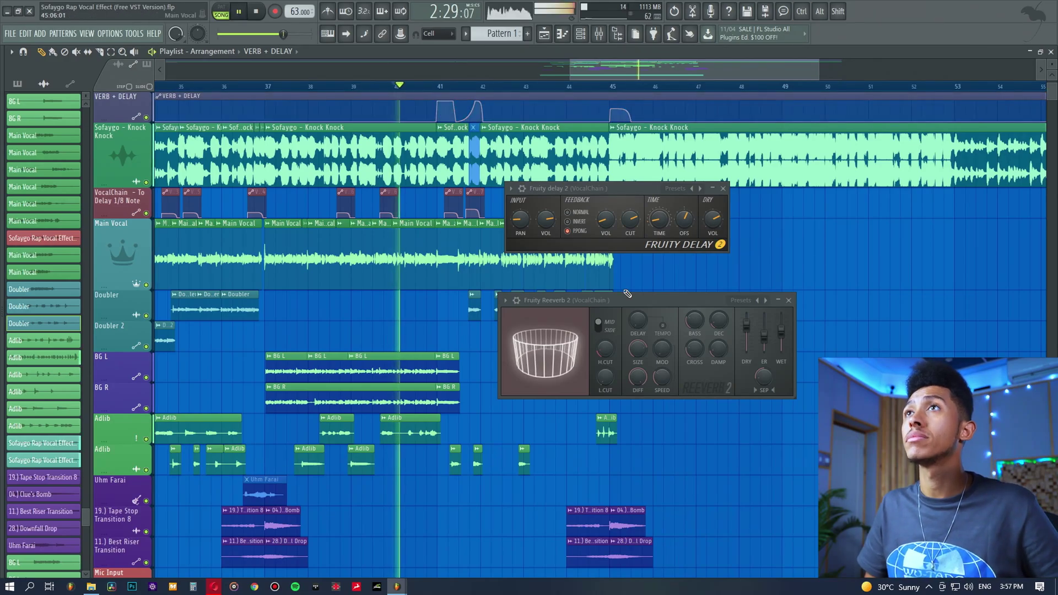
left_click(602, 34)
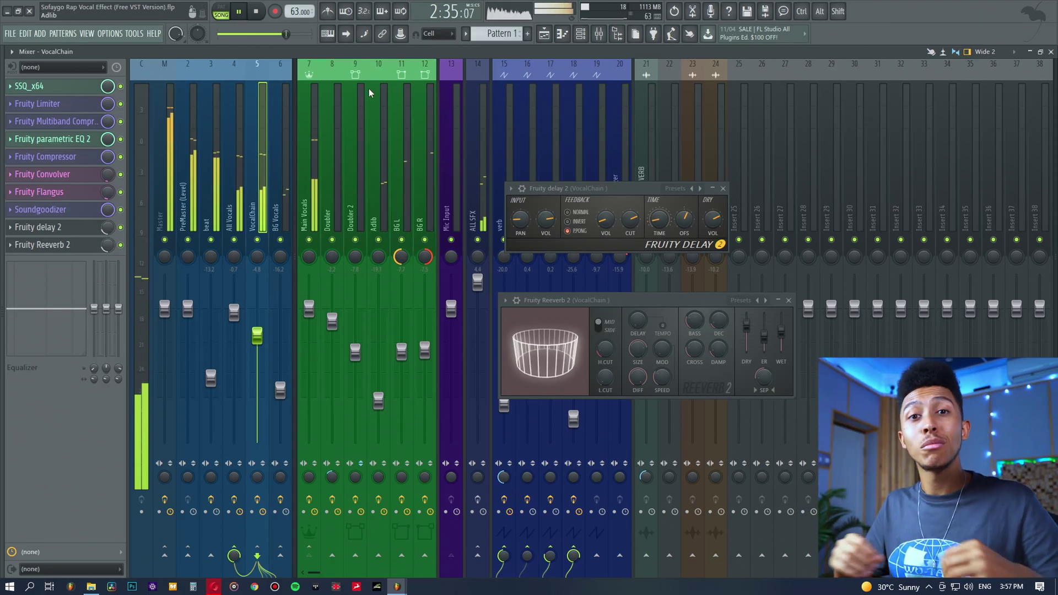
key("space")
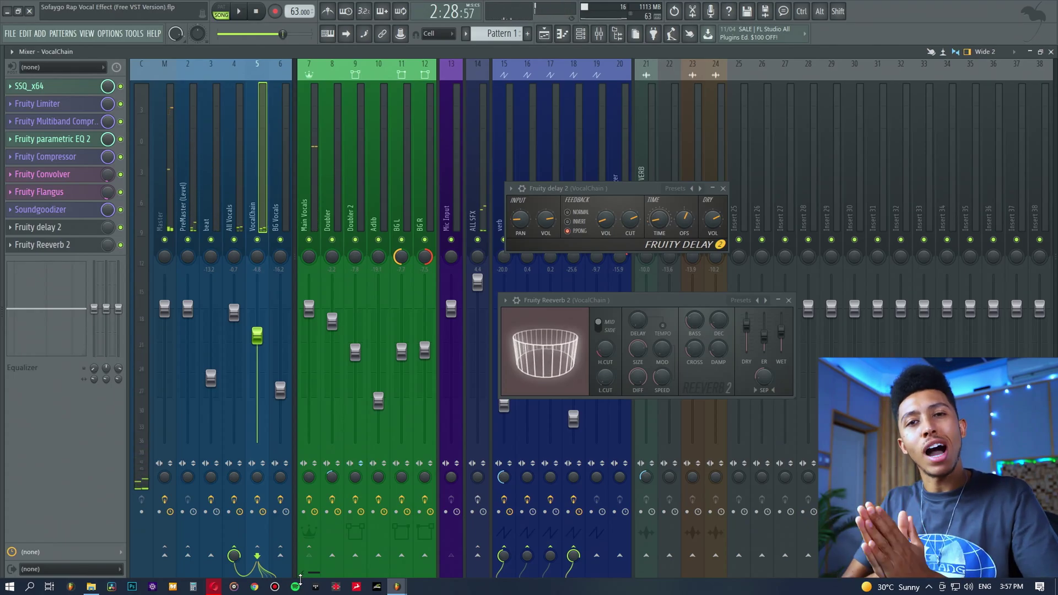
Examine Fruity delay 2 and Fruity Reeverb 2 on VocalChain once more, and close both effect windows
left_click(68, 245)
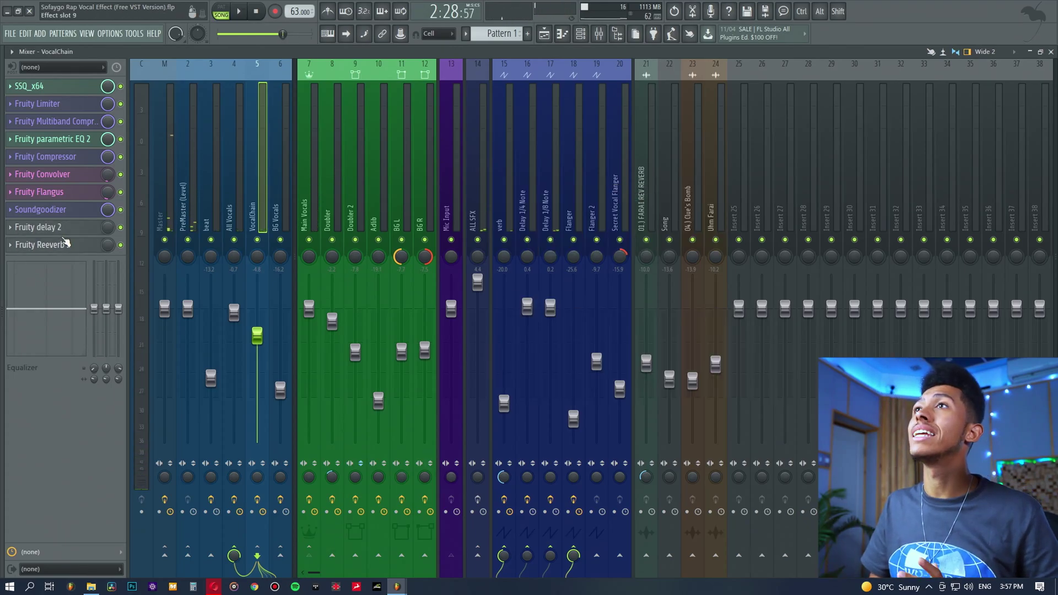
left_click(70, 245)
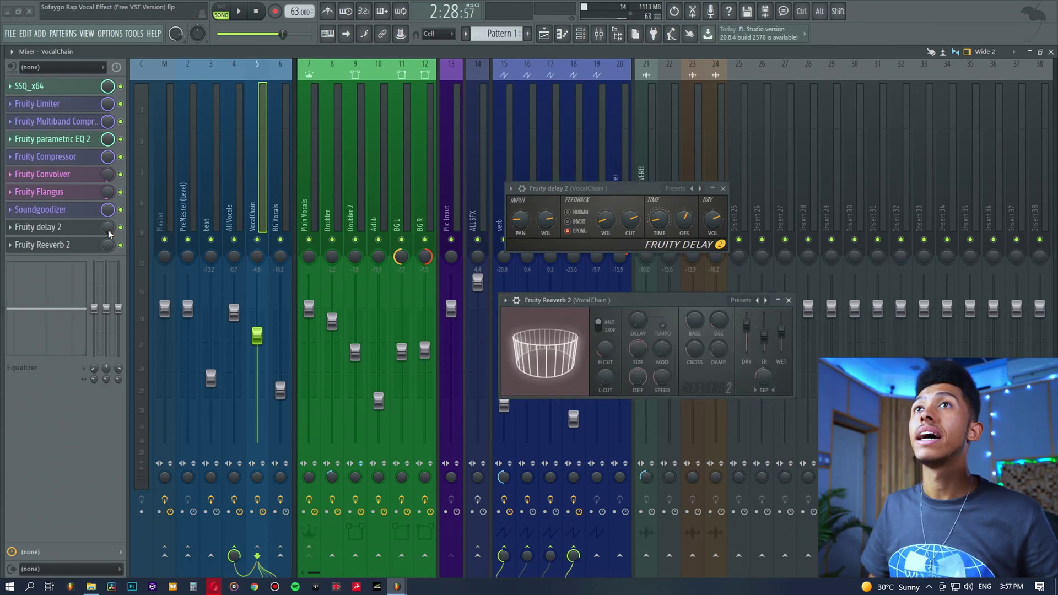
left_click(48, 227)
left_click(56, 245)
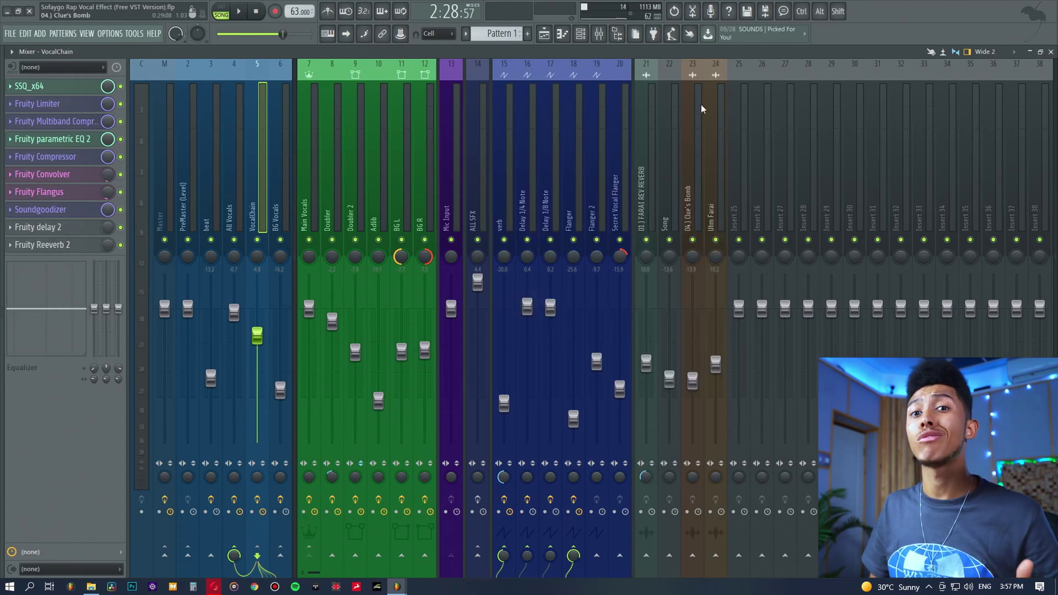
Open the Fruity Limiter on the Master track, raise its gain to 10.2 dB, and close the limiter
left_click(157, 187)
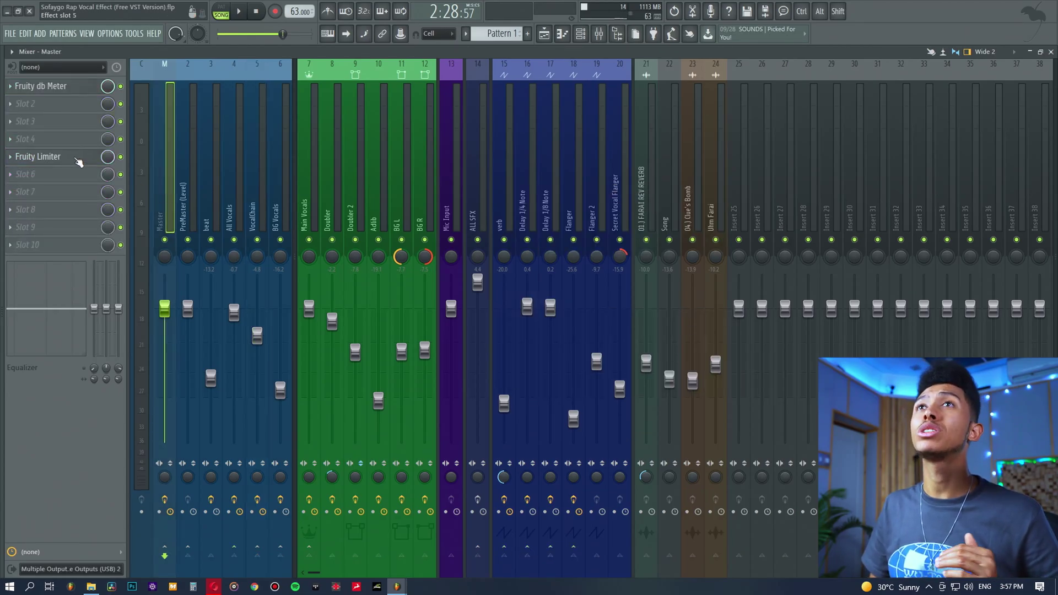
left_click(79, 160)
left_click_drag(1033, 163, 451, 205)
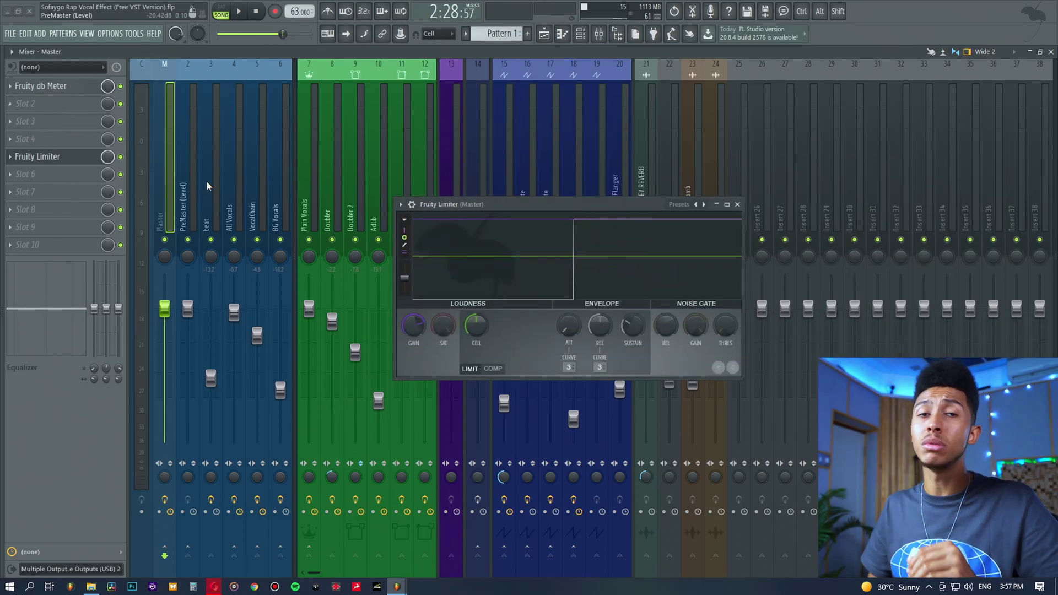
left_click_drag(501, 204, 442, 189)
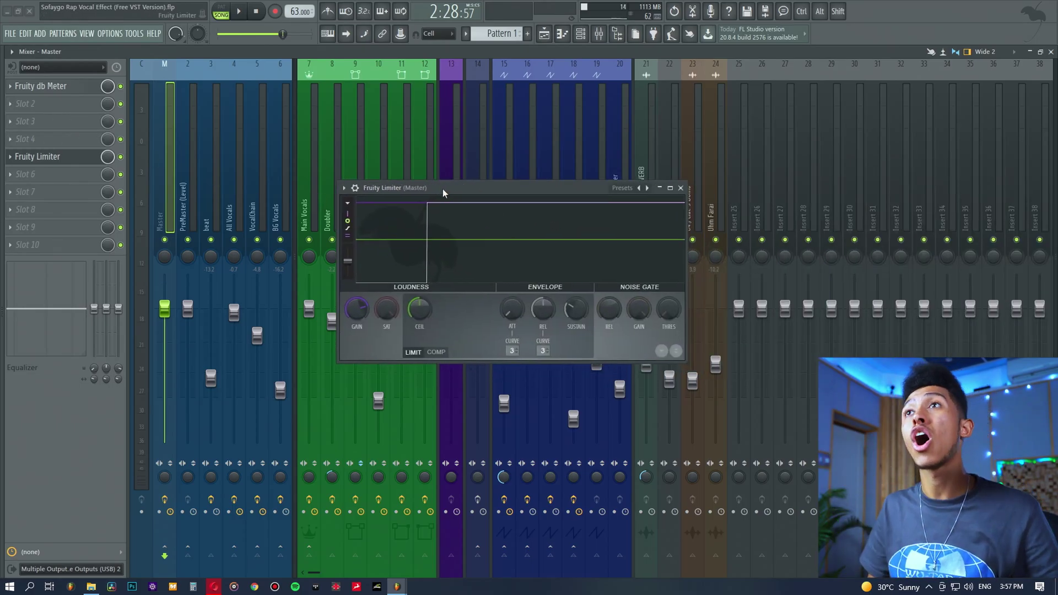
scroll(362, 307, "up", 5)
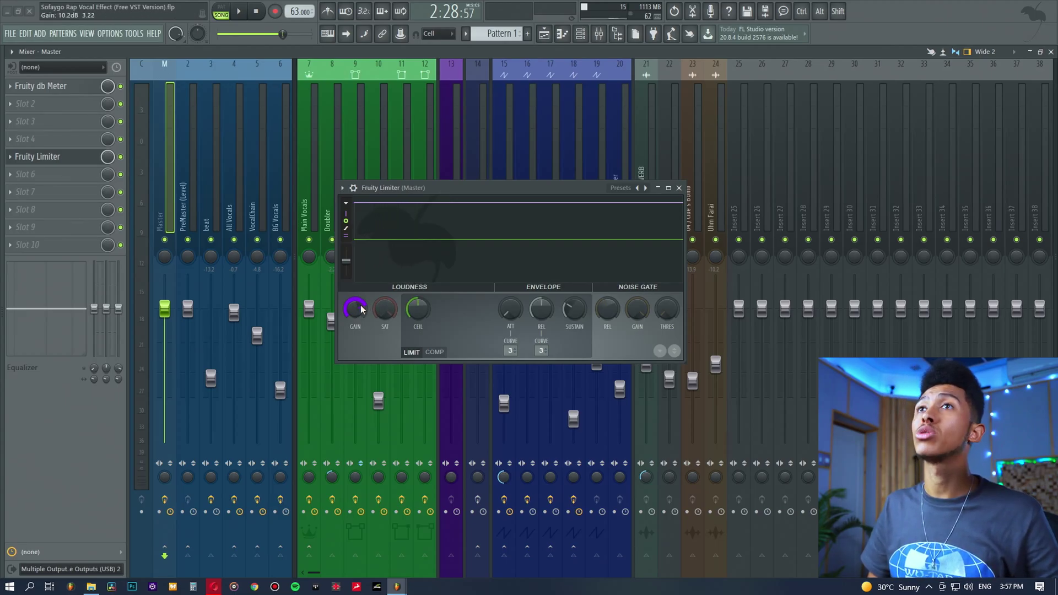
left_click(67, 158)
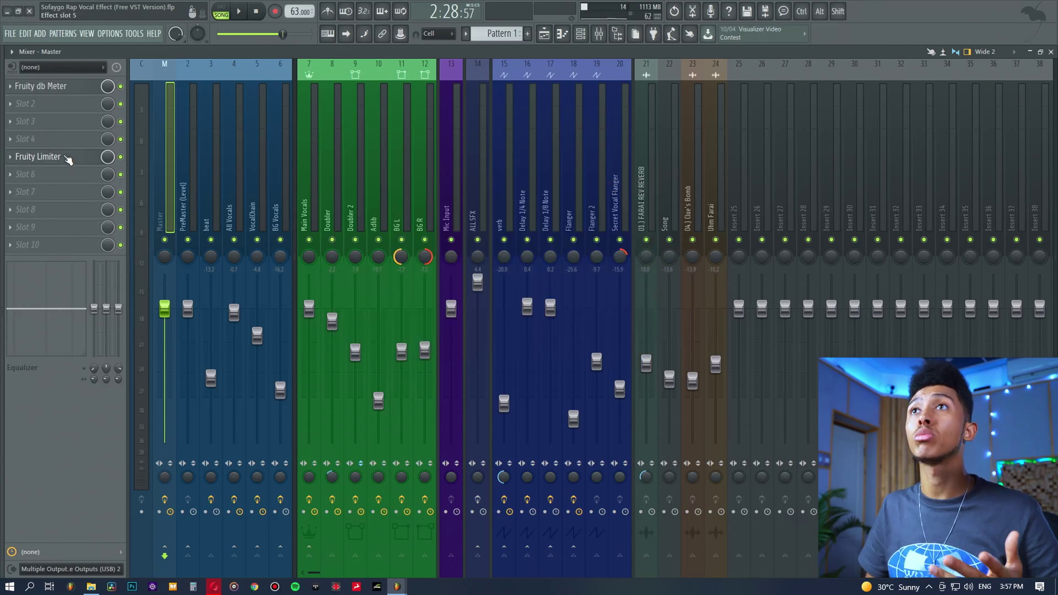
Solo Doubler 2 in the playlist, play it from just before bar 33, and return to the mixer
left_click(544, 34)
scroll(538, 170, "down", 2)
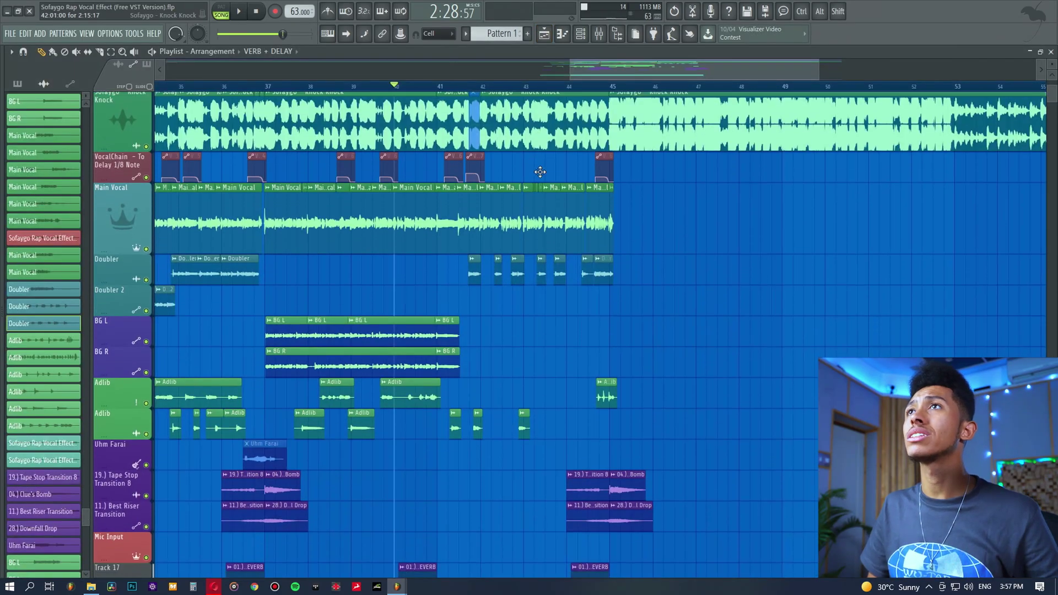
left_click_drag(678, 67, 558, 67)
left_click(500, 86)
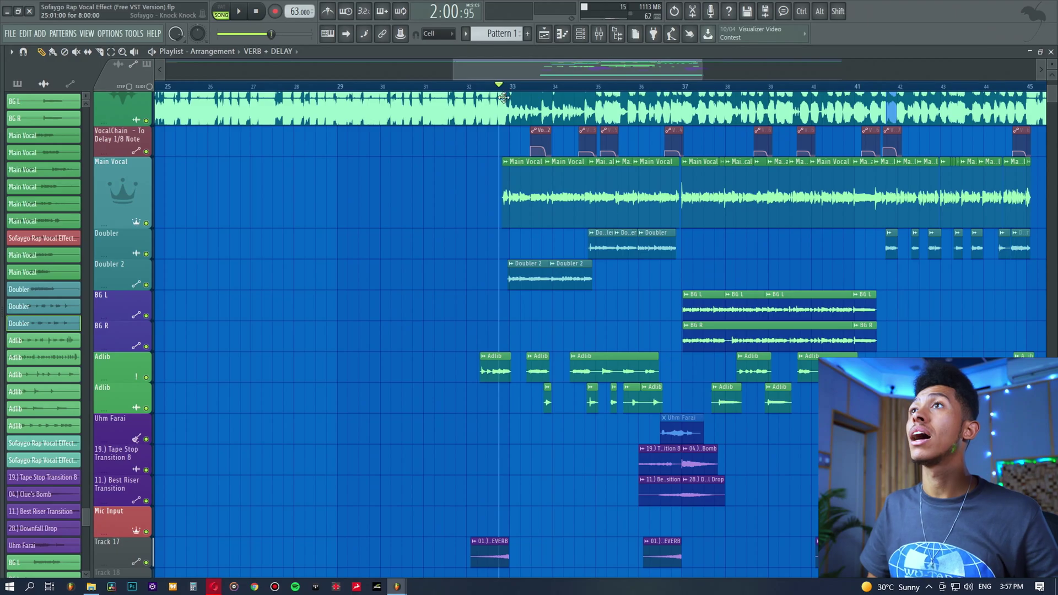
right_click(146, 285)
key("space")
left_click(599, 34)
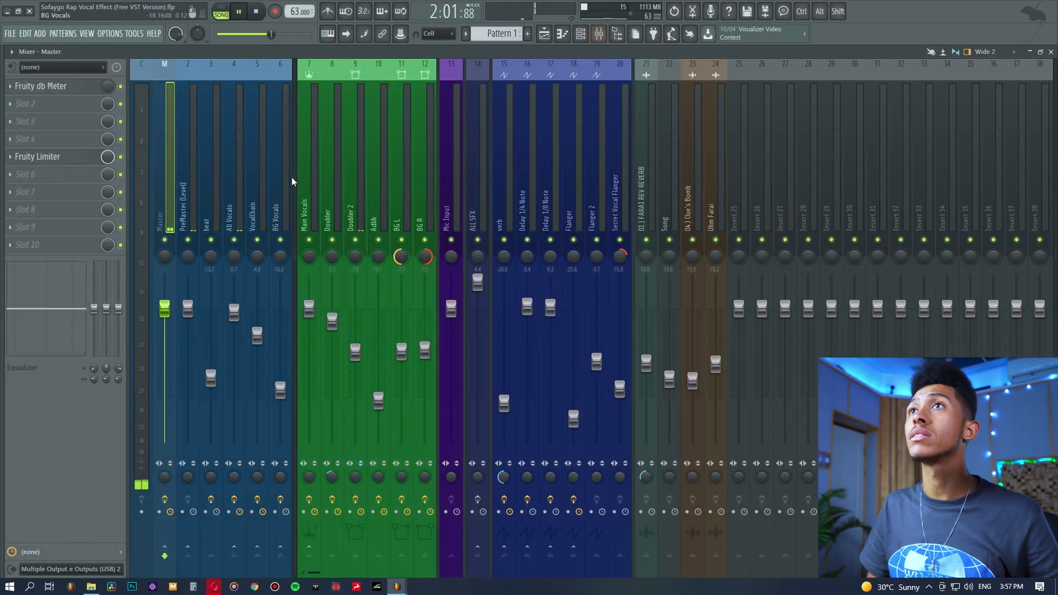
Examine the Fruity Flangus on Doubler 2, stop playback, and leave the effect window open
left_click(72, 124)
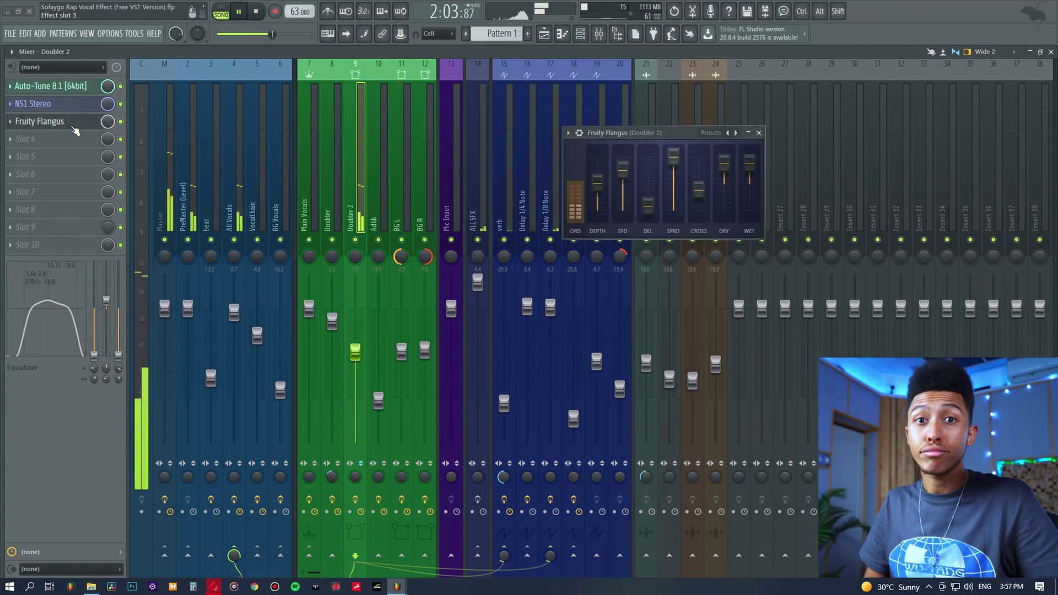
left_click(73, 127)
key("space")
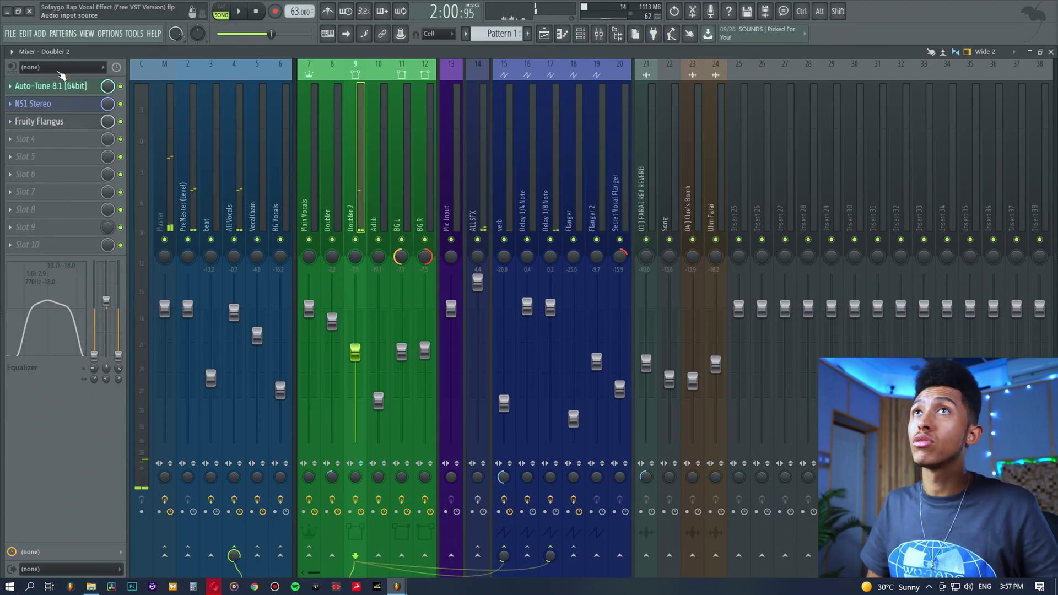
left_click(61, 125)
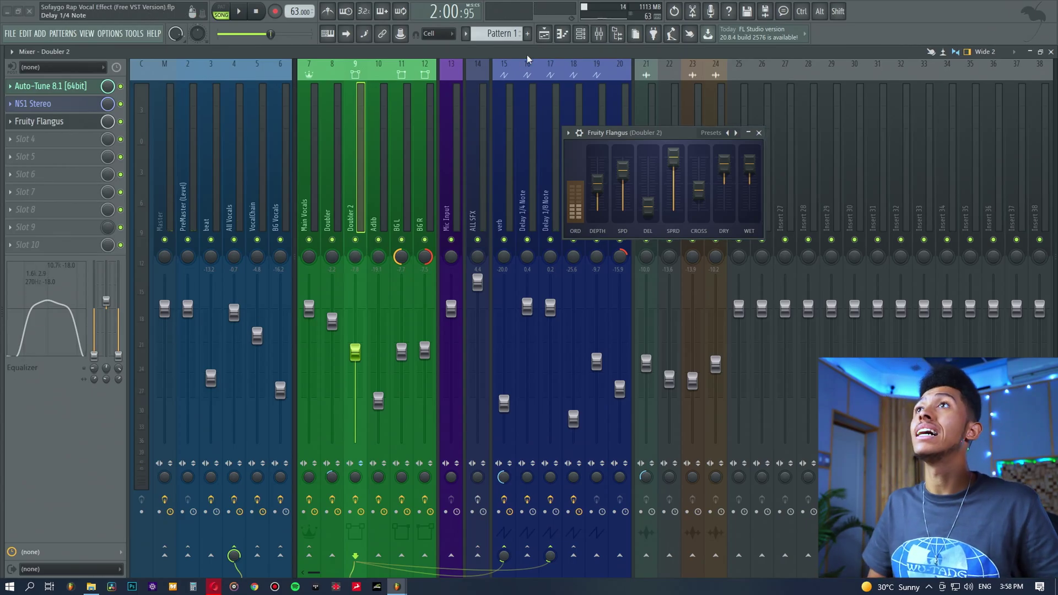
Unmute Main Vocal in the playlist, audition it together with Doubler 2, and move the Flangus window clear of the vocal clips
left_click(544, 34)
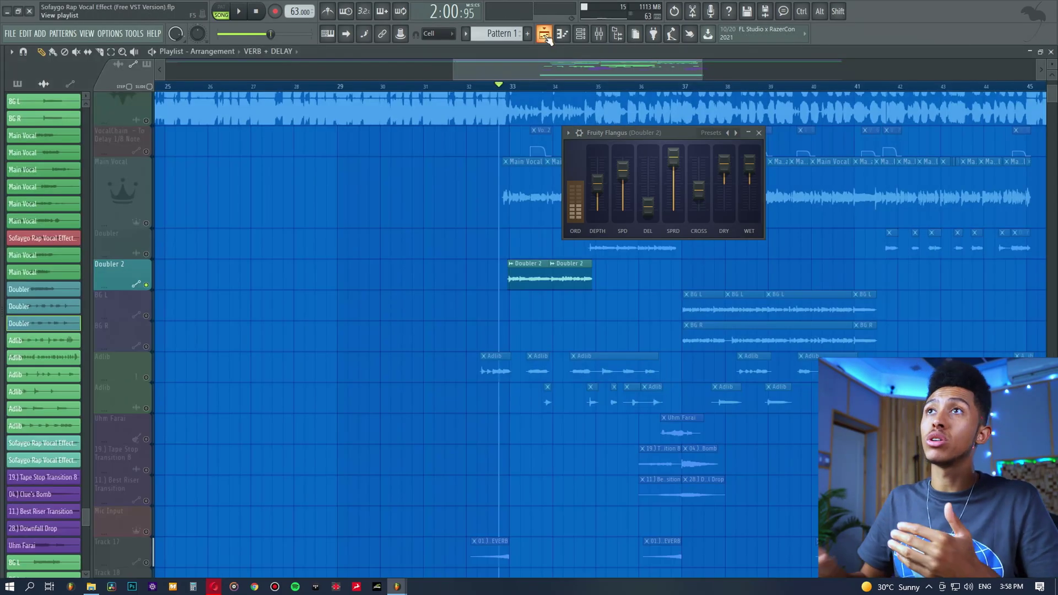
left_click(146, 223)
key("space")
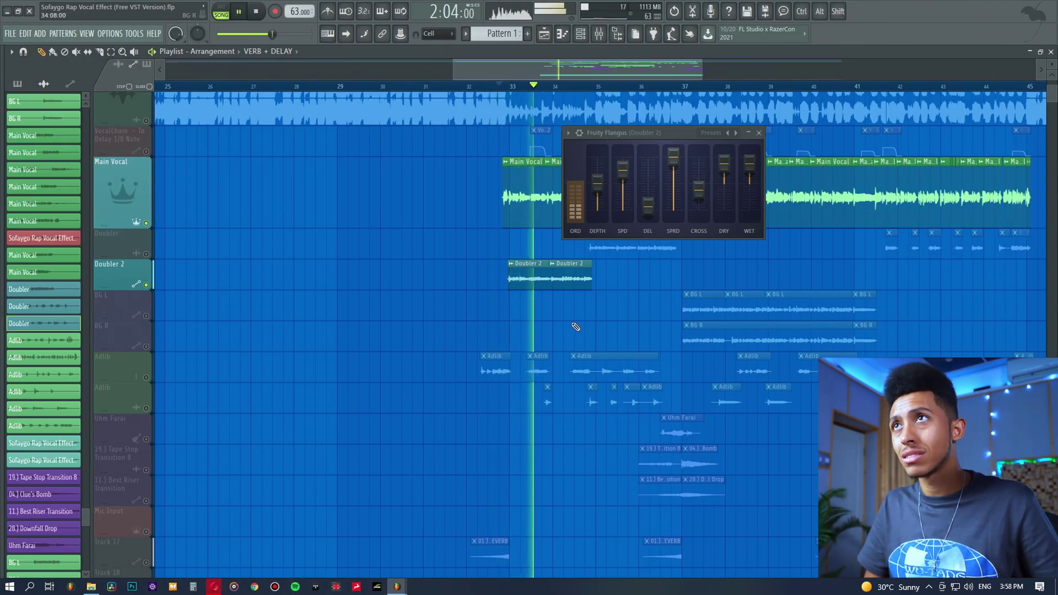
key("space")
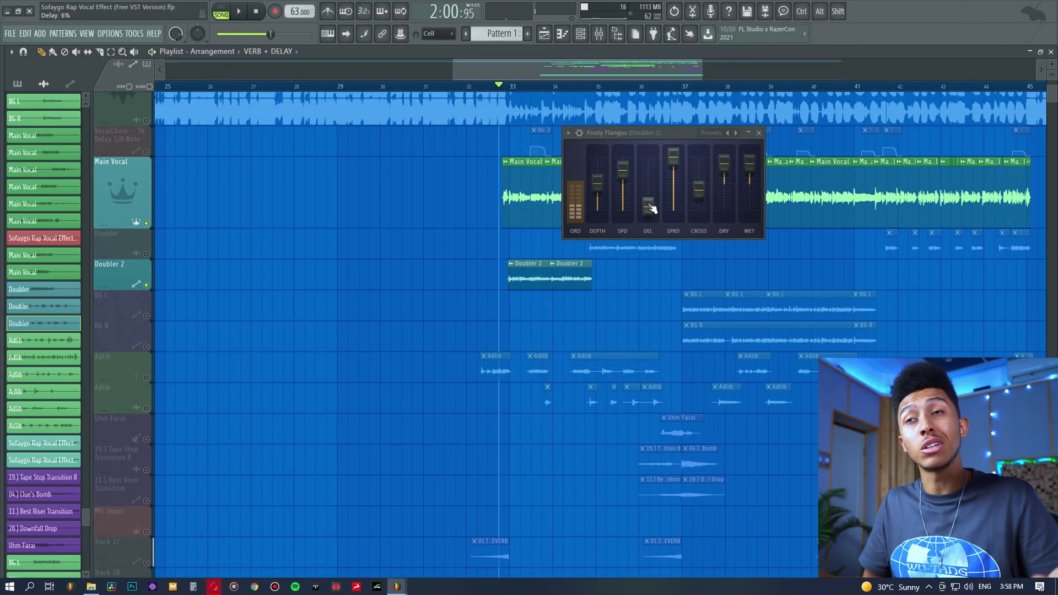
left_click_drag(644, 135, 859, 186)
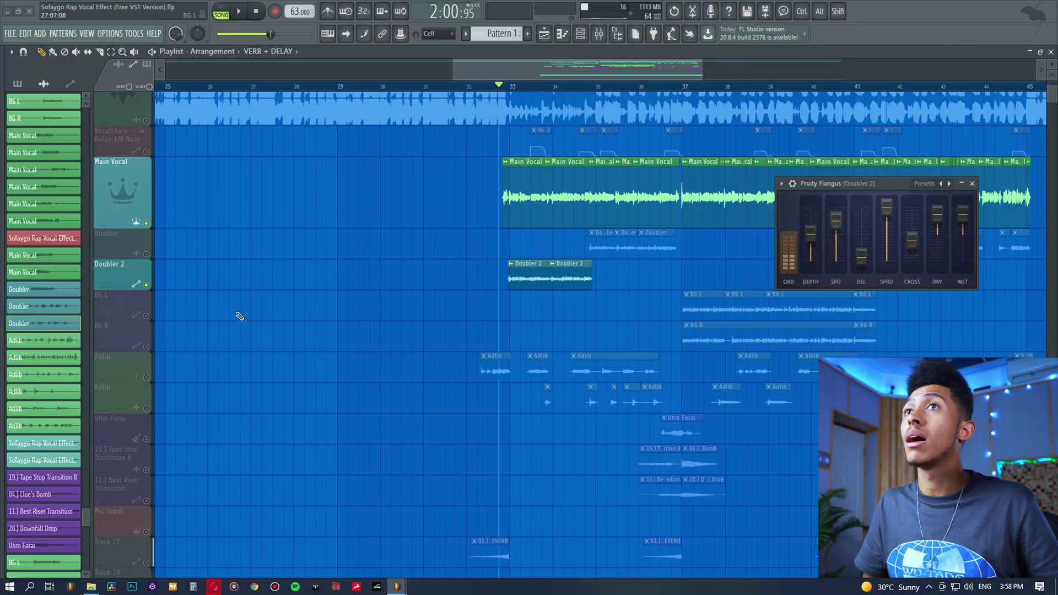
Solo the Doubler track, play it from just before bar 35, stop playback, and select Doubler in the mixer
left_click(138, 245)
left_click(583, 87)
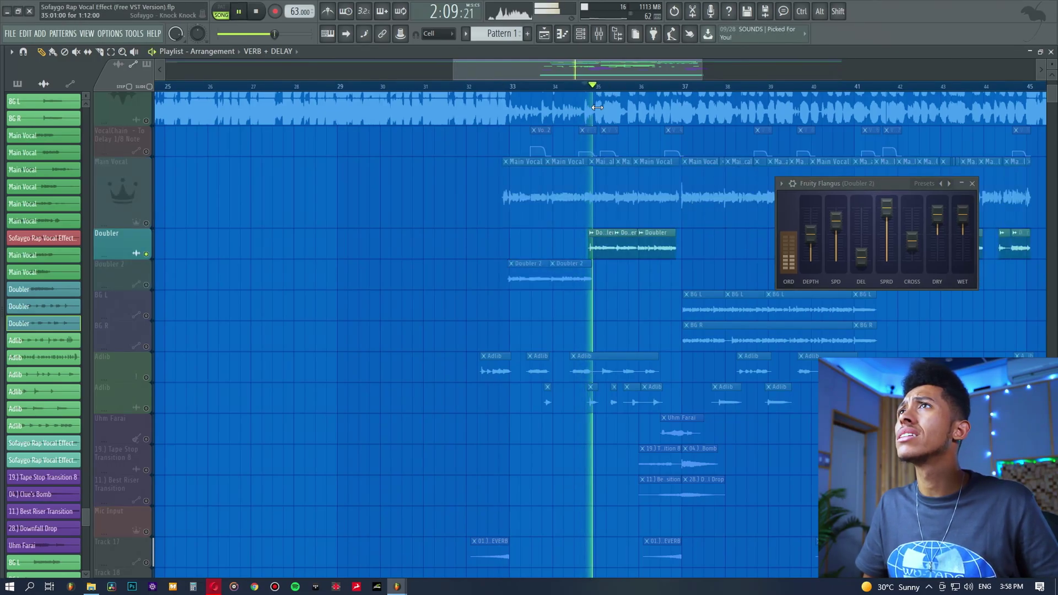
left_click(600, 33)
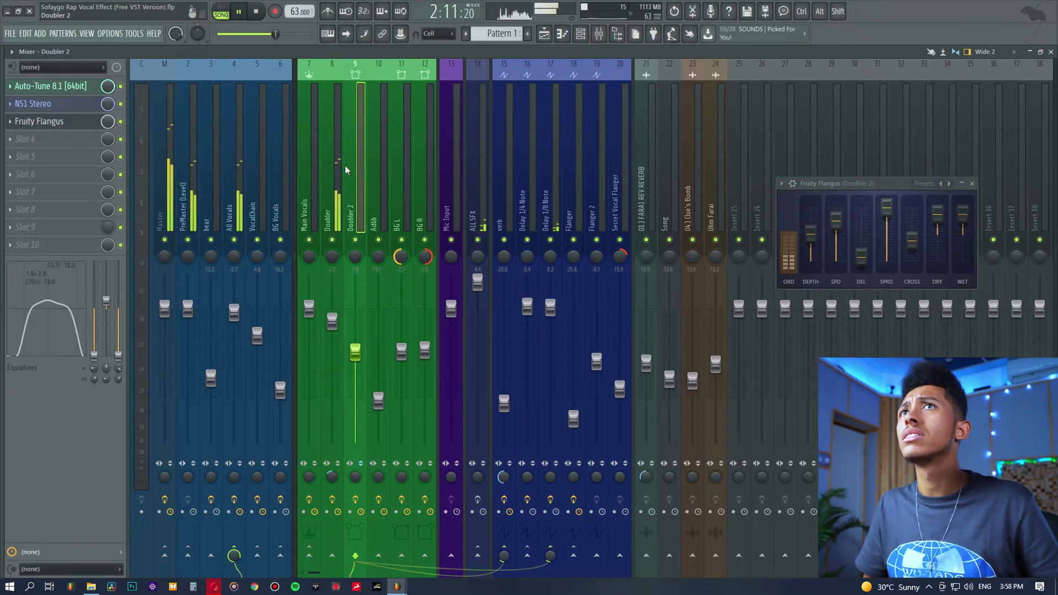
key("space")
left_click(335, 176)
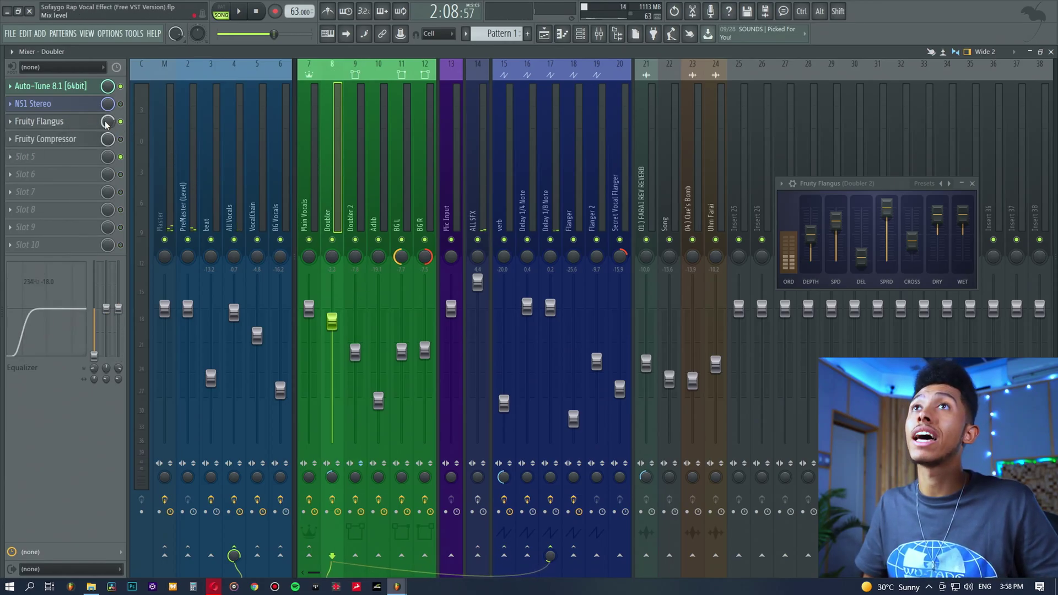
Examine Fruity Compressor and Fruity Flangus on Doubler, and close all open effect windows
left_click(77, 142)
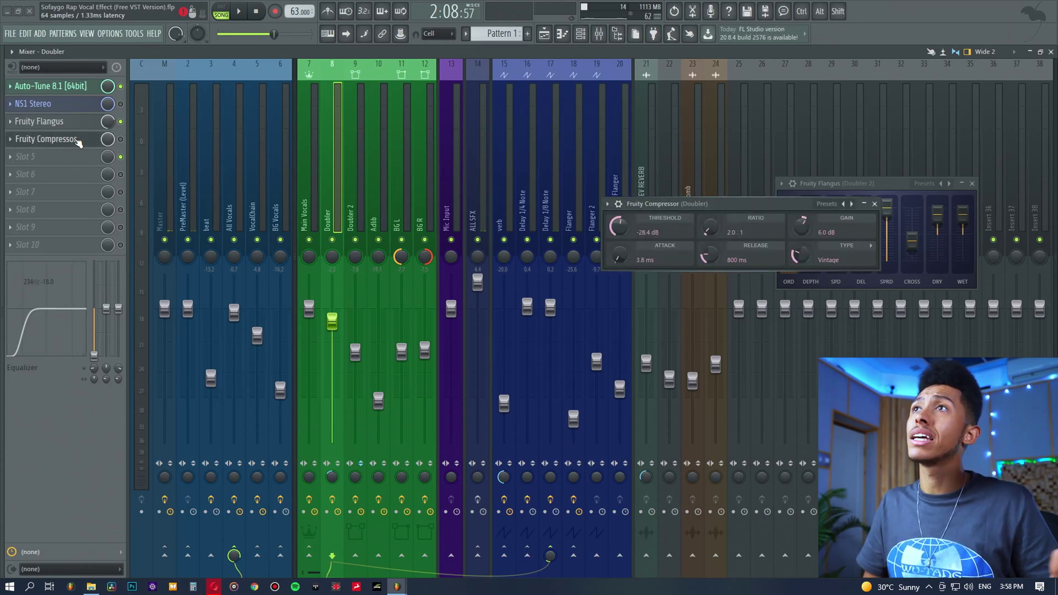
left_click(56, 122)
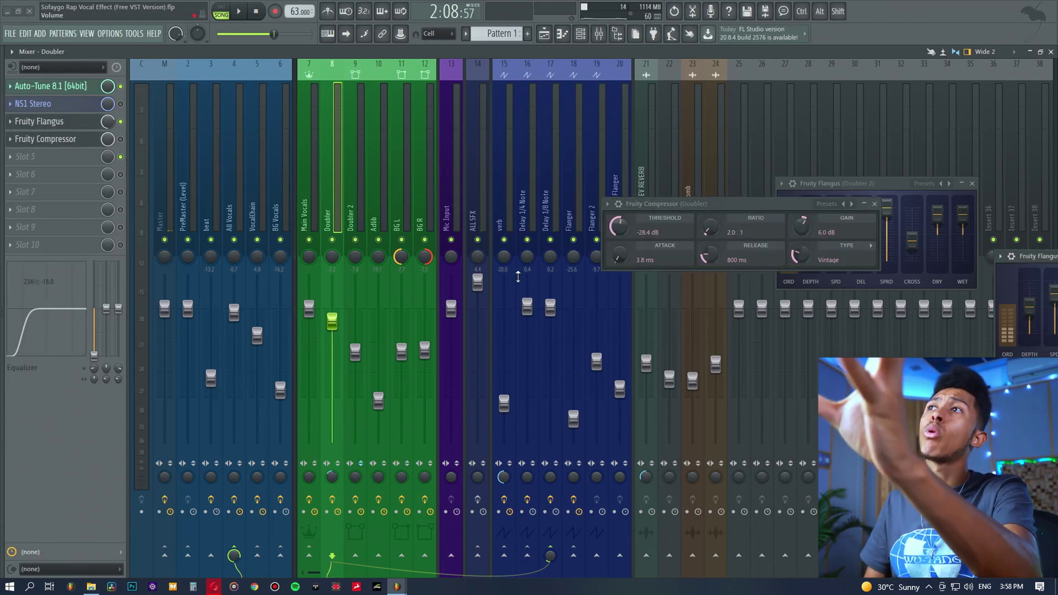
left_click_drag(1029, 256, 512, 305)
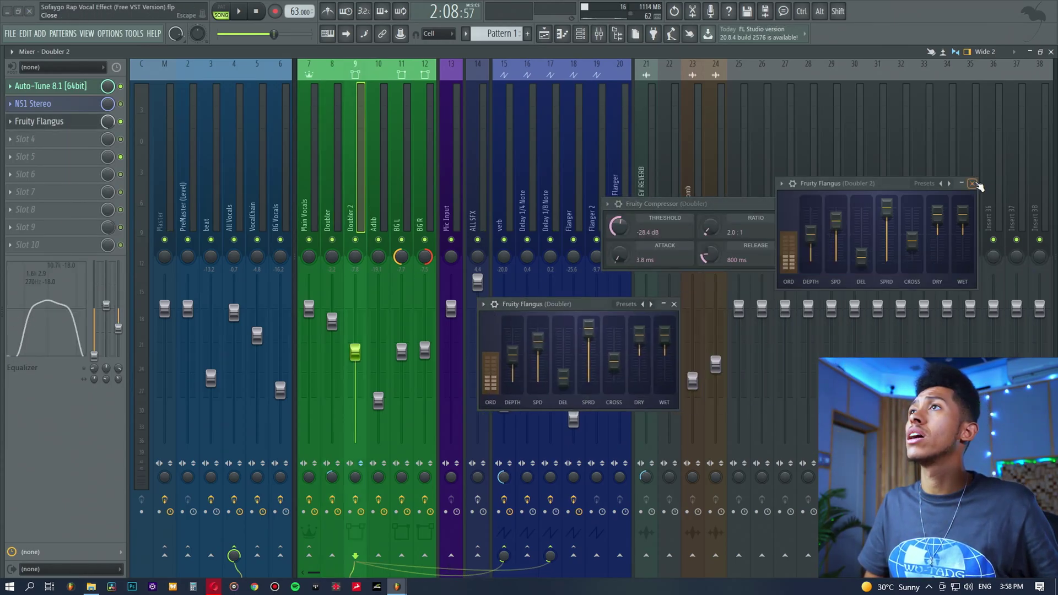
left_click(972, 183)
left_click(875, 203)
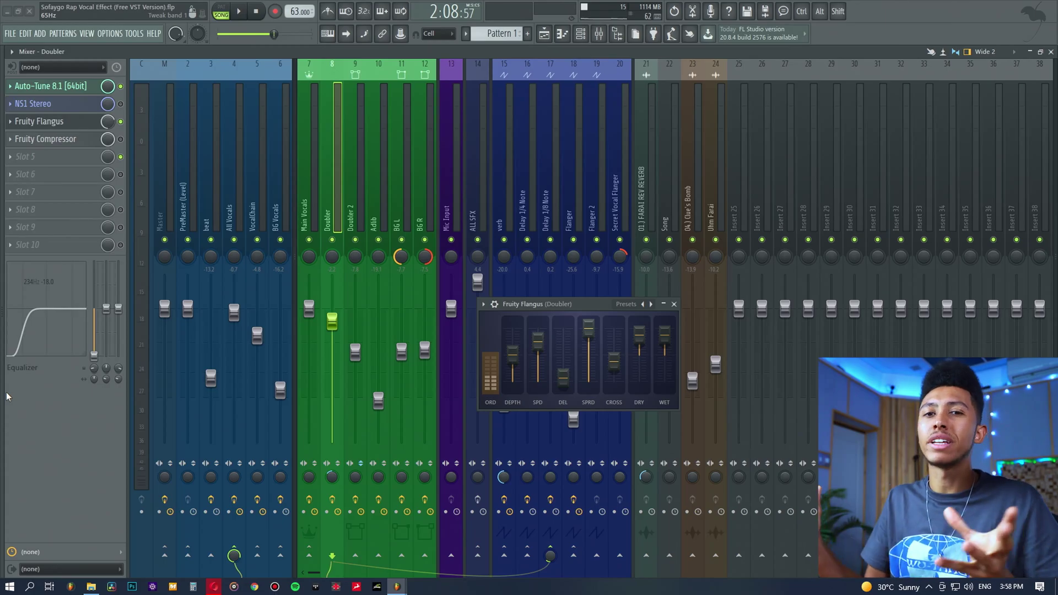
left_click(80, 126)
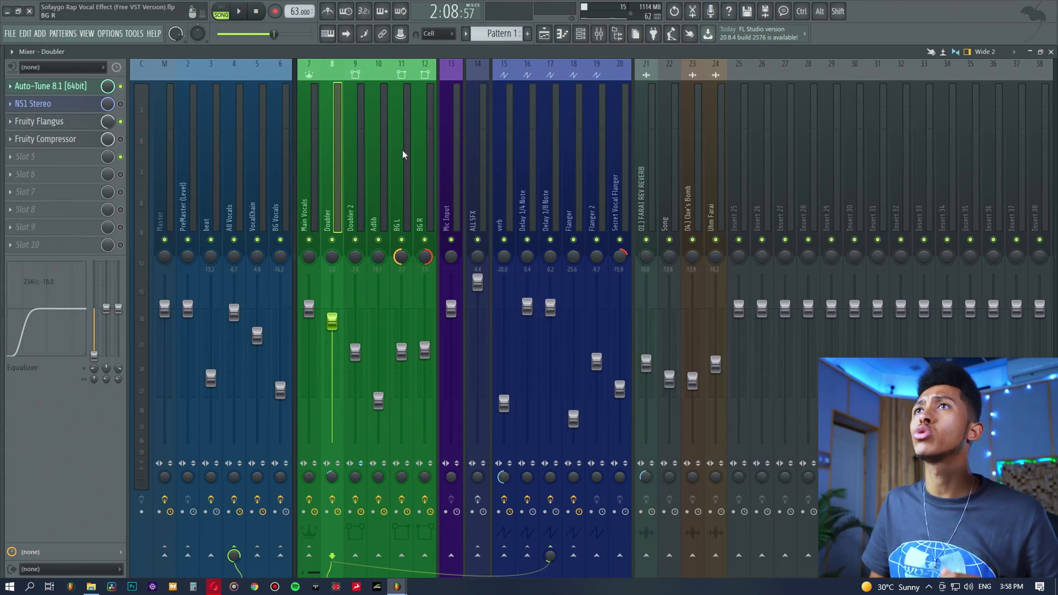
Solo both Adlib tracks in the playlist, play them from bar 32, select Adlib in the mixer, and stop playback
left_click(544, 34)
scroll(551, 165, "down", 5)
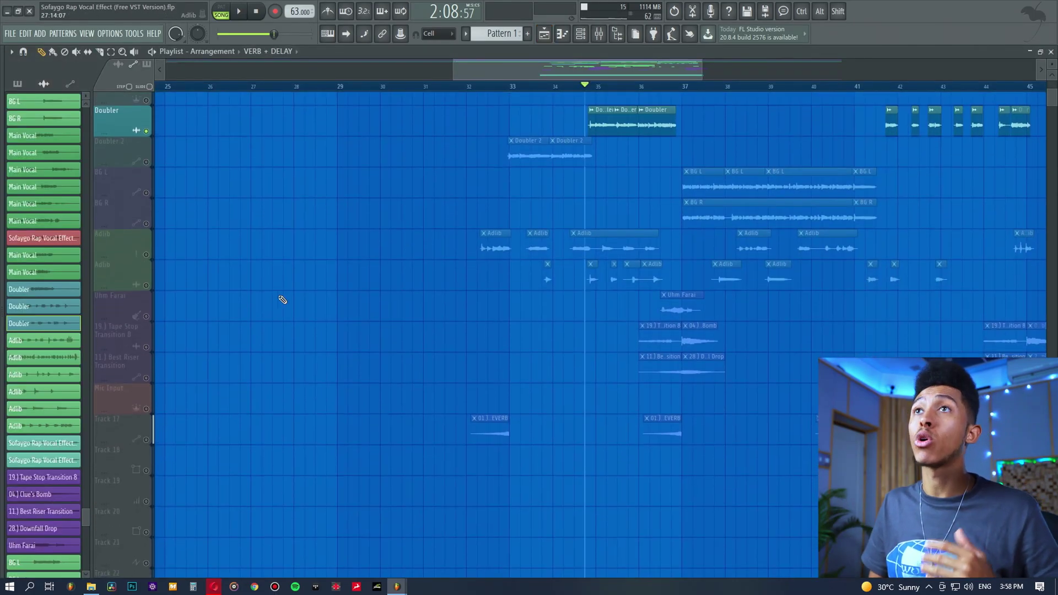
left_click(147, 256)
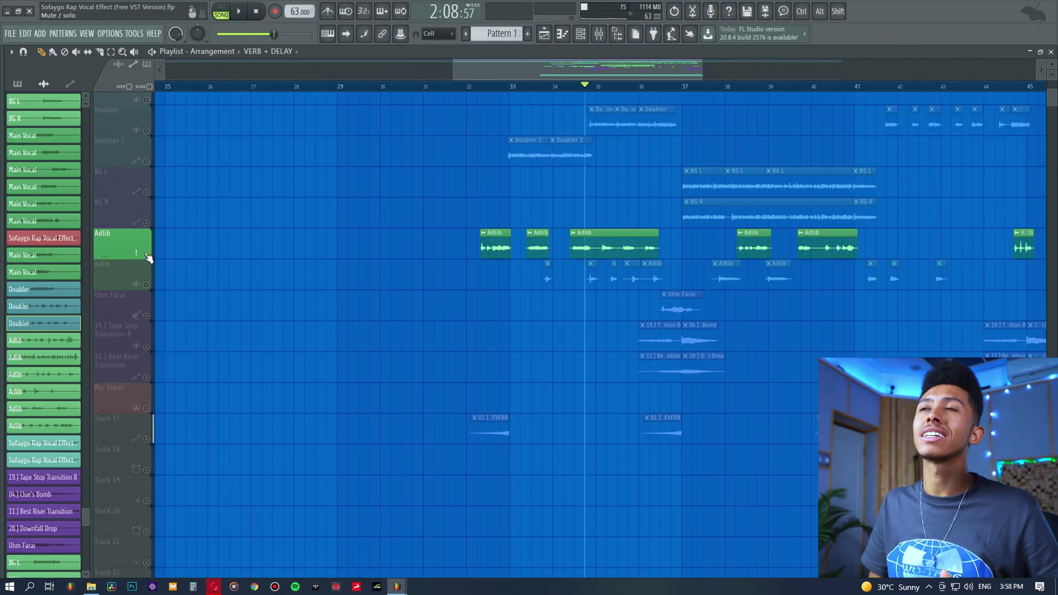
left_click(146, 286)
left_click(466, 87)
key("space")
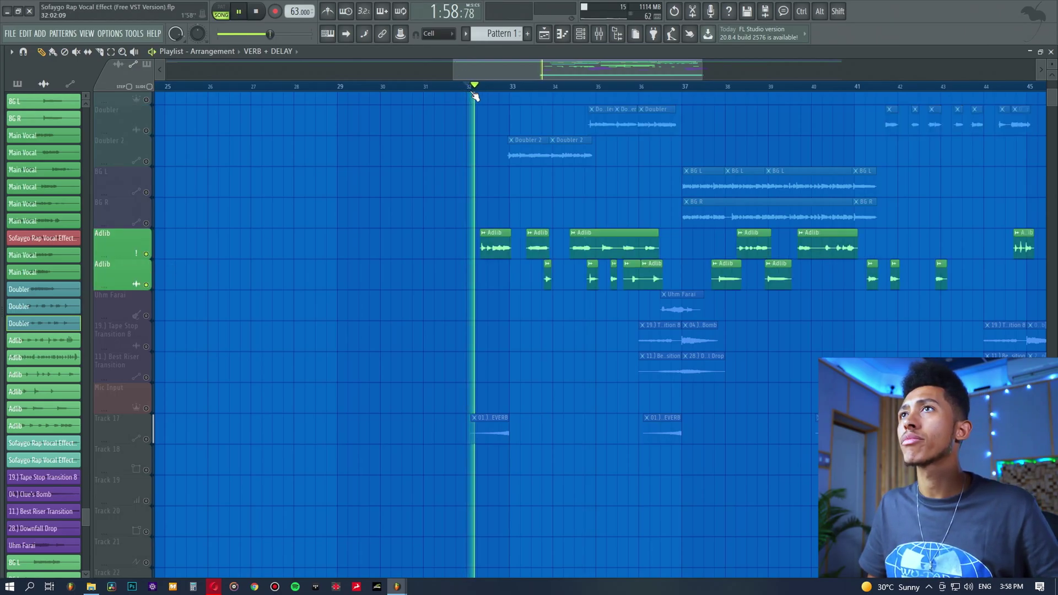
left_click(599, 36)
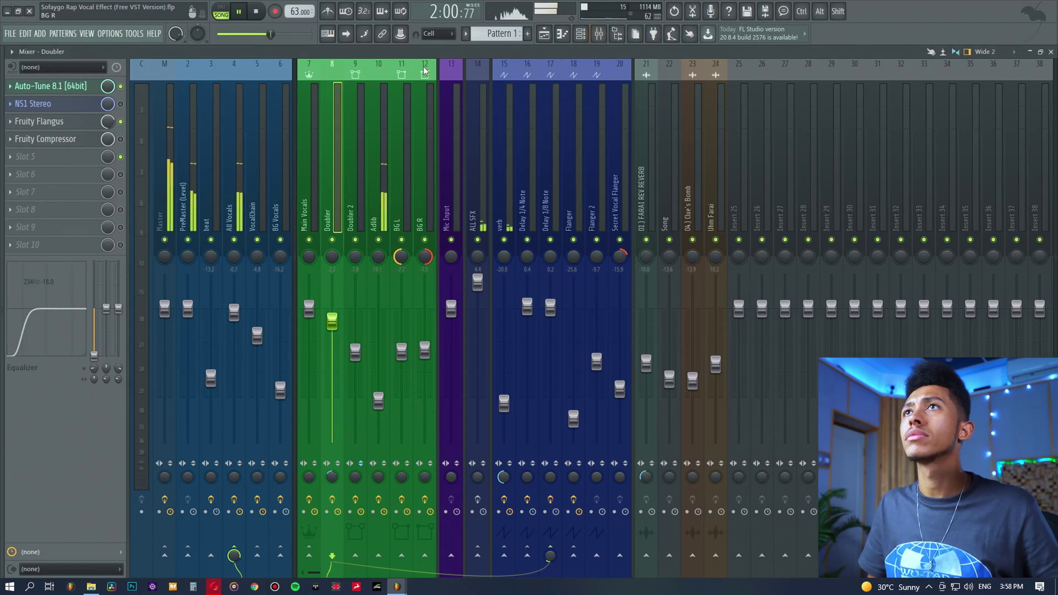
left_click(385, 148)
key("space")
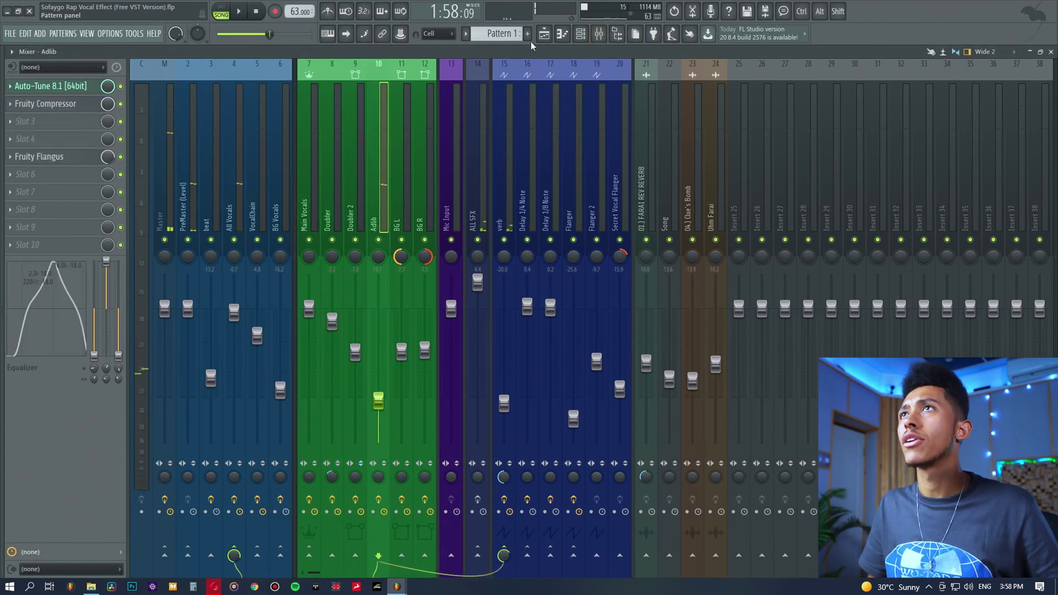
Replay the adlibs from just before bar 34 while examining Fruity Compressor and Fruity Flangus on the Adlib mixer track
left_click(548, 35)
left_click(552, 87)
left_click(599, 34)
key("space")
left_click(56, 106)
left_click(38, 156)
left_click_drag(331, 222, 663, 272)
key("space")
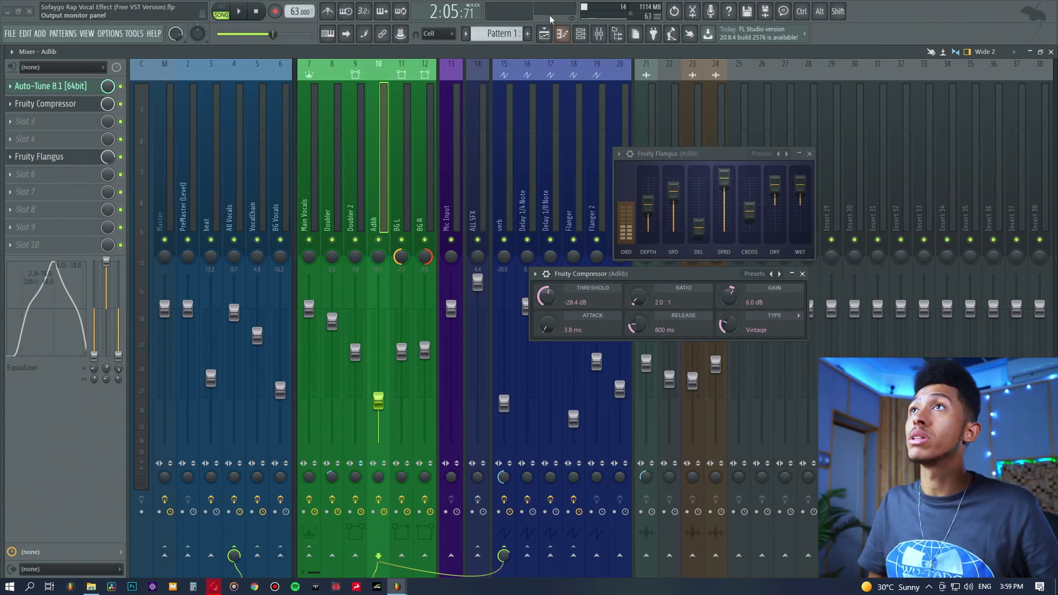
Unmute Main Vocal alongside the adlibs, audition them from bar 33, close both Adlib effect windows, and stop playback
left_click(544, 34)
scroll(353, 176, "up", 3)
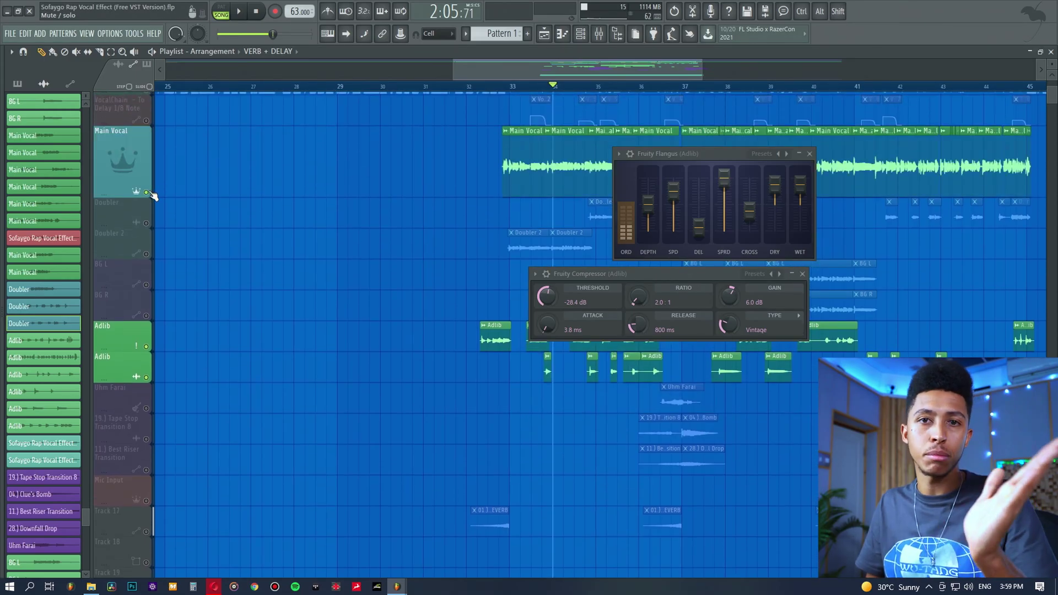
left_click(507, 90)
key("space")
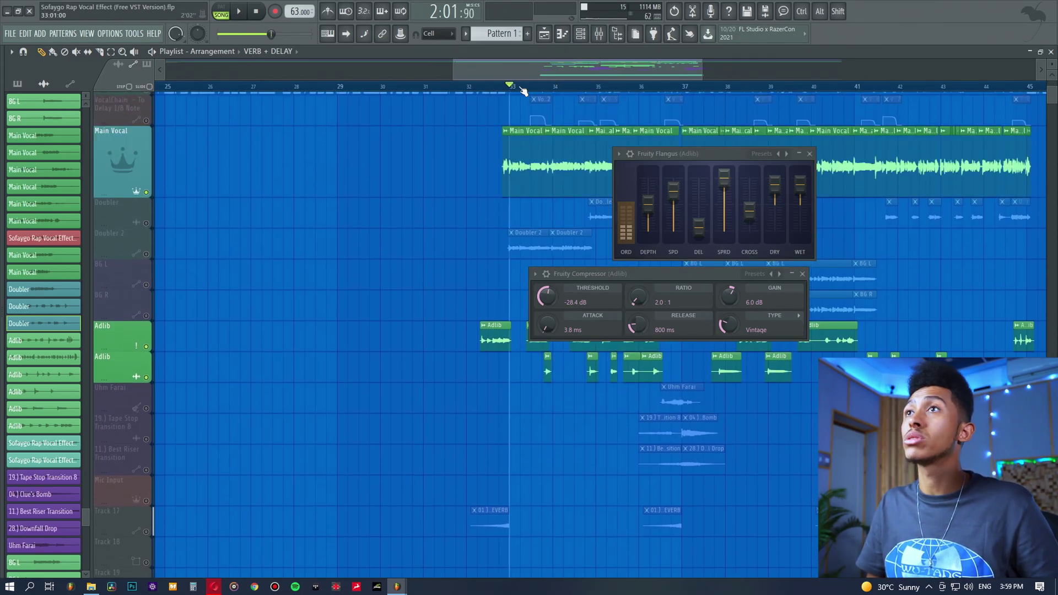
left_click(803, 274)
left_click(810, 155)
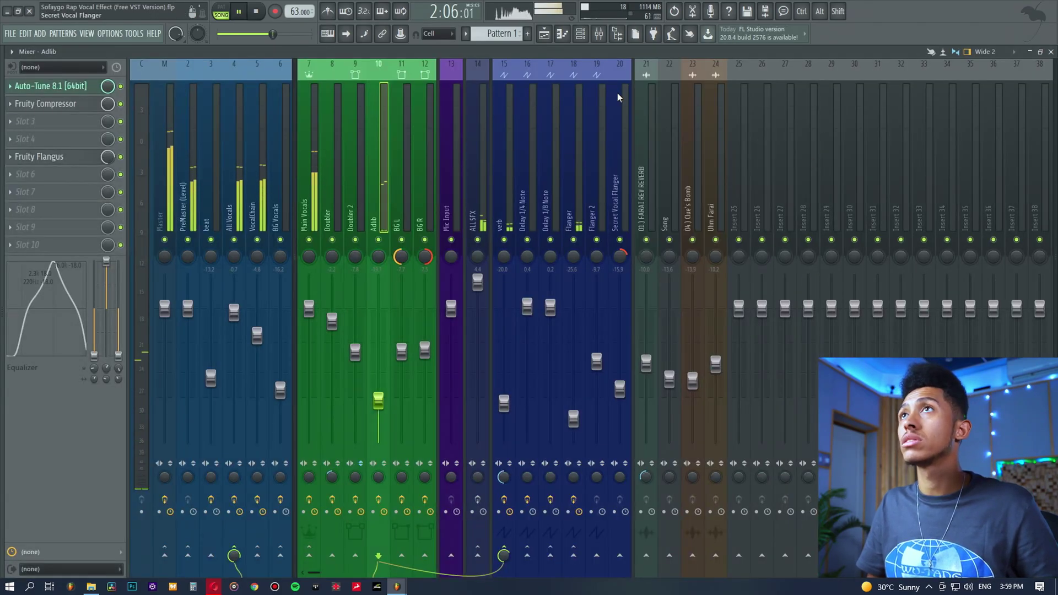
left_click(548, 37)
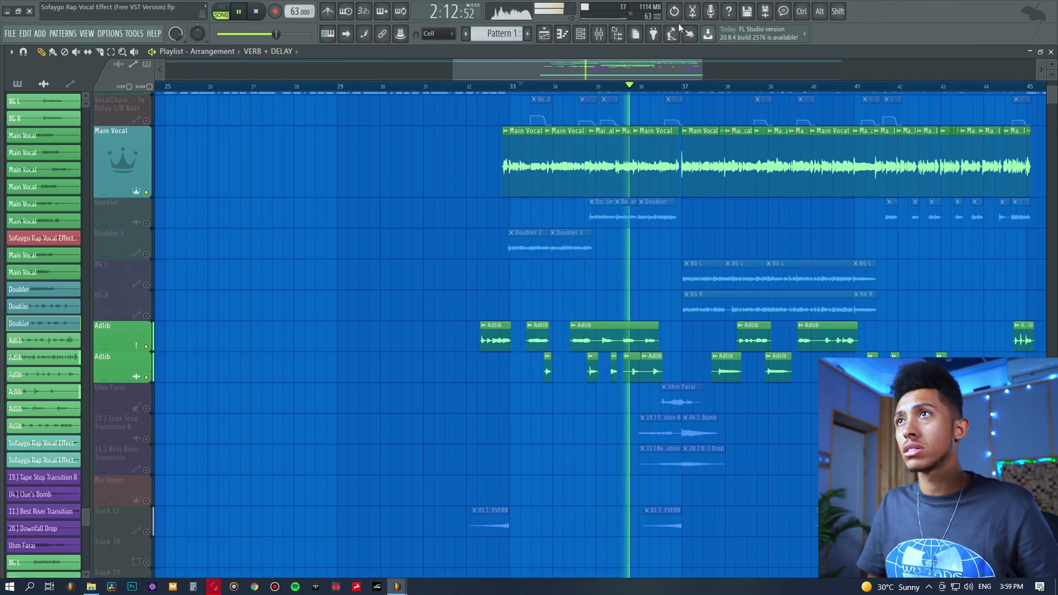
key("space")
Unmute all playlist tracks and play the full arrangement from just after bar 33
right_click(146, 192)
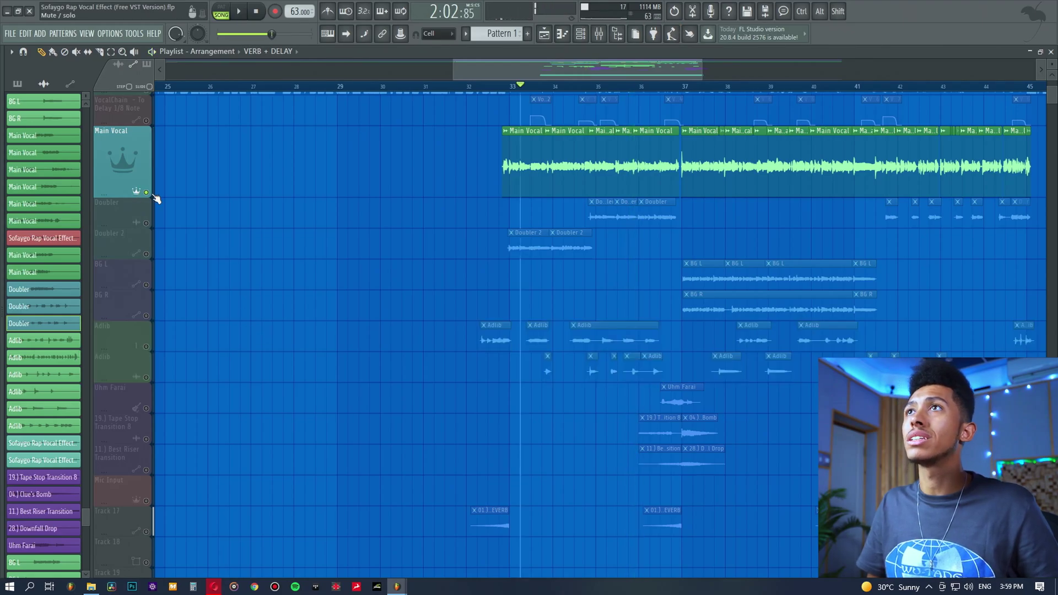
right_click(146, 192)
key("space")
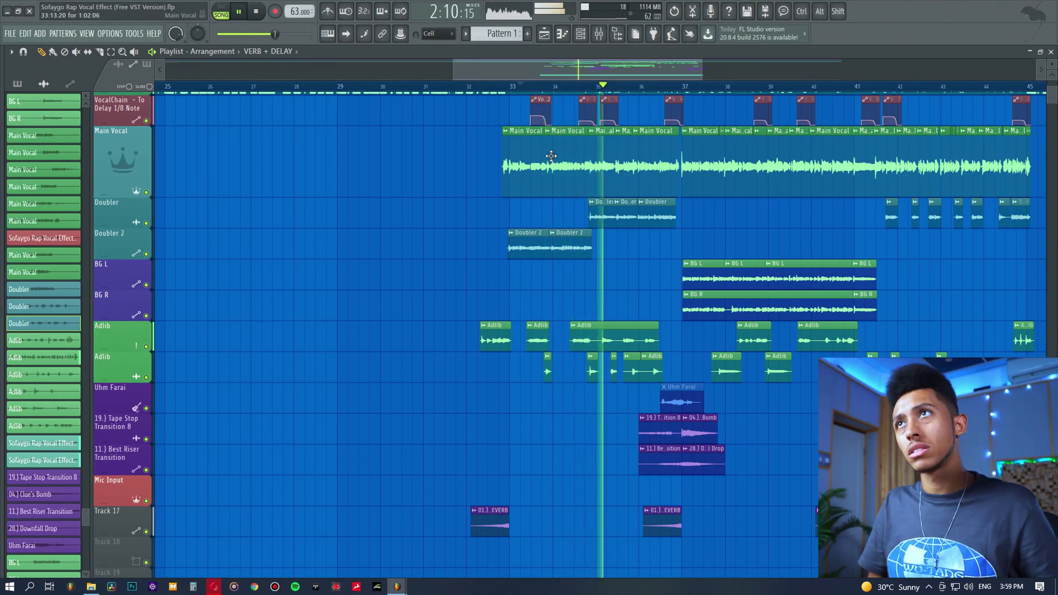
Stop playback, solo the first Doubler track, and audition it from just before bar 35 while checking the mixer
key("space")
scroll(598, 94, "up", 4)
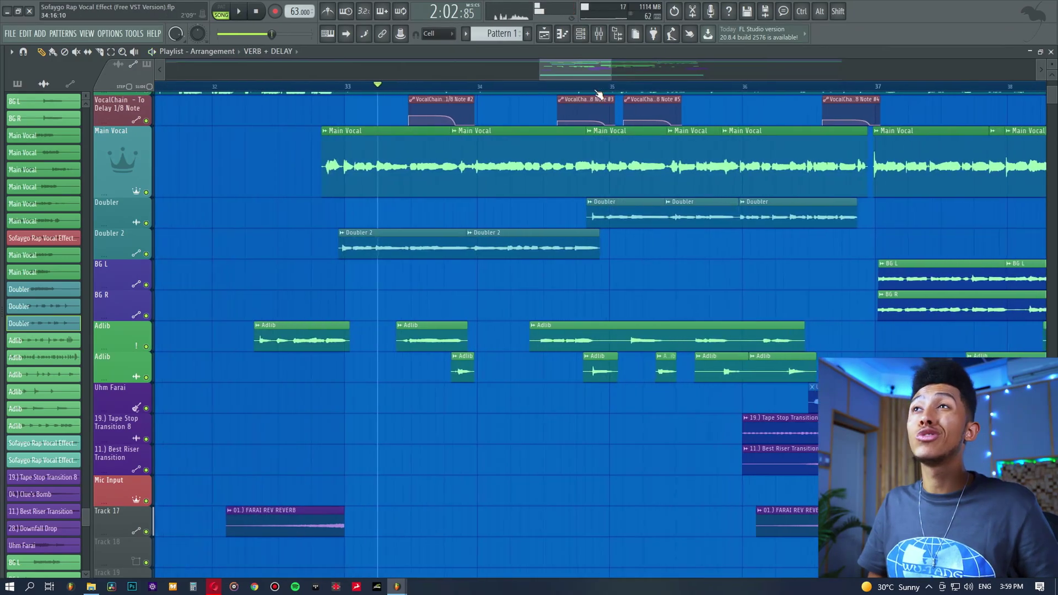
left_click(594, 90)
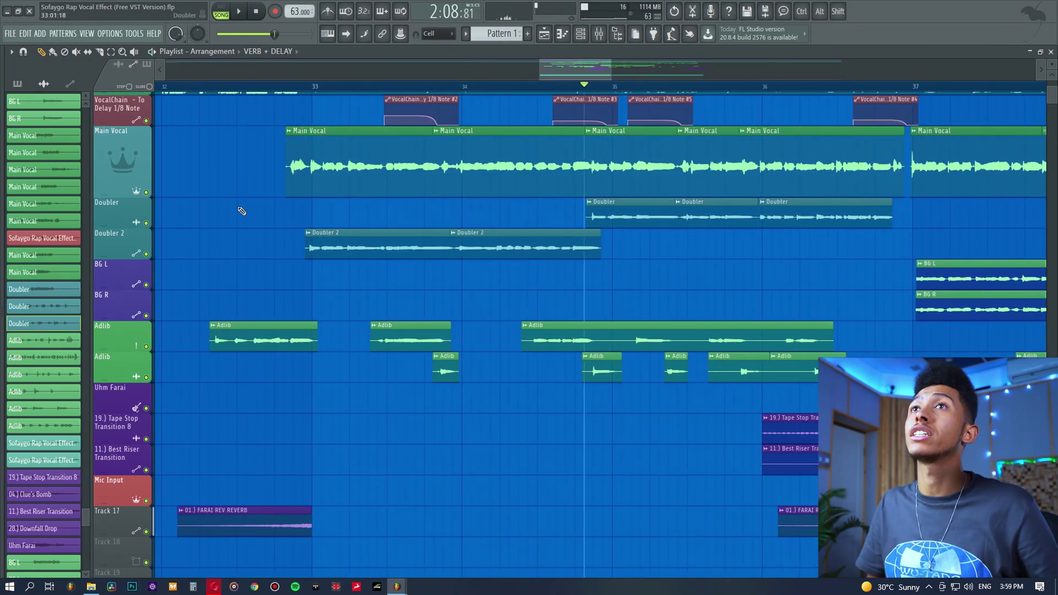
left_click(146, 222, "ctrl")
key("space")
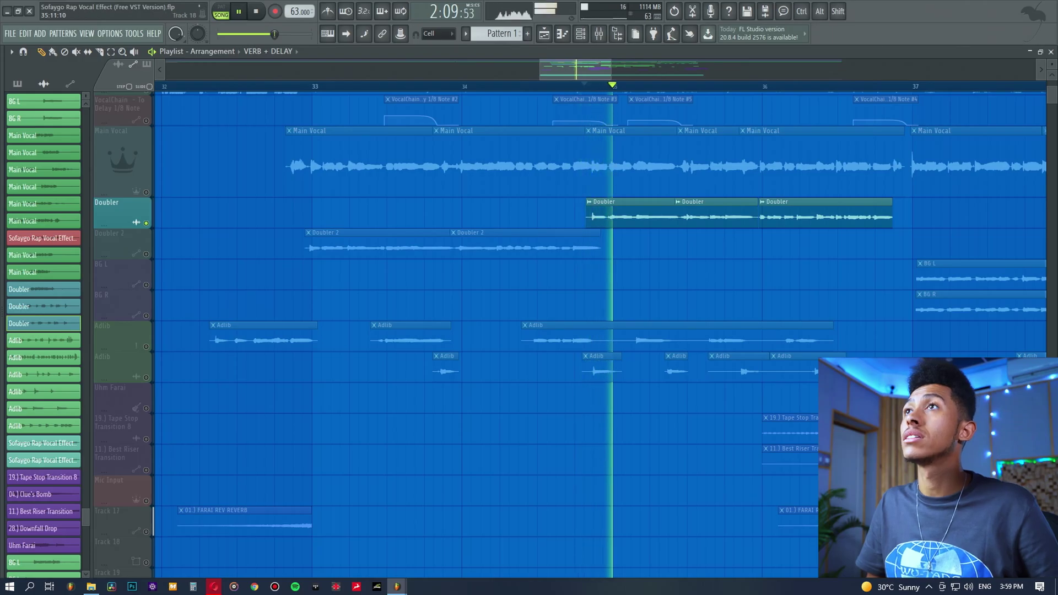
left_click(600, 37)
key("space")
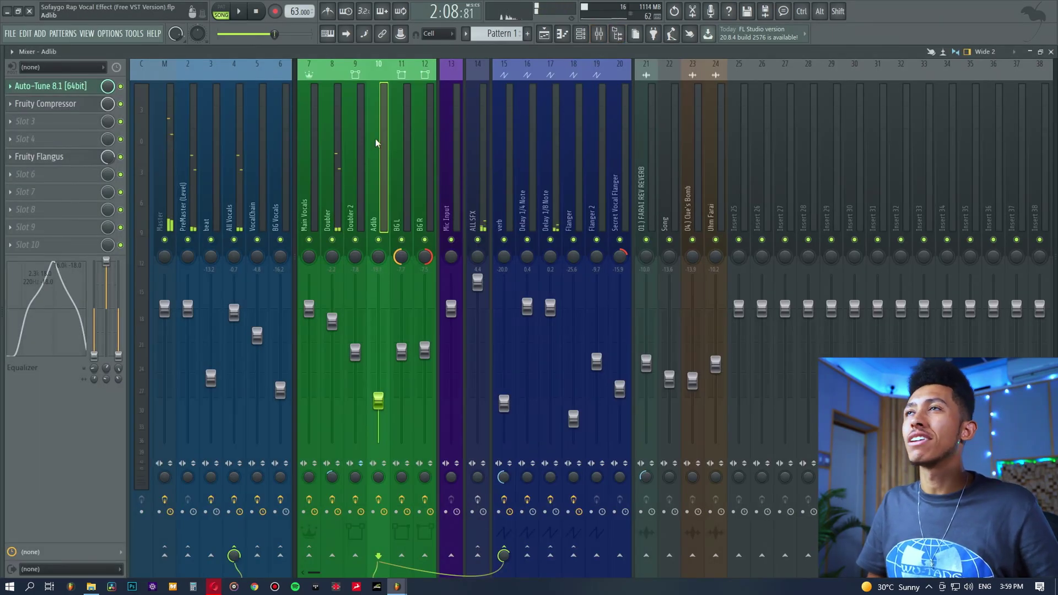
Play the soloed Doubler from bar 36 in the playlist, unmute Main Vocal alongside it, and stop playback
left_click(551, 35)
left_click(762, 87)
key("space")
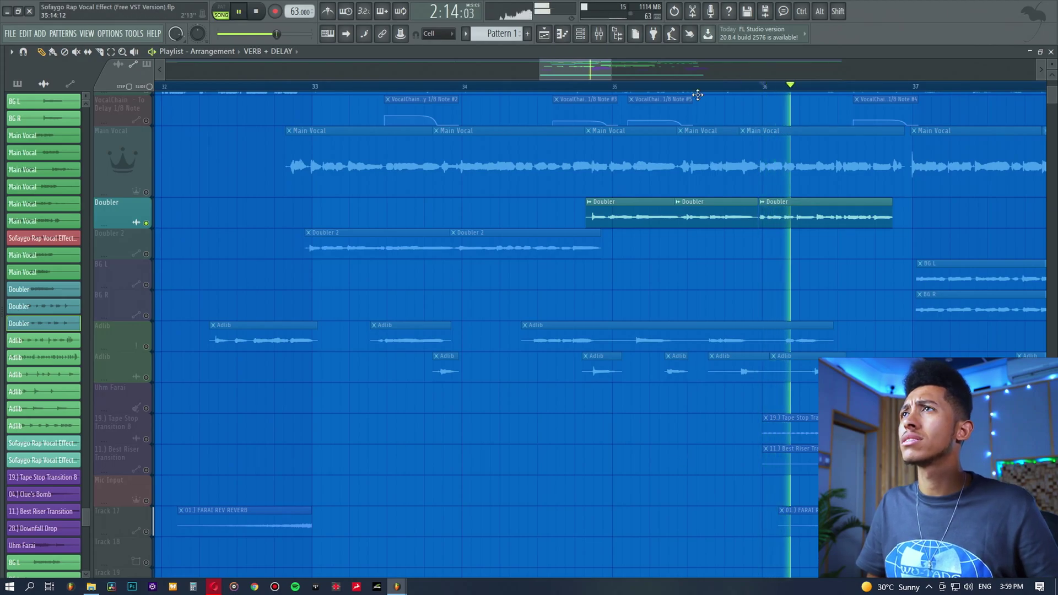
left_click(142, 193)
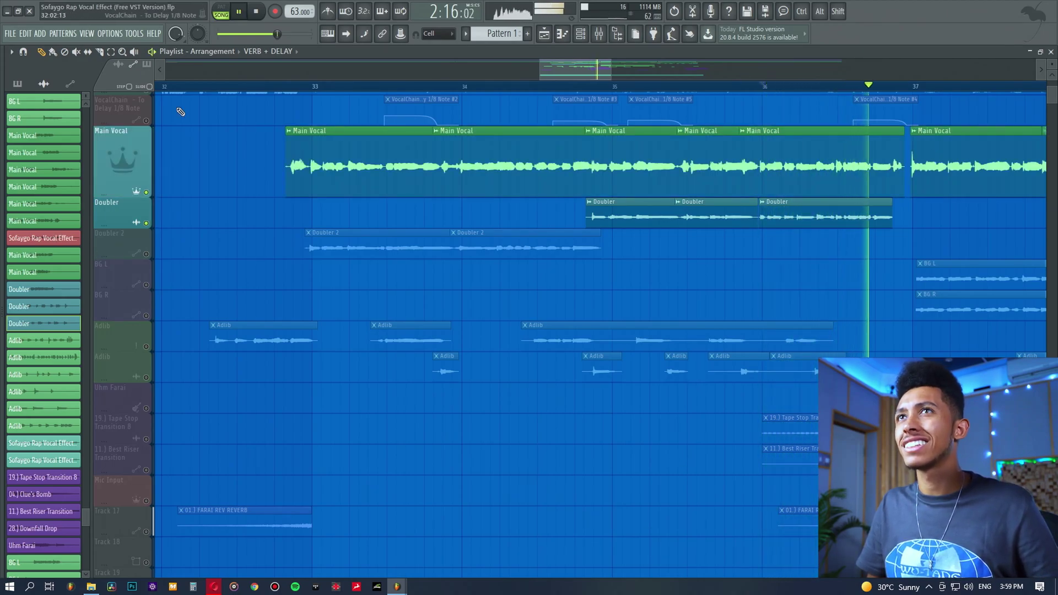
key("space")
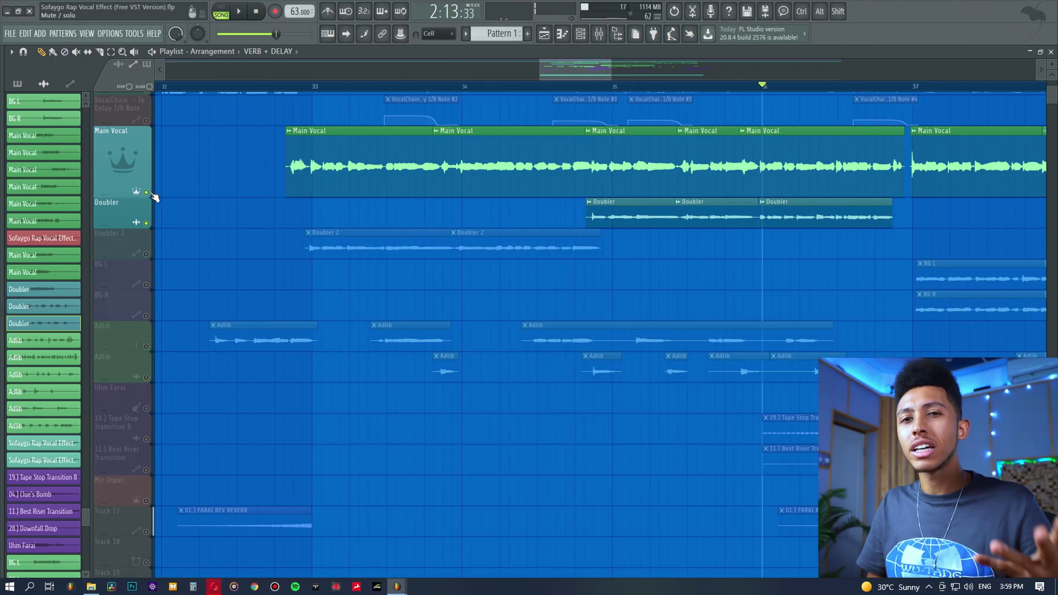
Unmute all playlist tracks and look over the arrangement and mixer channels
right_click(147, 192)
right_click(152, 194)
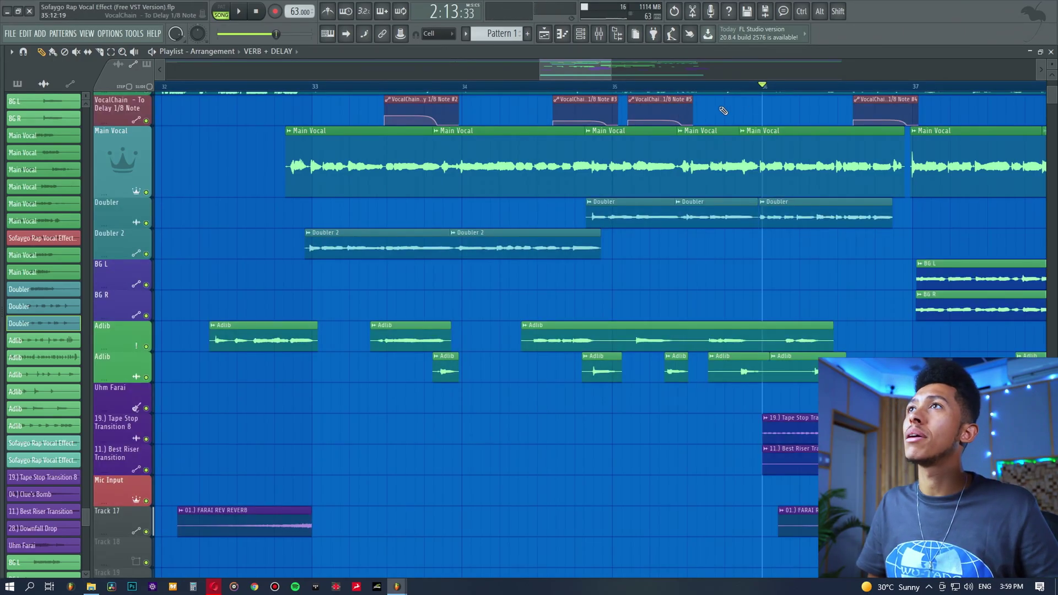
scroll(703, 78, "down", 10)
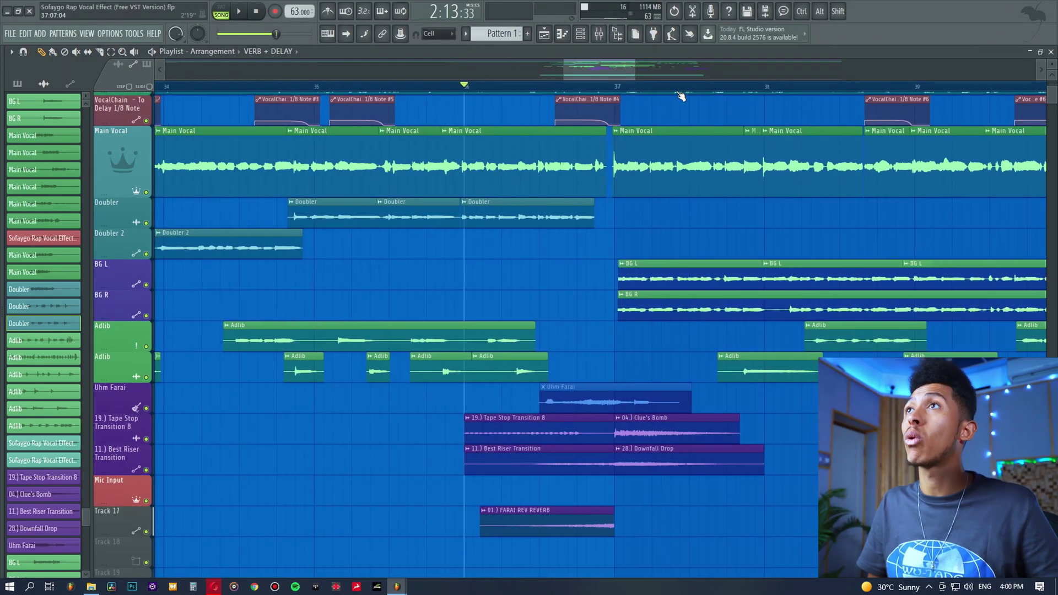
scroll(758, 294, "up", 4)
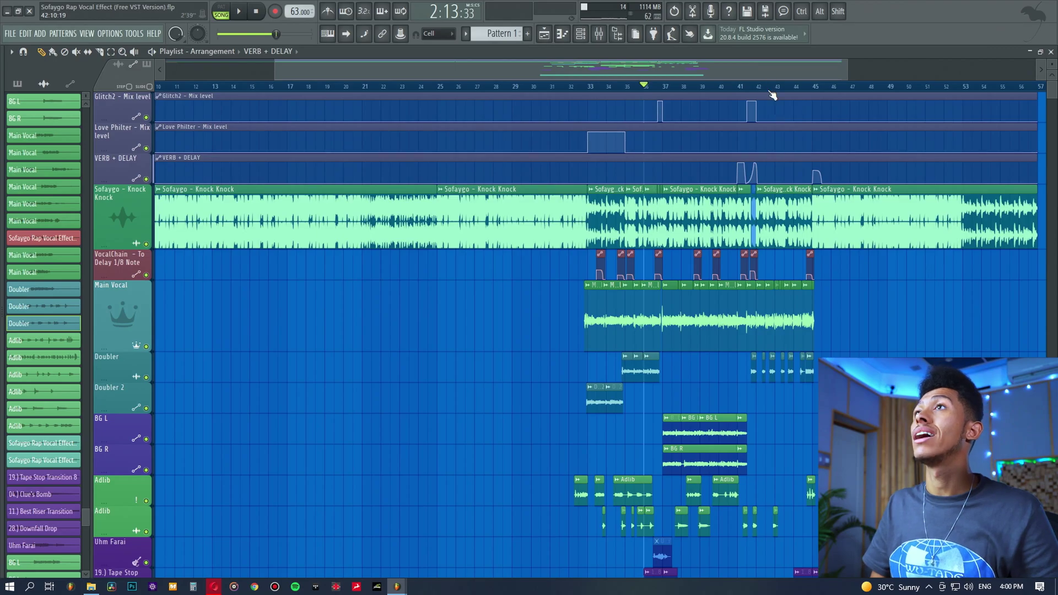
scroll(772, 95, "up", 6)
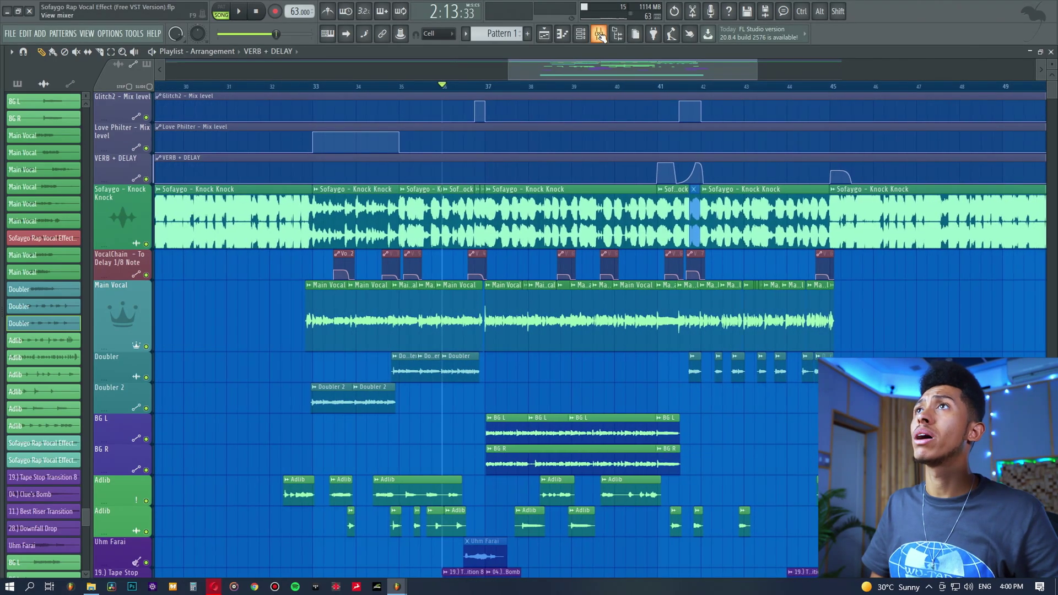
left_click(599, 34)
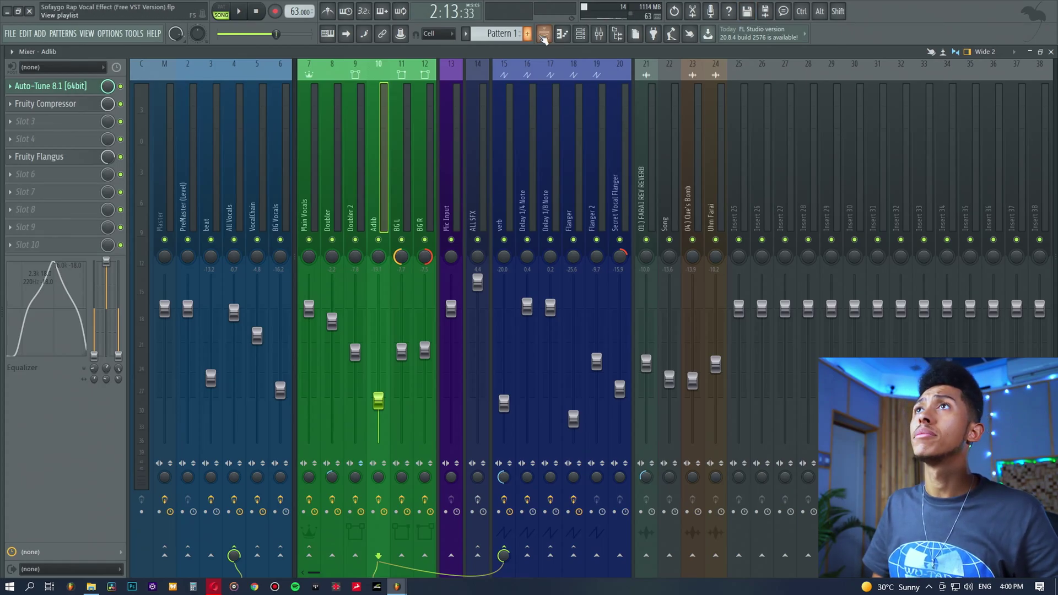
left_click(544, 34)
Solo the BG L and BG R tracks and play them from just before bar 37
scroll(385, 330, "down", 3)
left_click(148, 378)
left_click(481, 87)
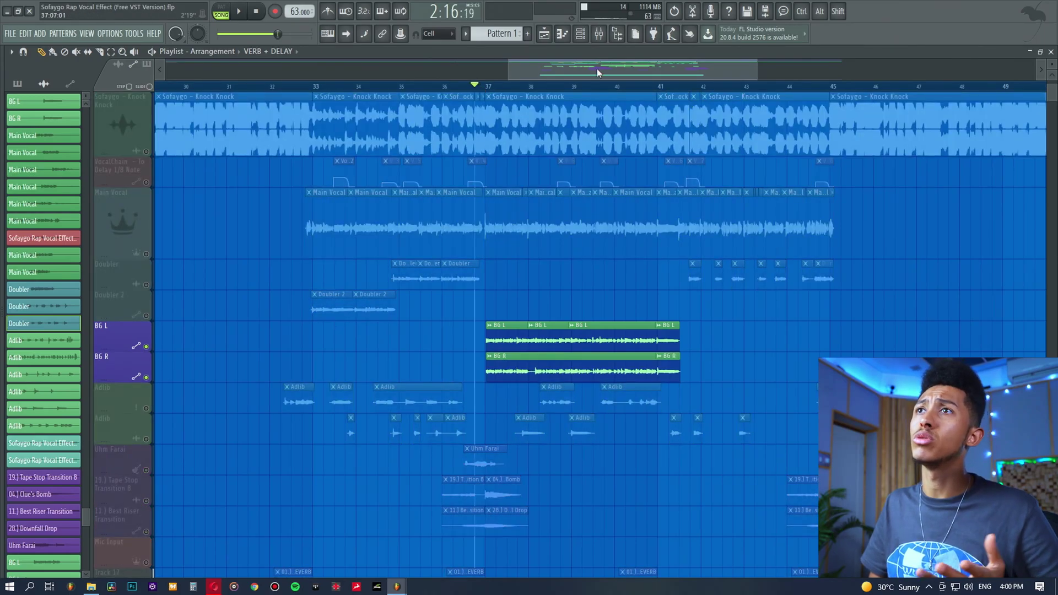
key("space")
Select the BG Vocals mixer track and examine its Fruity Multiband Compressor during playback, closing the effect window when finished
left_click(599, 34)
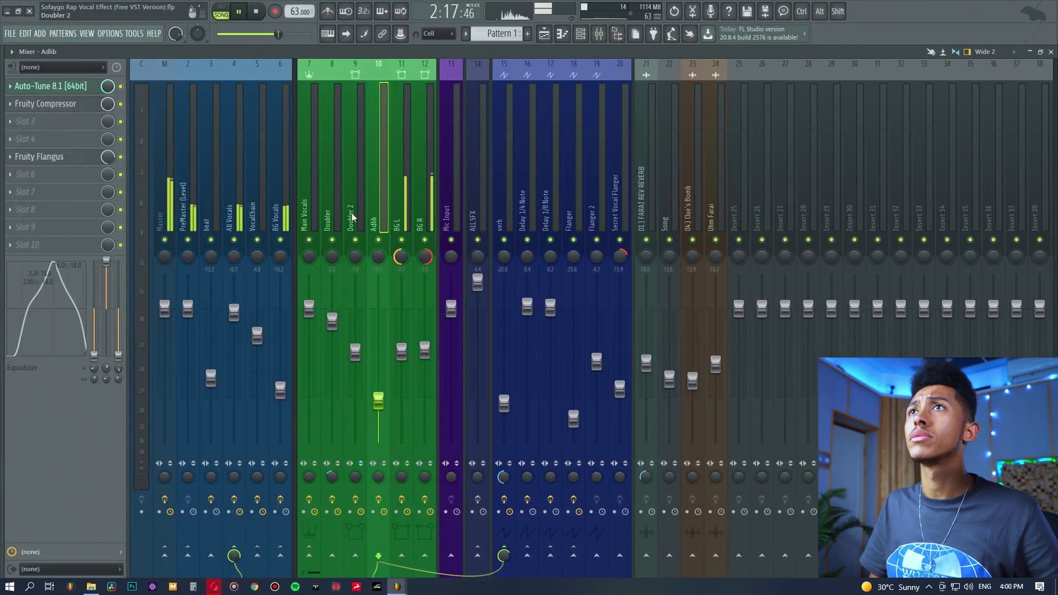
left_click(286, 163)
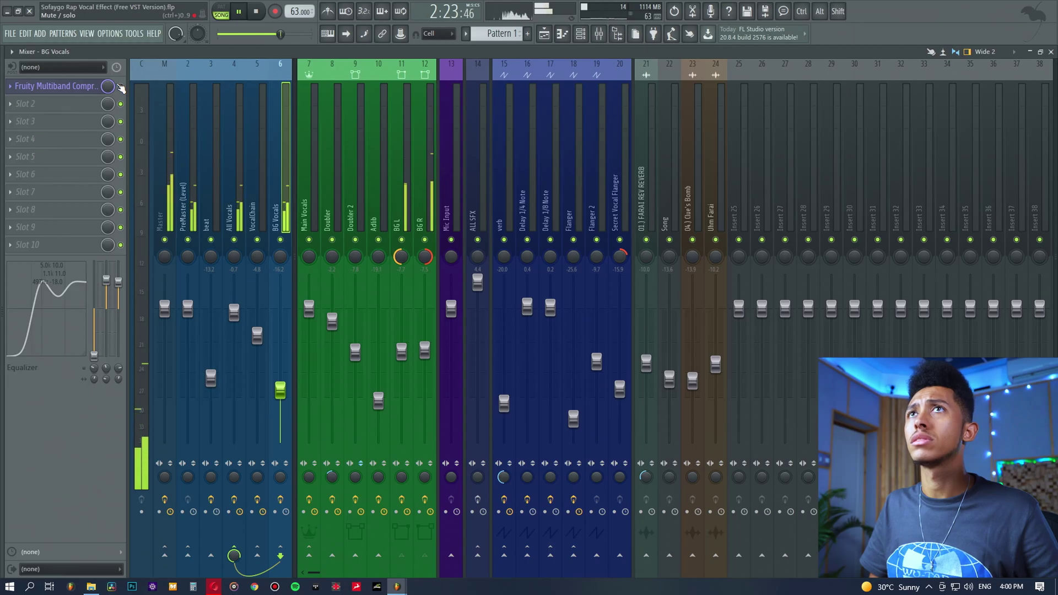
left_click(83, 83)
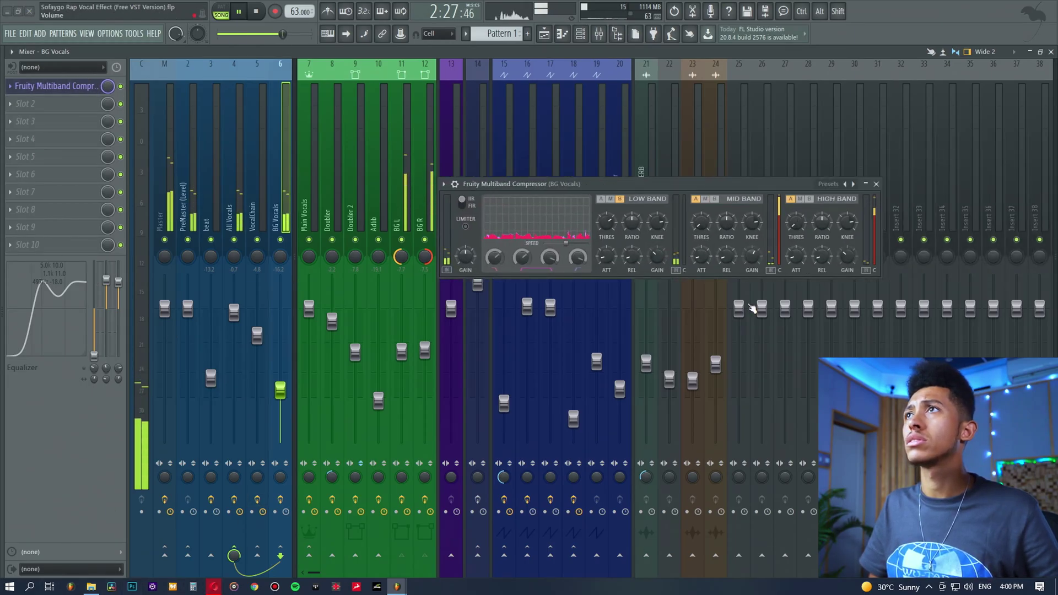
left_click(64, 88)
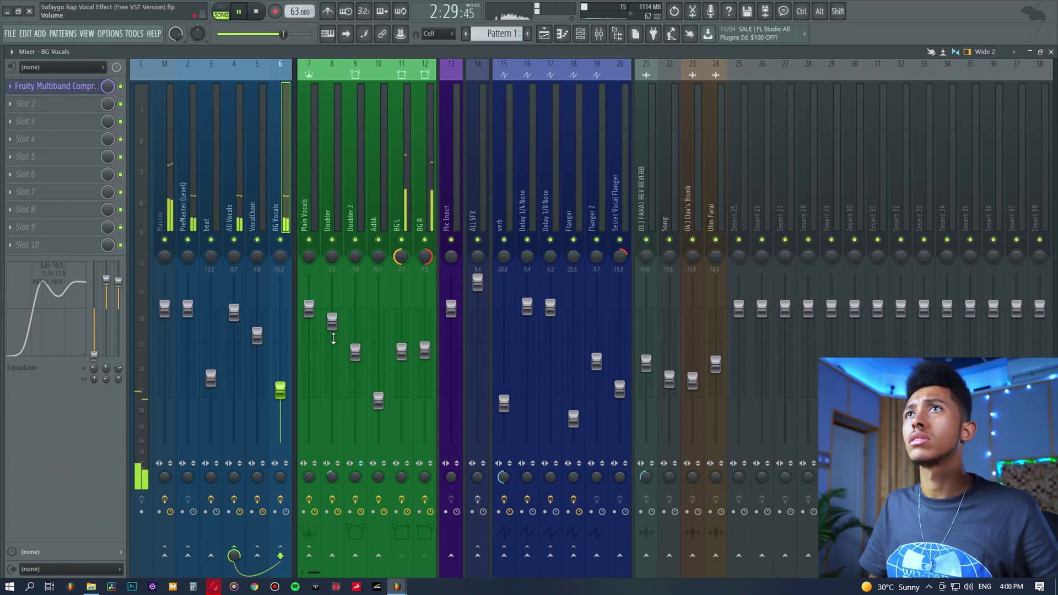
Return to the playlist, unmute Main Vocal alongside the background vocals, and replay them from just before bar 37
left_click(545, 34)
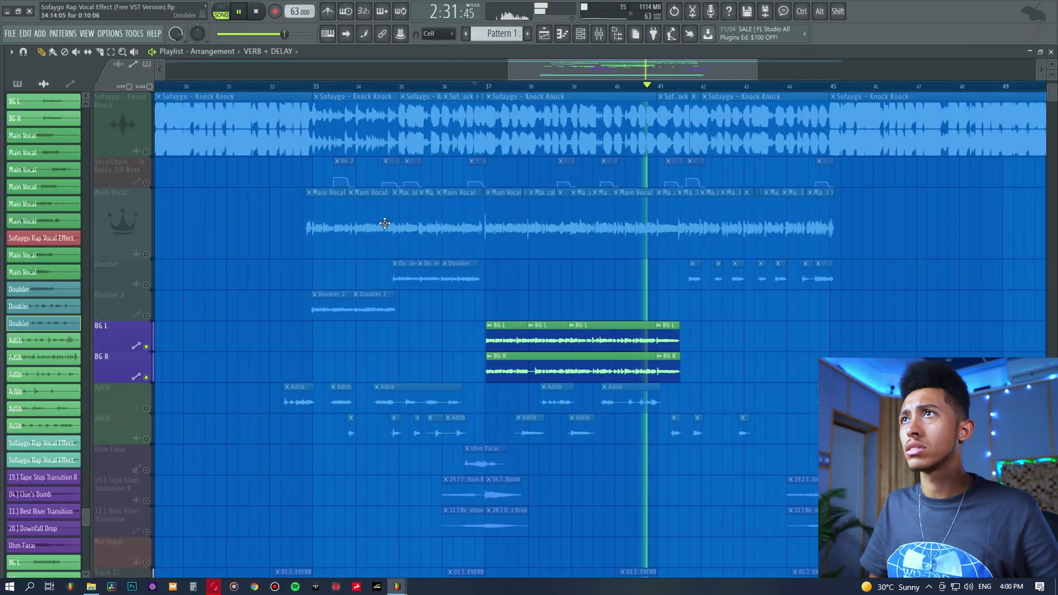
key("space")
left_click(146, 254)
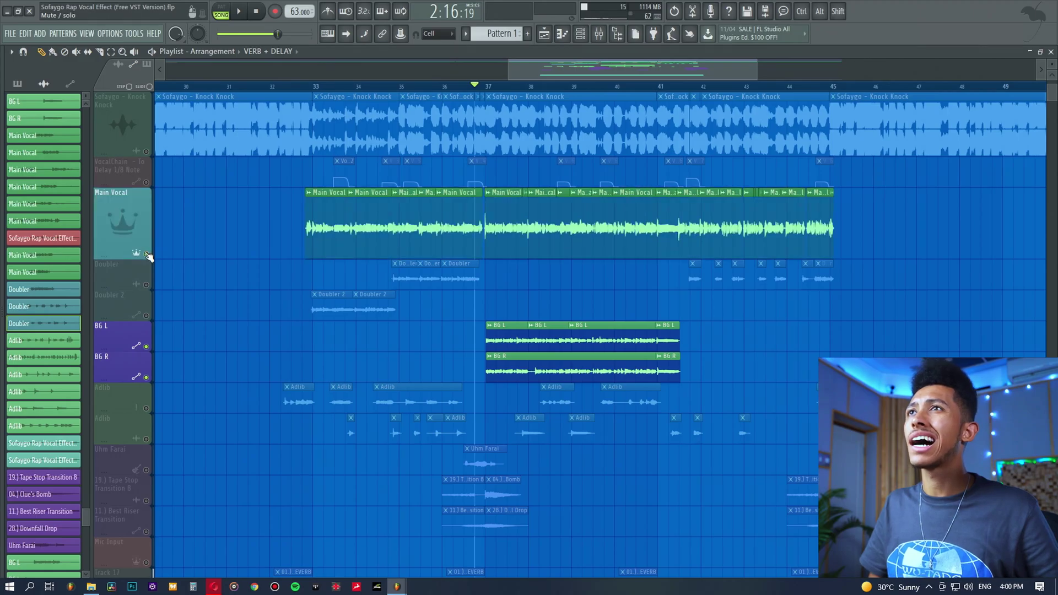
key("space")
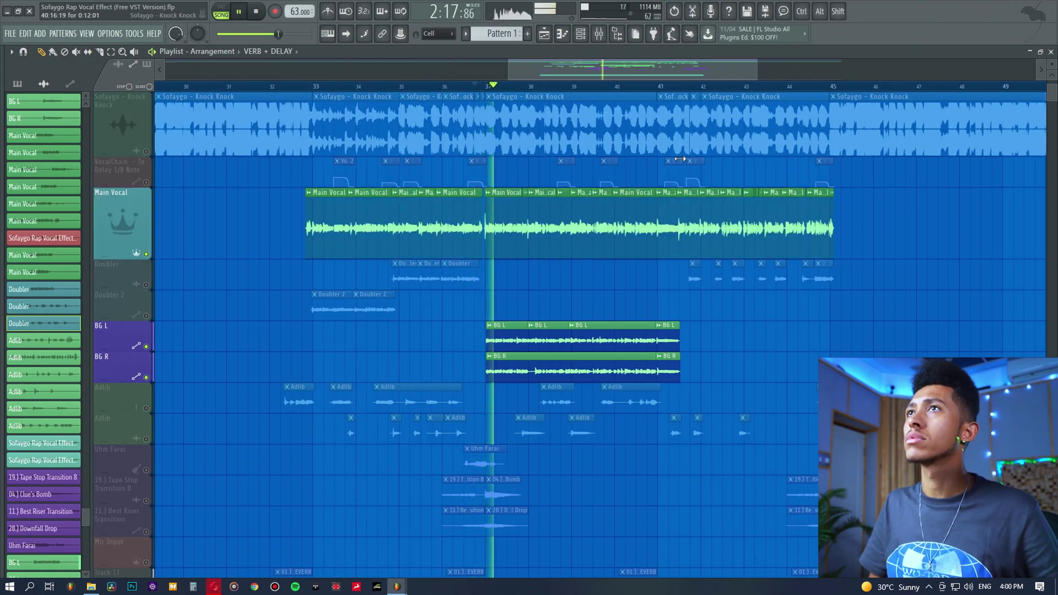
Unmute all playlist tracks, compare the mix with BG L muted and unmuted during playback, and stop
right_click(148, 377)
right_click(147, 378)
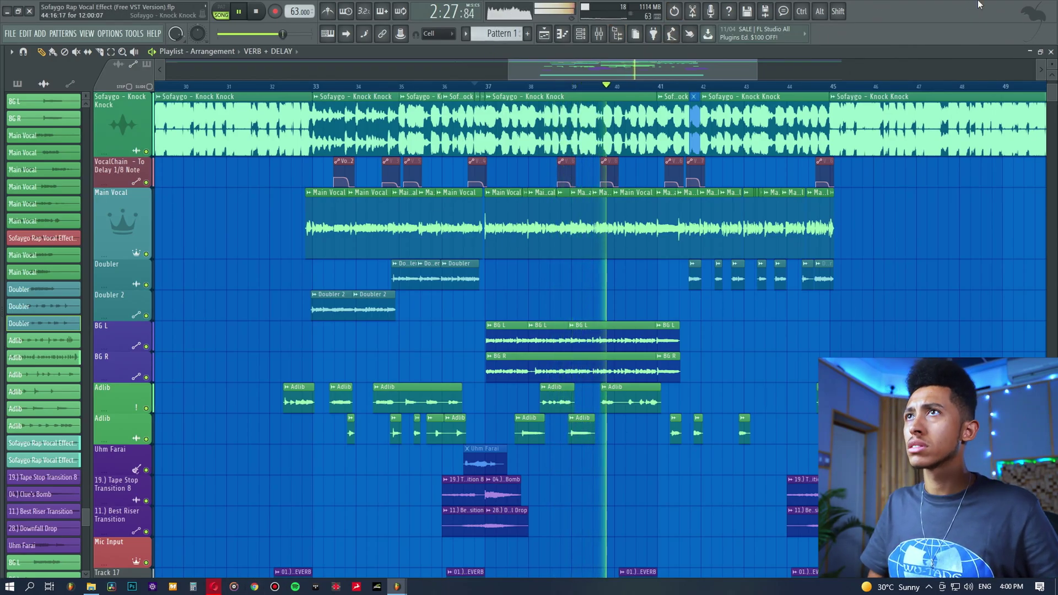
left_click(146, 347)
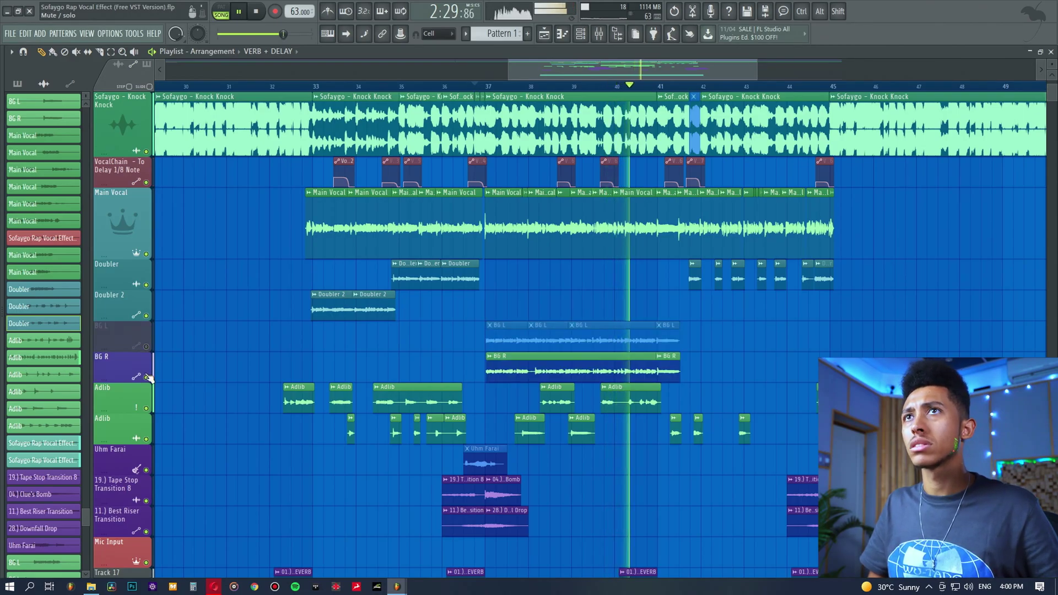
left_click(146, 347)
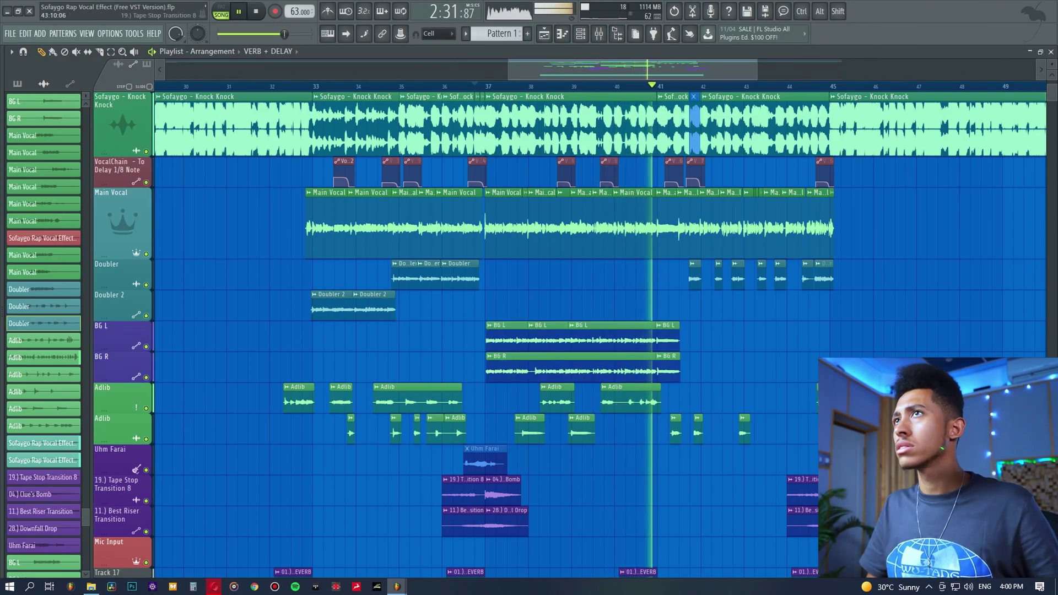
key("space")
Select all clips on the BG L and BG R tracks and clear the selection
left_click_drag(473, 335, 691, 368)
left_click(742, 346)
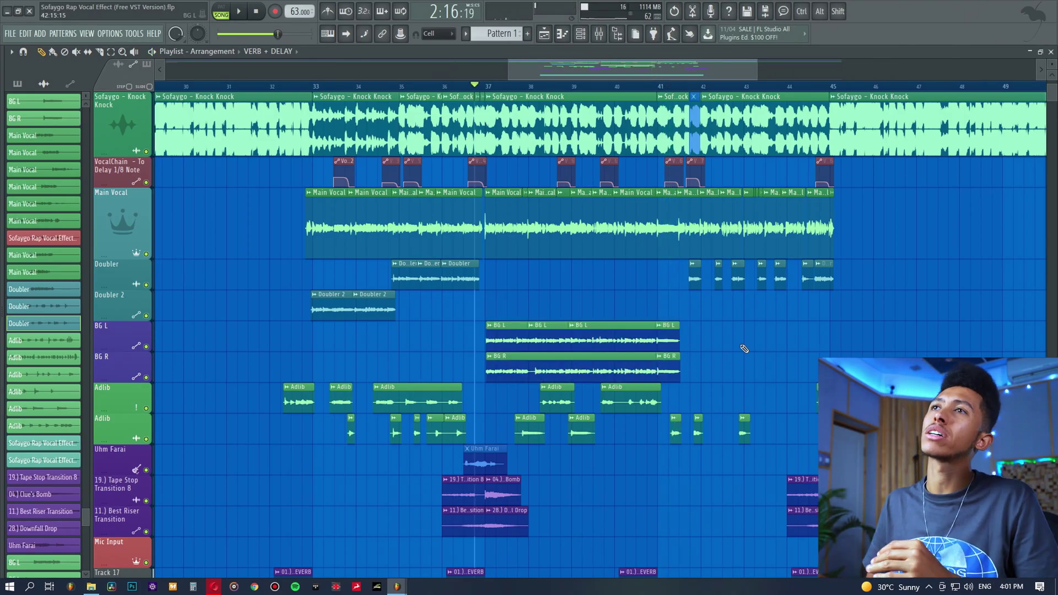
left_click_drag(117, 337, 119, 362)
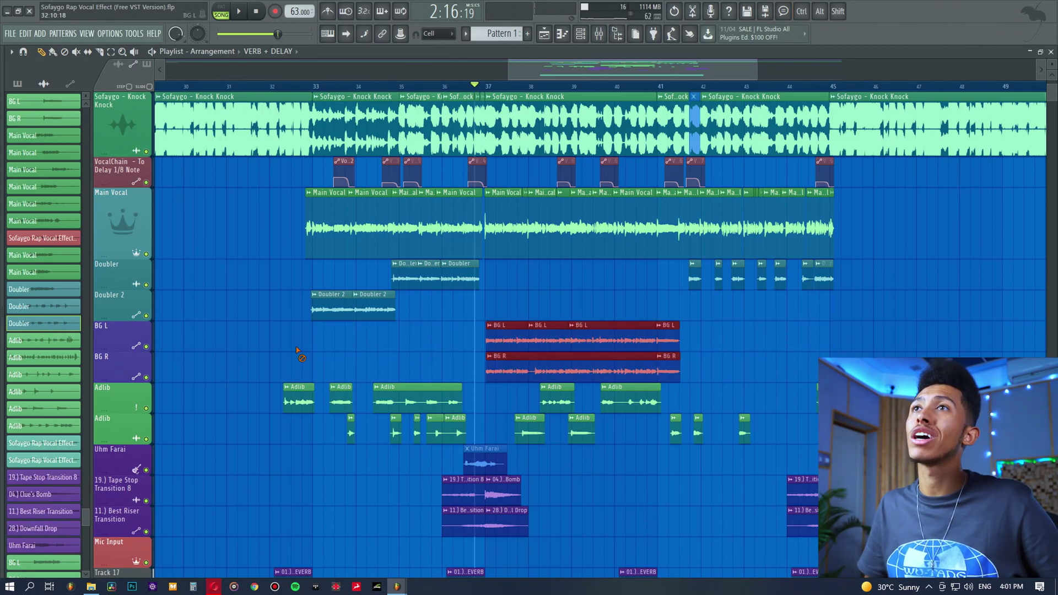
left_click(300, 352)
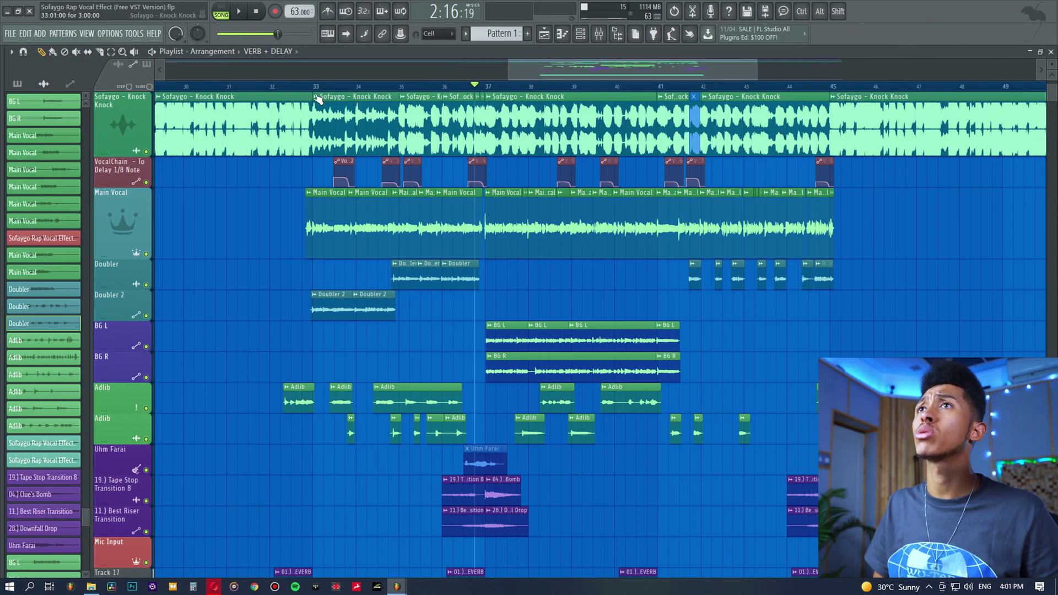
Examine Fruity Delay 2 on the Delay 1/8 Note mixer track and audition the arrangement from bar 33
left_click_drag(323, 86, 313, 89)
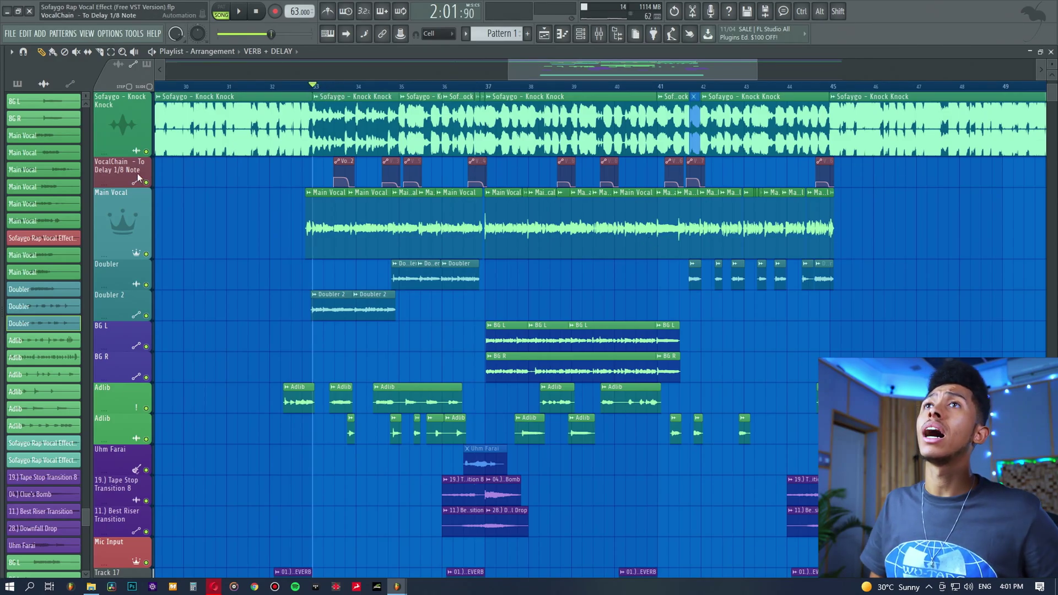
left_click(600, 35)
left_click(545, 175)
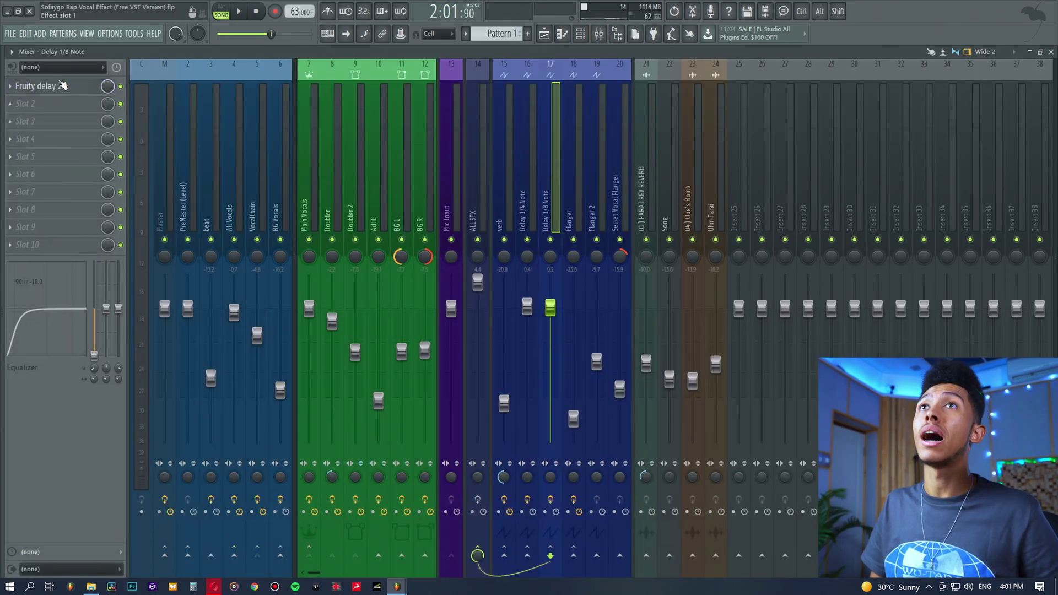
left_click(61, 85)
left_click_drag(324, 353, 849, 259)
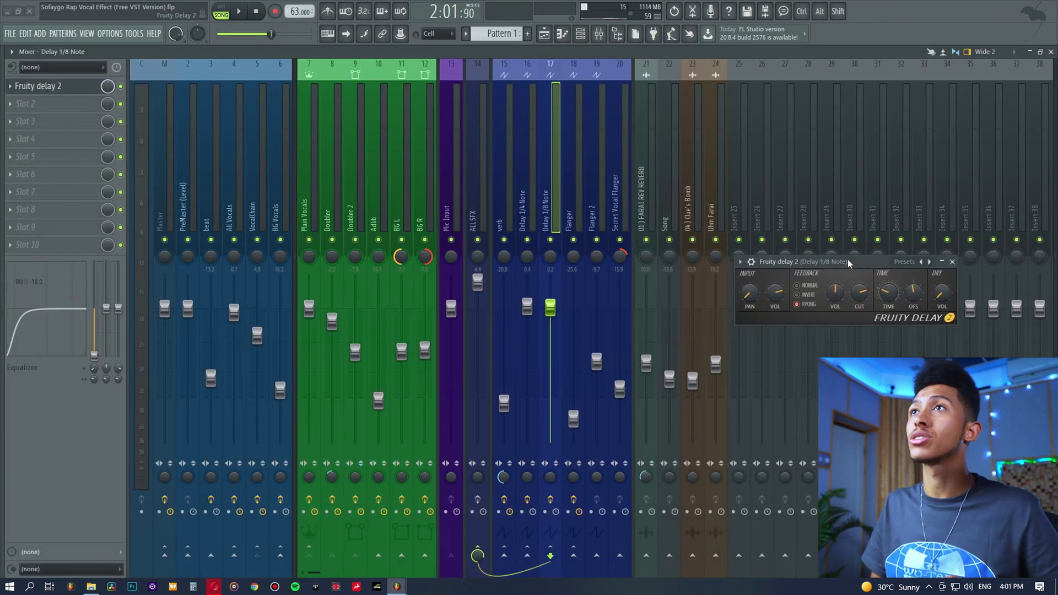
key("space")
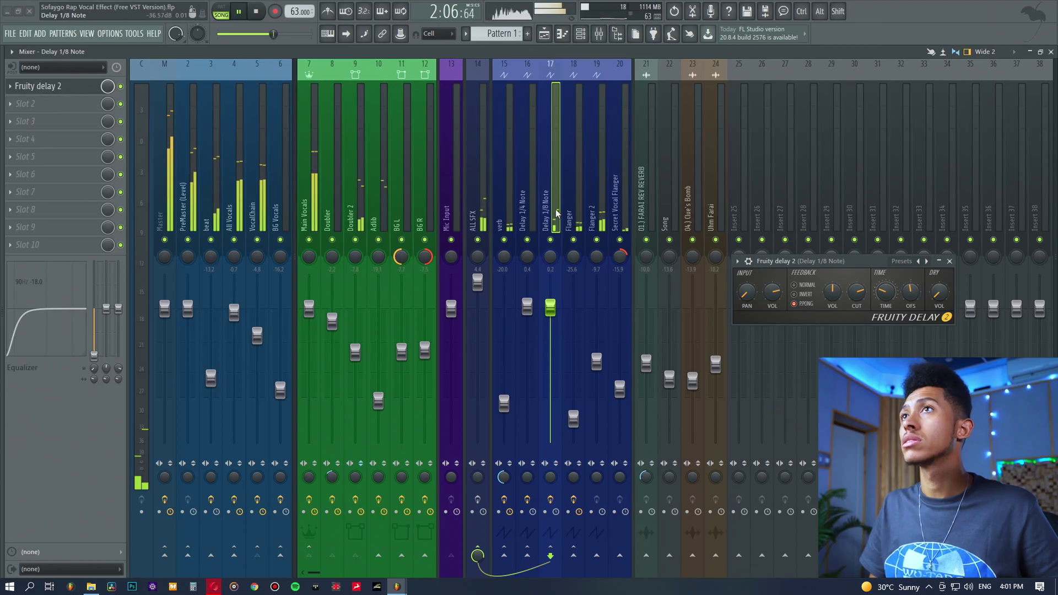
key("space")
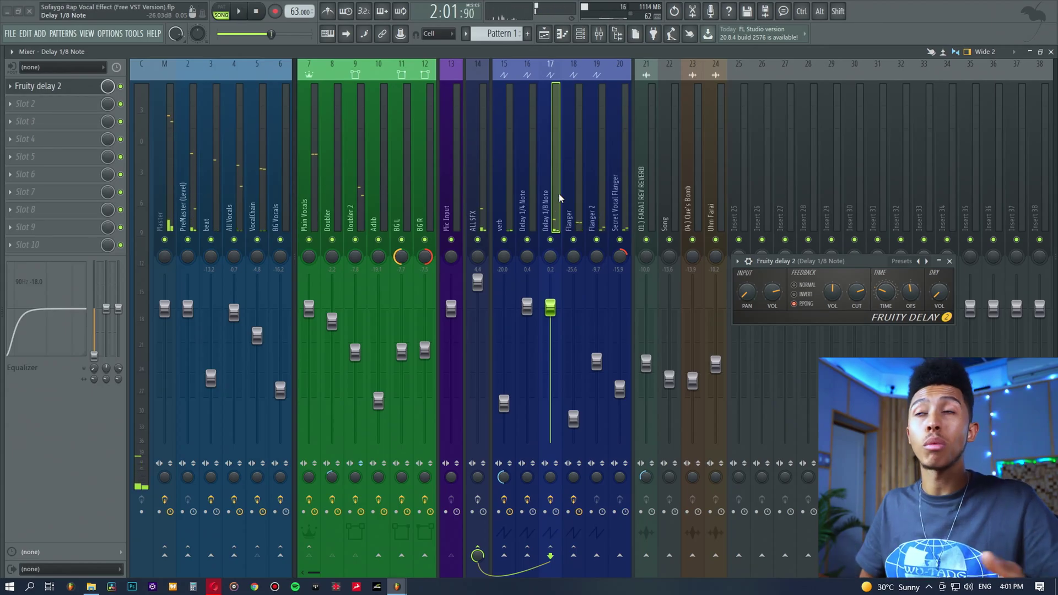
Return to the playlist, show more of the arrangement, and set the playback position to about bar 32
left_click(543, 35)
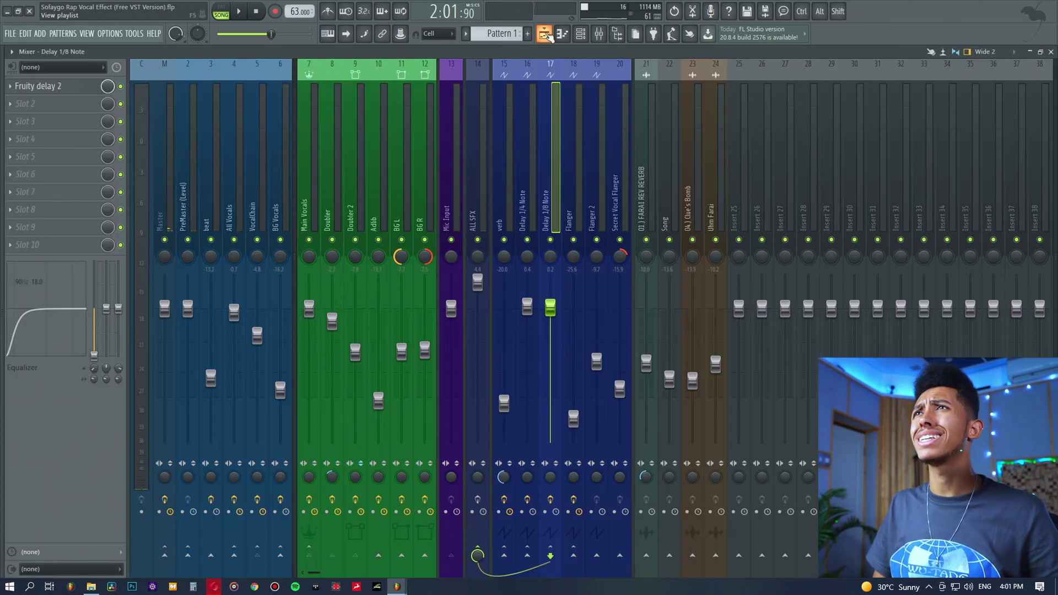
left_click(542, 34)
scroll(508, 94, "down", 5, "ctrl")
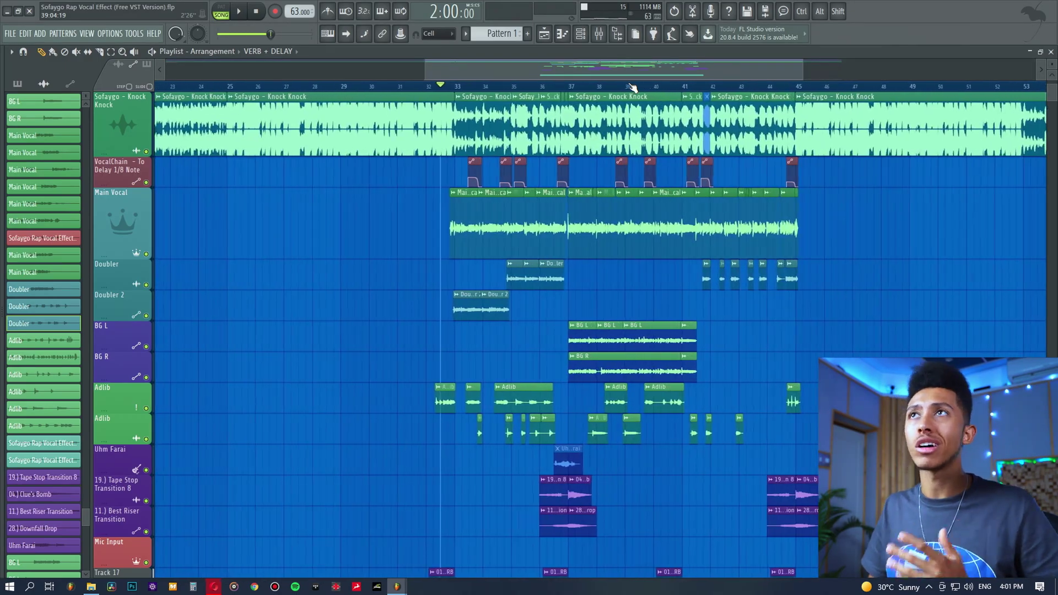
scroll(626, 66, "right", 2)
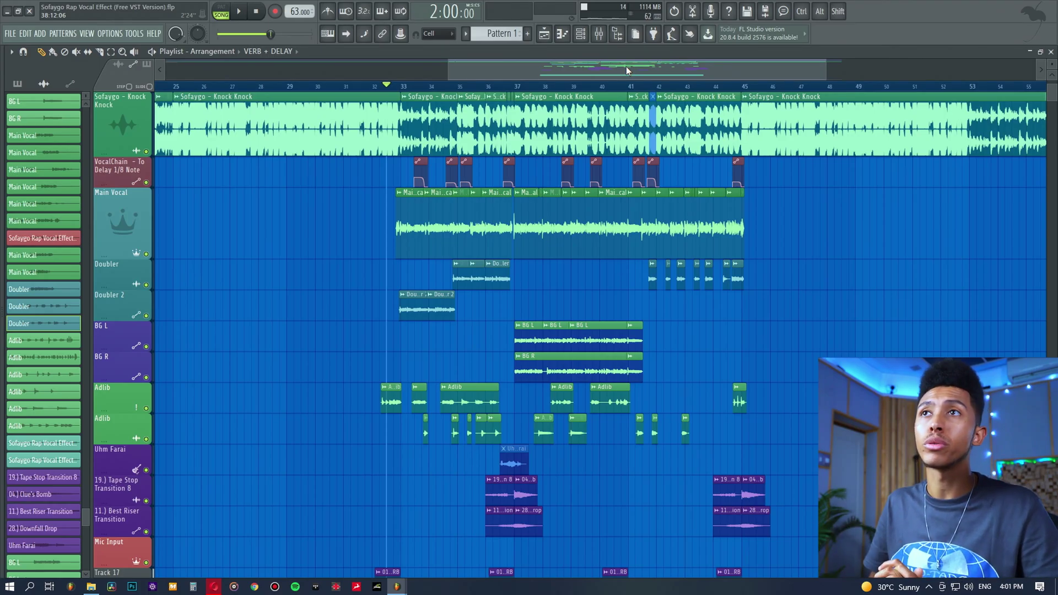
left_click(378, 87)
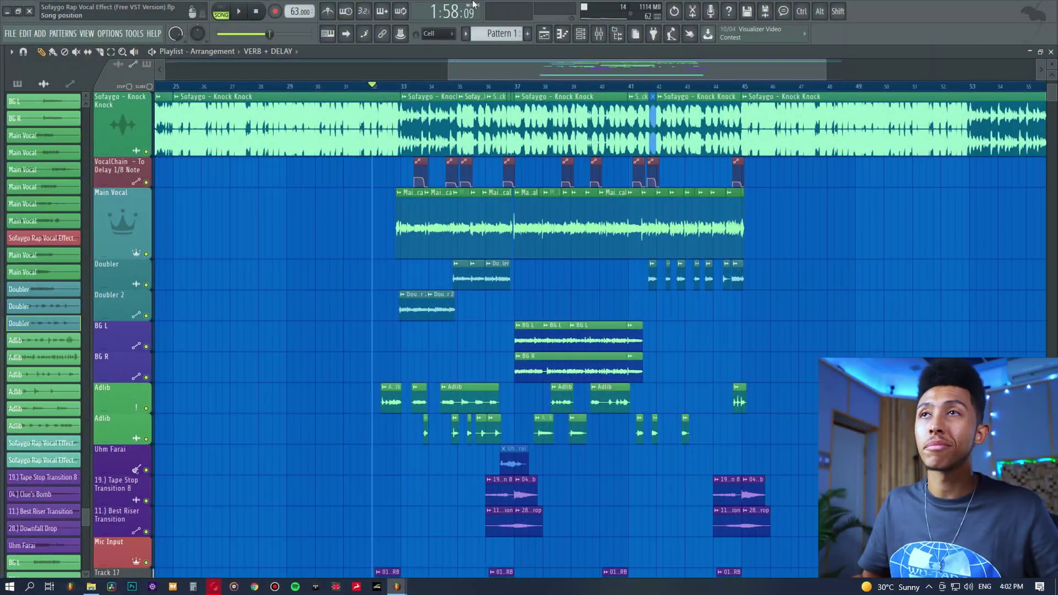
Play the arrangement from about bar 32 and show the VocalChain track's effects in the mixer
key("space")
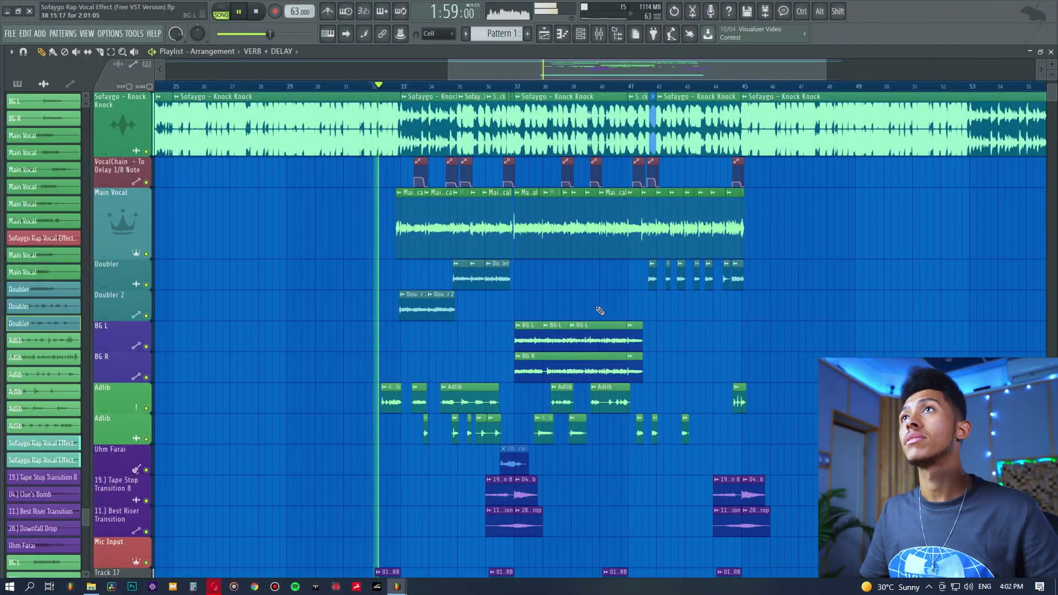
left_click(600, 33)
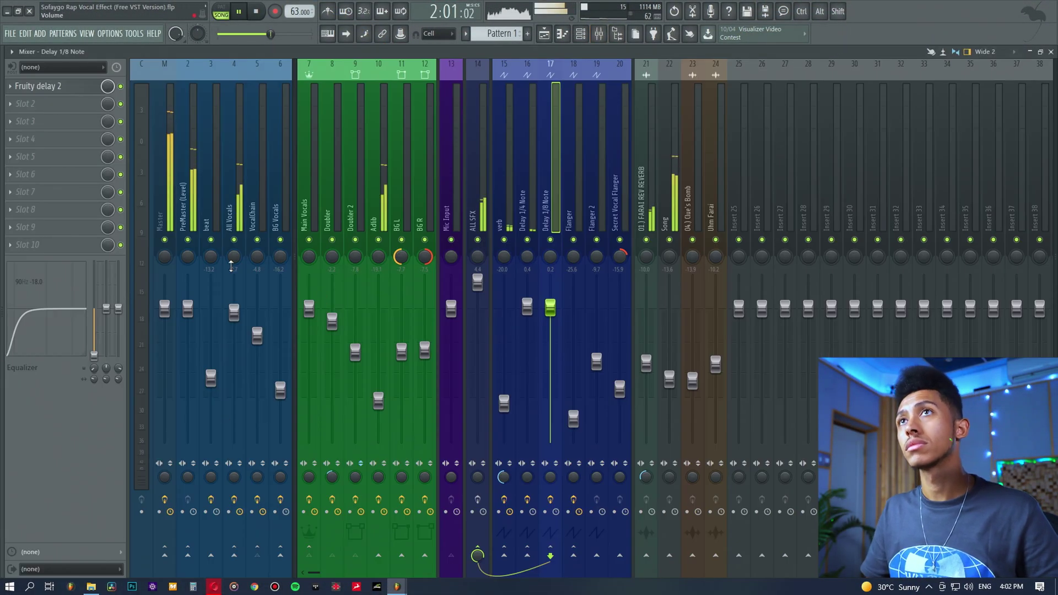
left_click(256, 159)
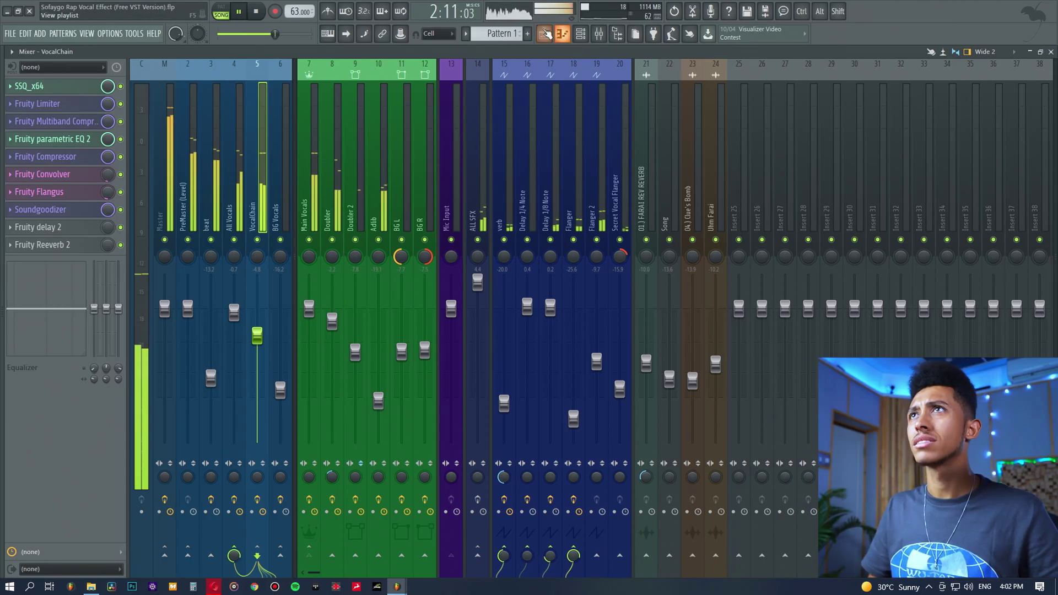
Return to the playlist and look over the vocal tracks while the arrangement plays
left_click(545, 33)
scroll(594, 218, "down", 3)
scroll(594, 218, "up", 3)
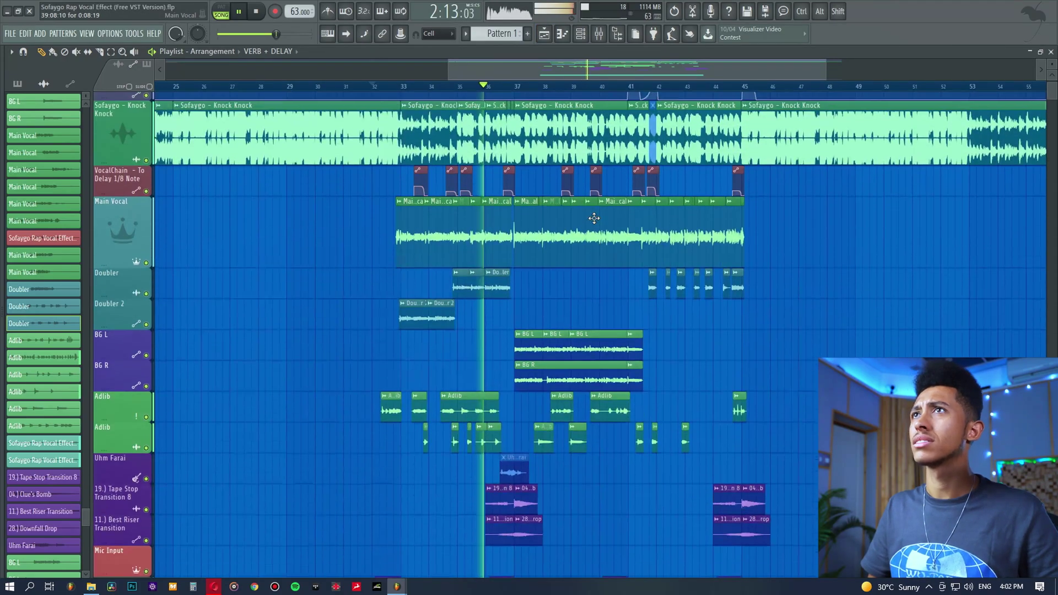
scroll(594, 218, "up", 2)
Examine the Fruity Limiter on the Master mixer track during playback, and close it
left_click(599, 33)
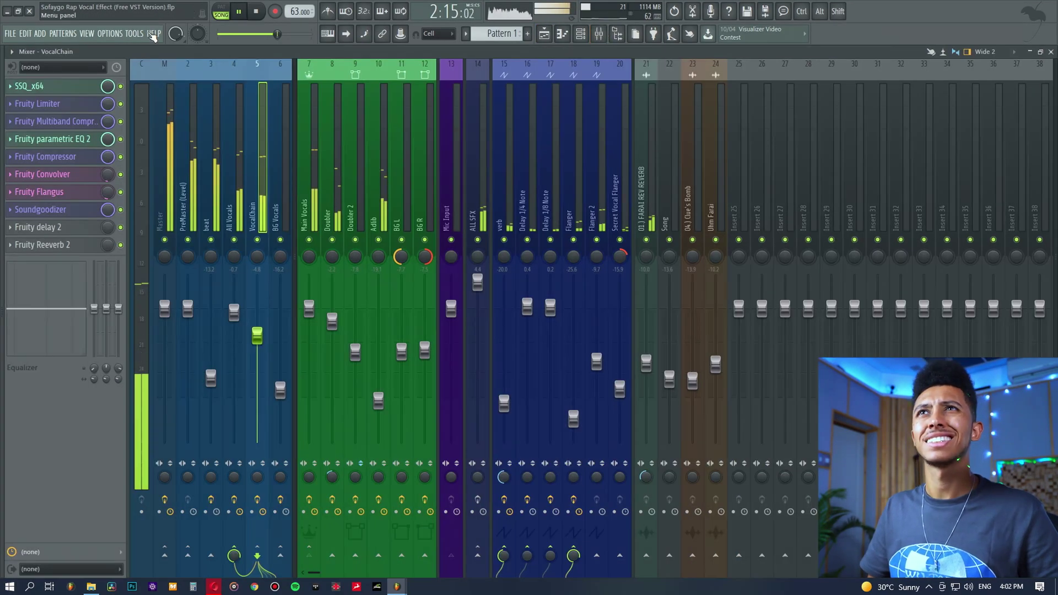
left_click(167, 194)
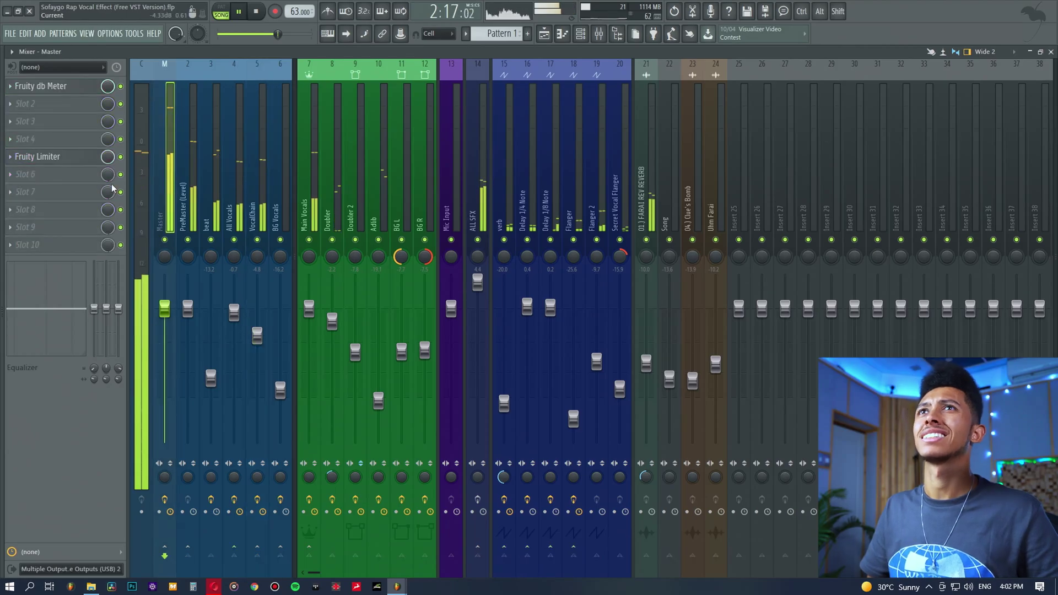
left_click(59, 160)
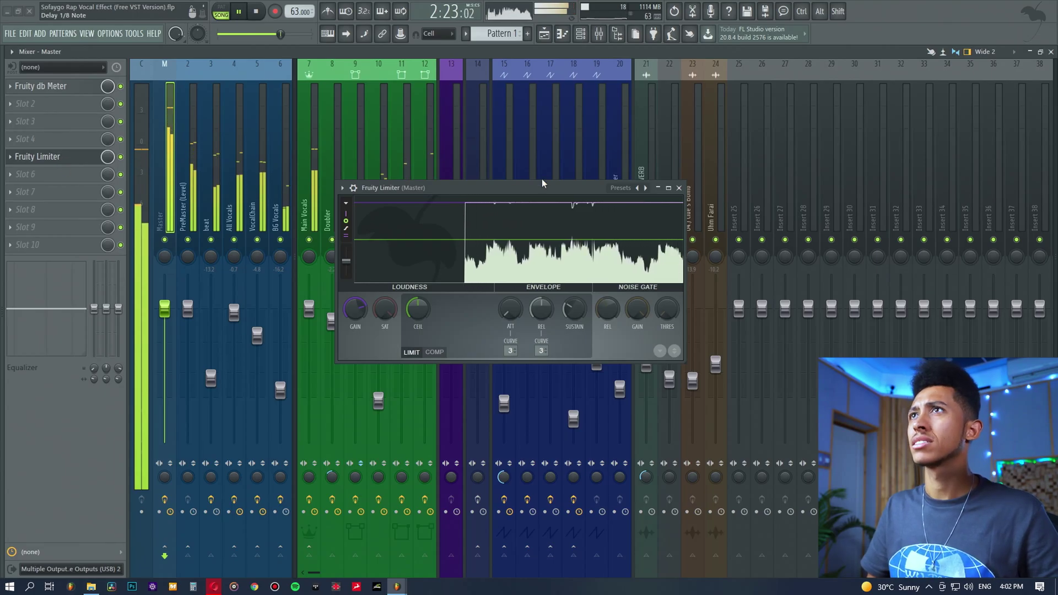
left_click(50, 159)
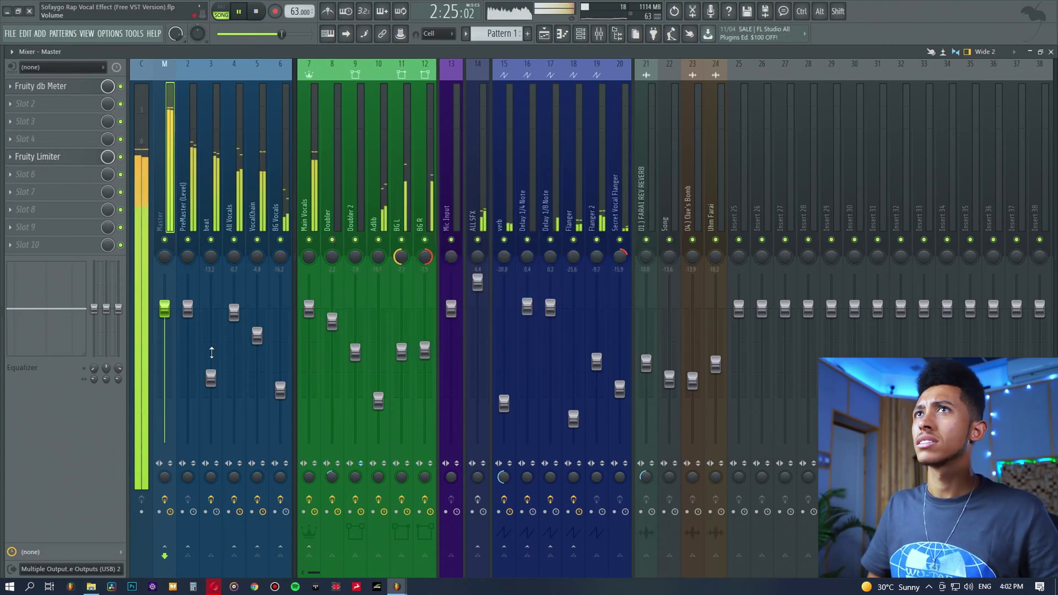
Open Fruity Delay 2 and Fruity Reeverb 2 on the VocalChain mixer track, and place their windows so both can be seen
left_click(257, 334)
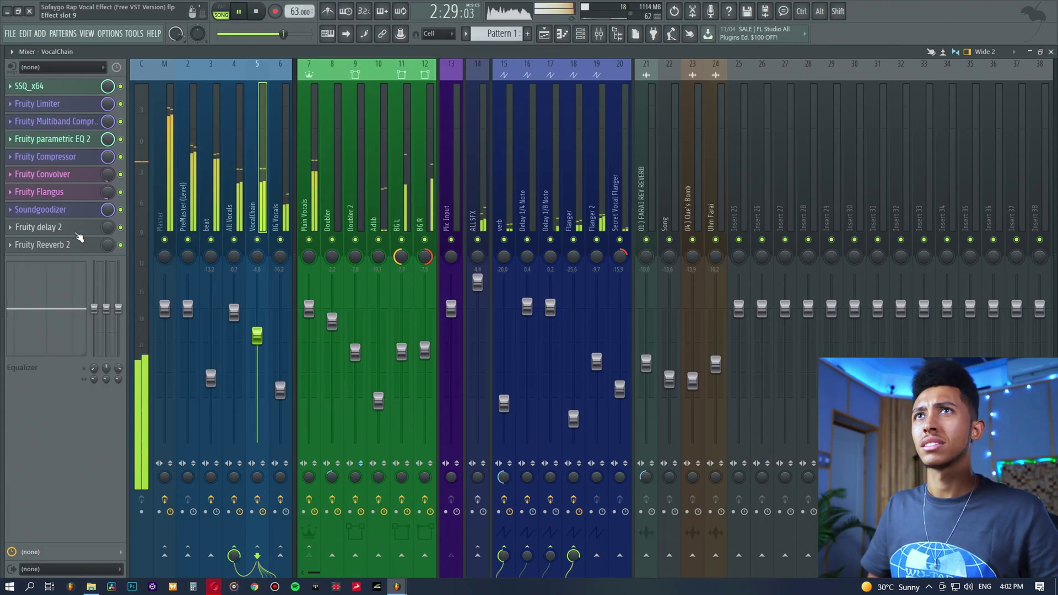
left_click(65, 227)
left_click(61, 244)
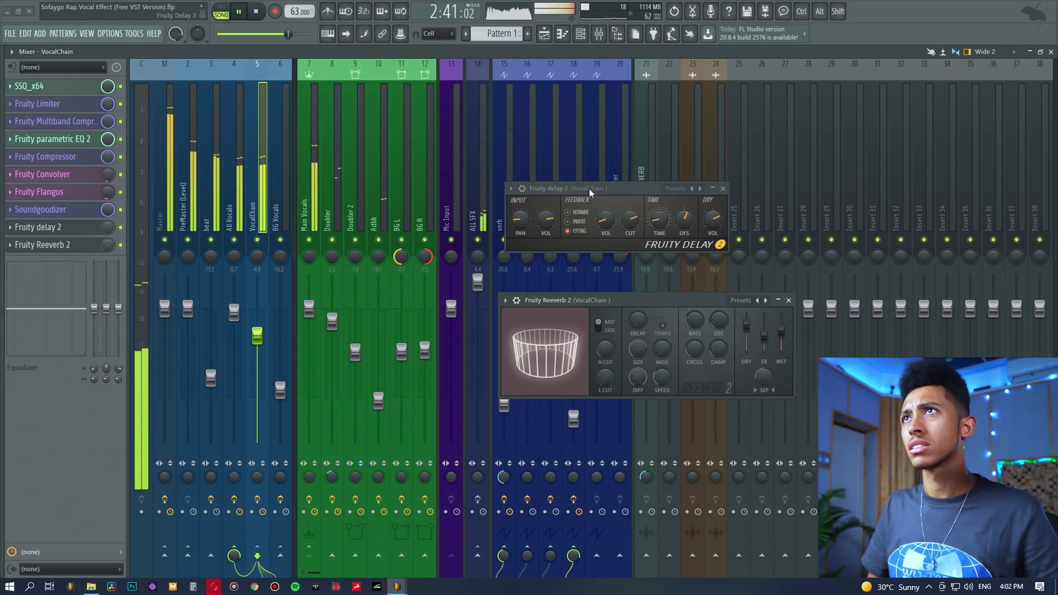
left_click_drag(590, 189, 739, 186)
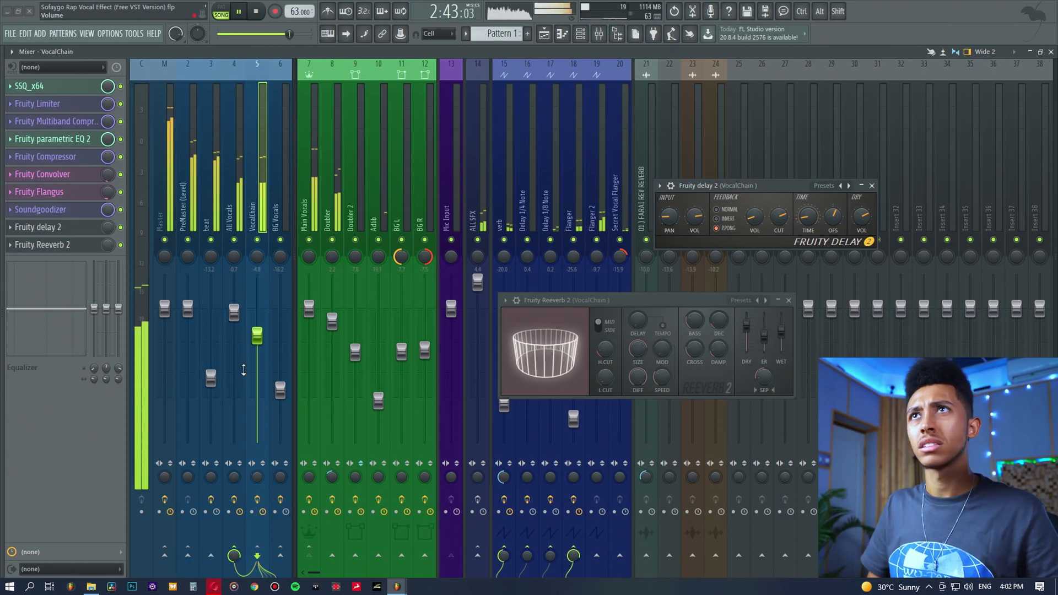